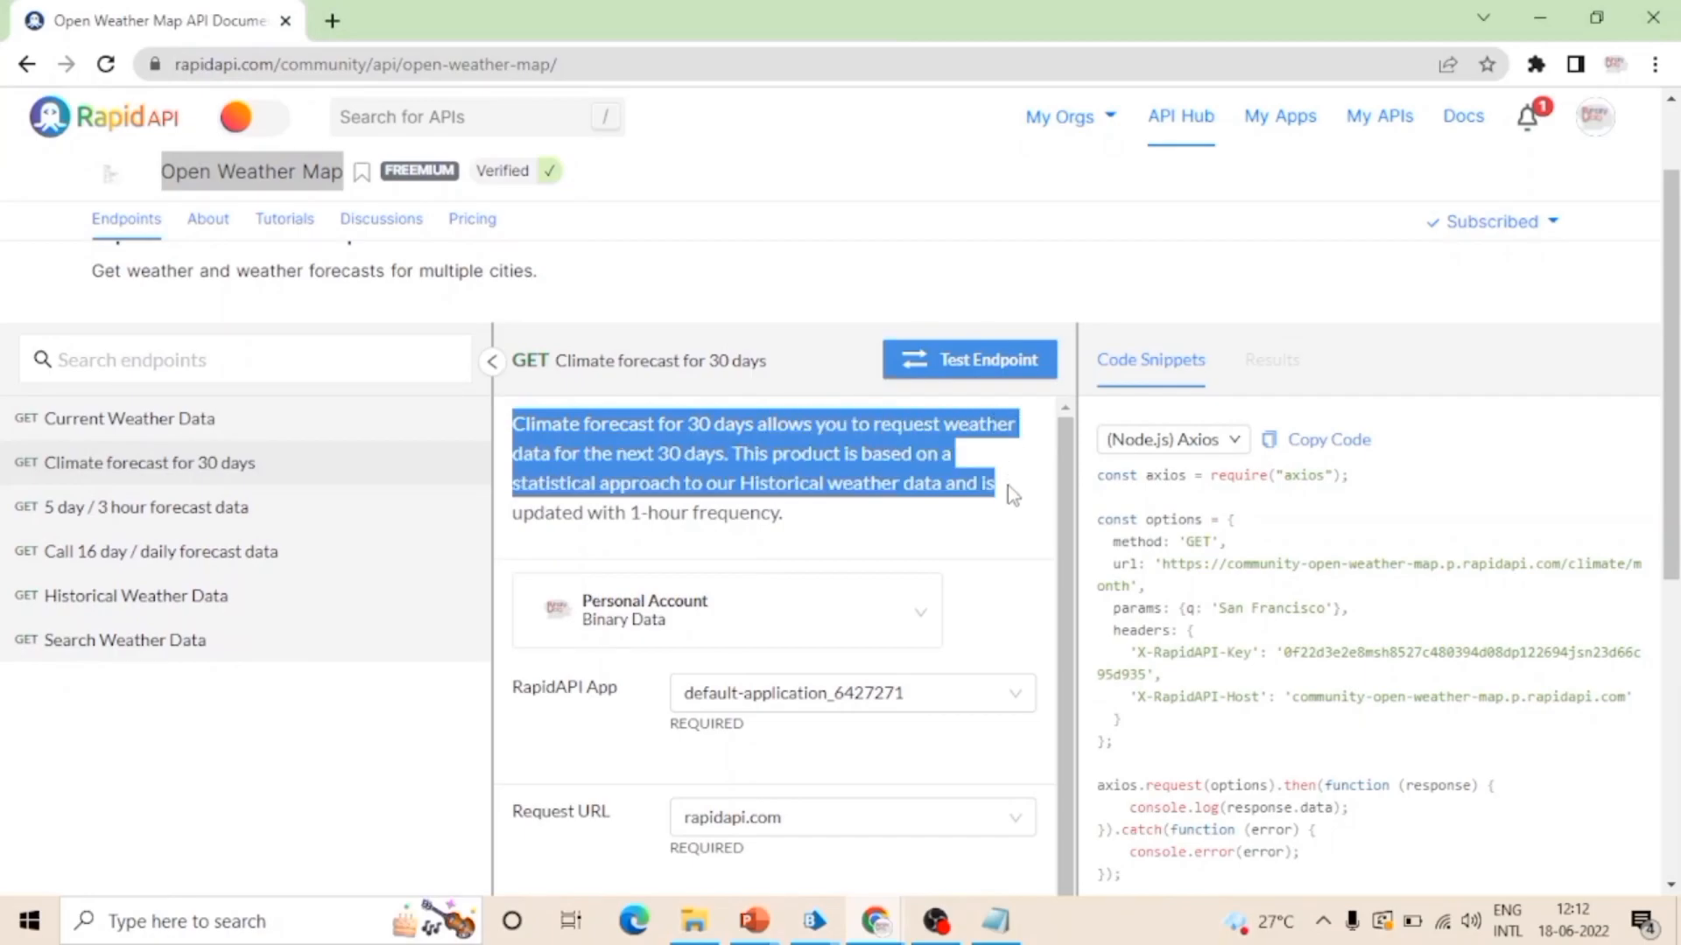
Step: Examine the description, RapidAPI App and request fields of the Climate forecast for 30 days endpoint
click(836, 536)
drag(686, 486, 559, 436)
click(652, 445)
drag(688, 433, 861, 432)
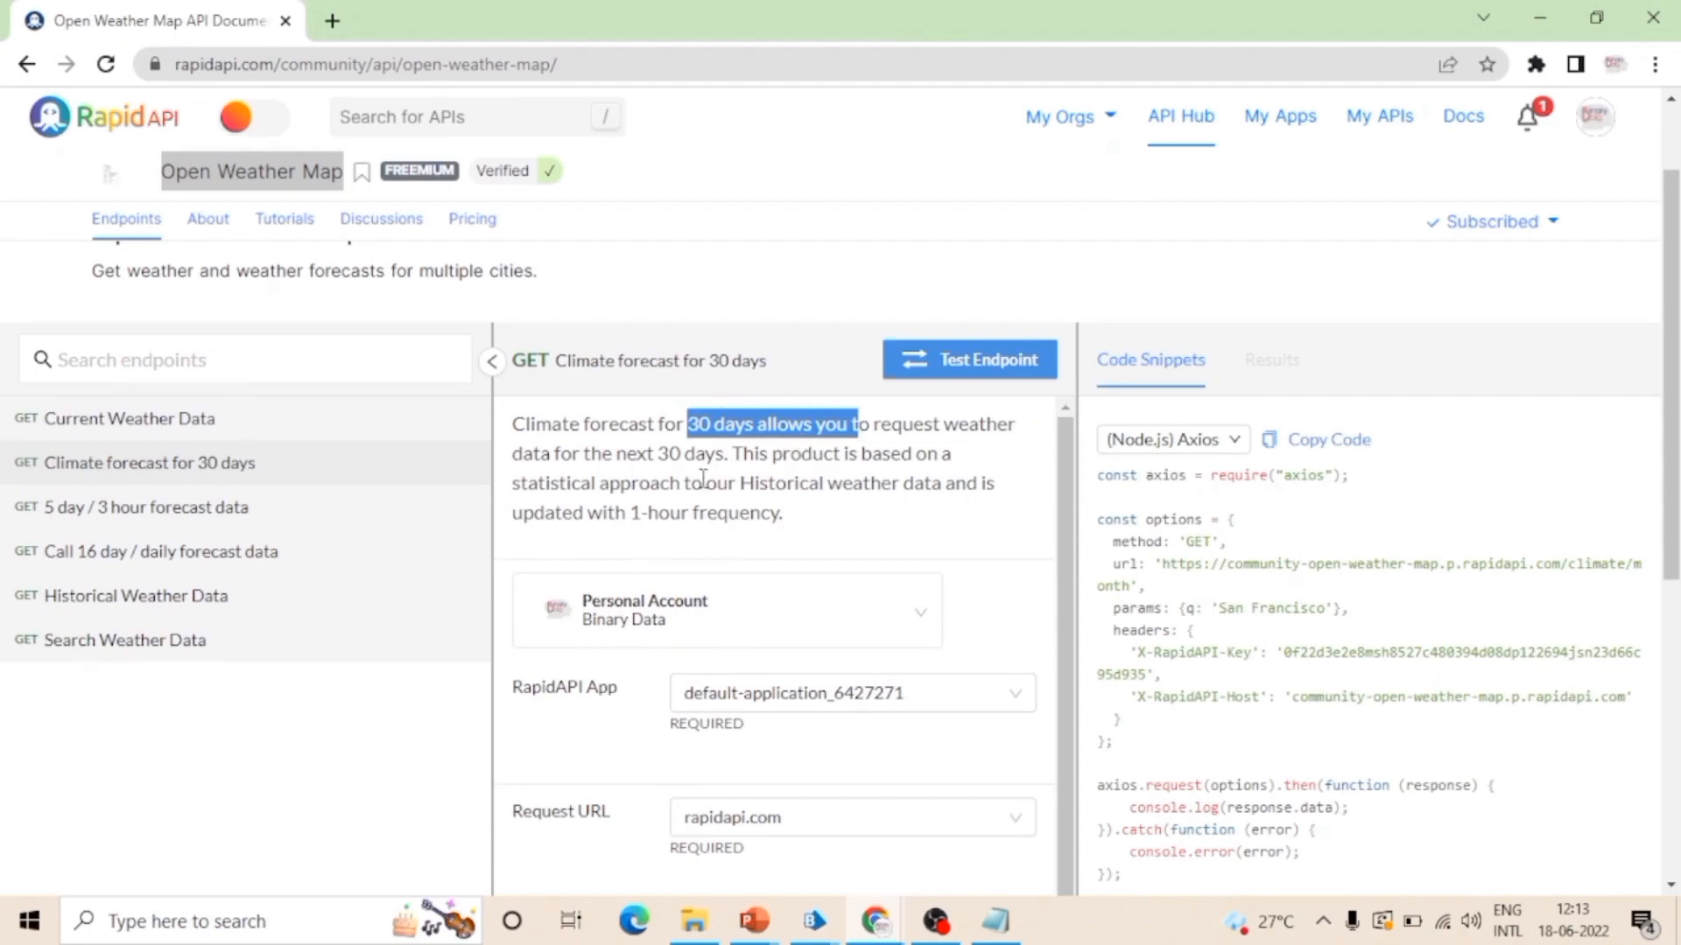
scroll(703, 479, down, 1)
scroll(803, 563, down, 1)
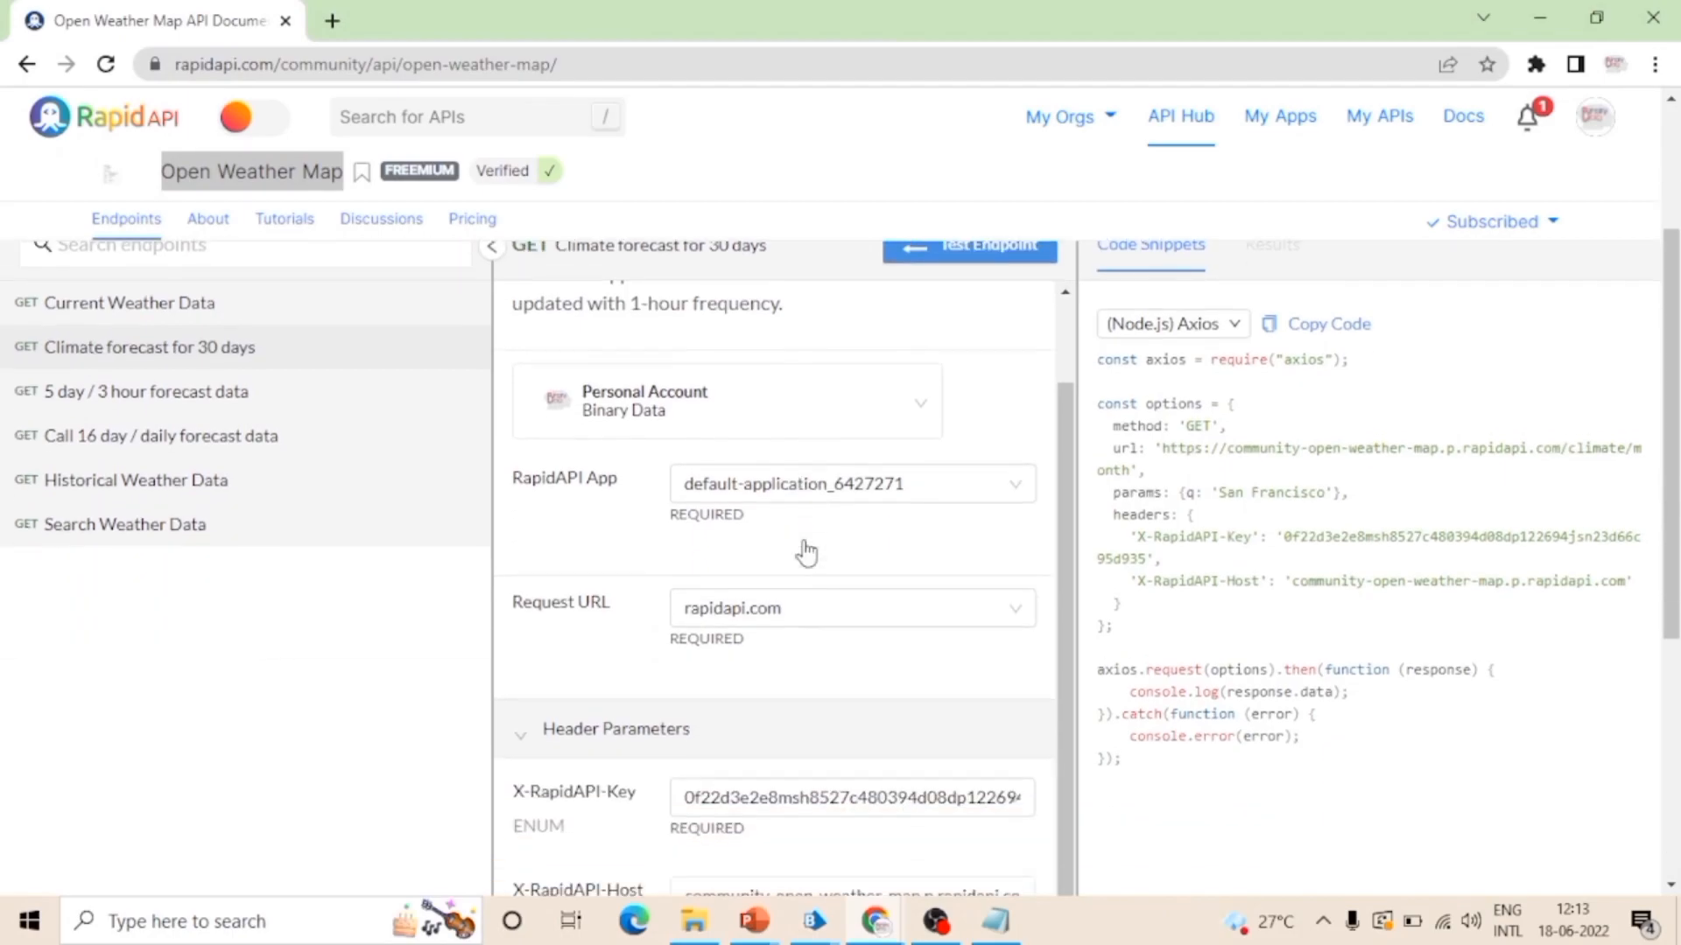
scroll(803, 549, down, 1)
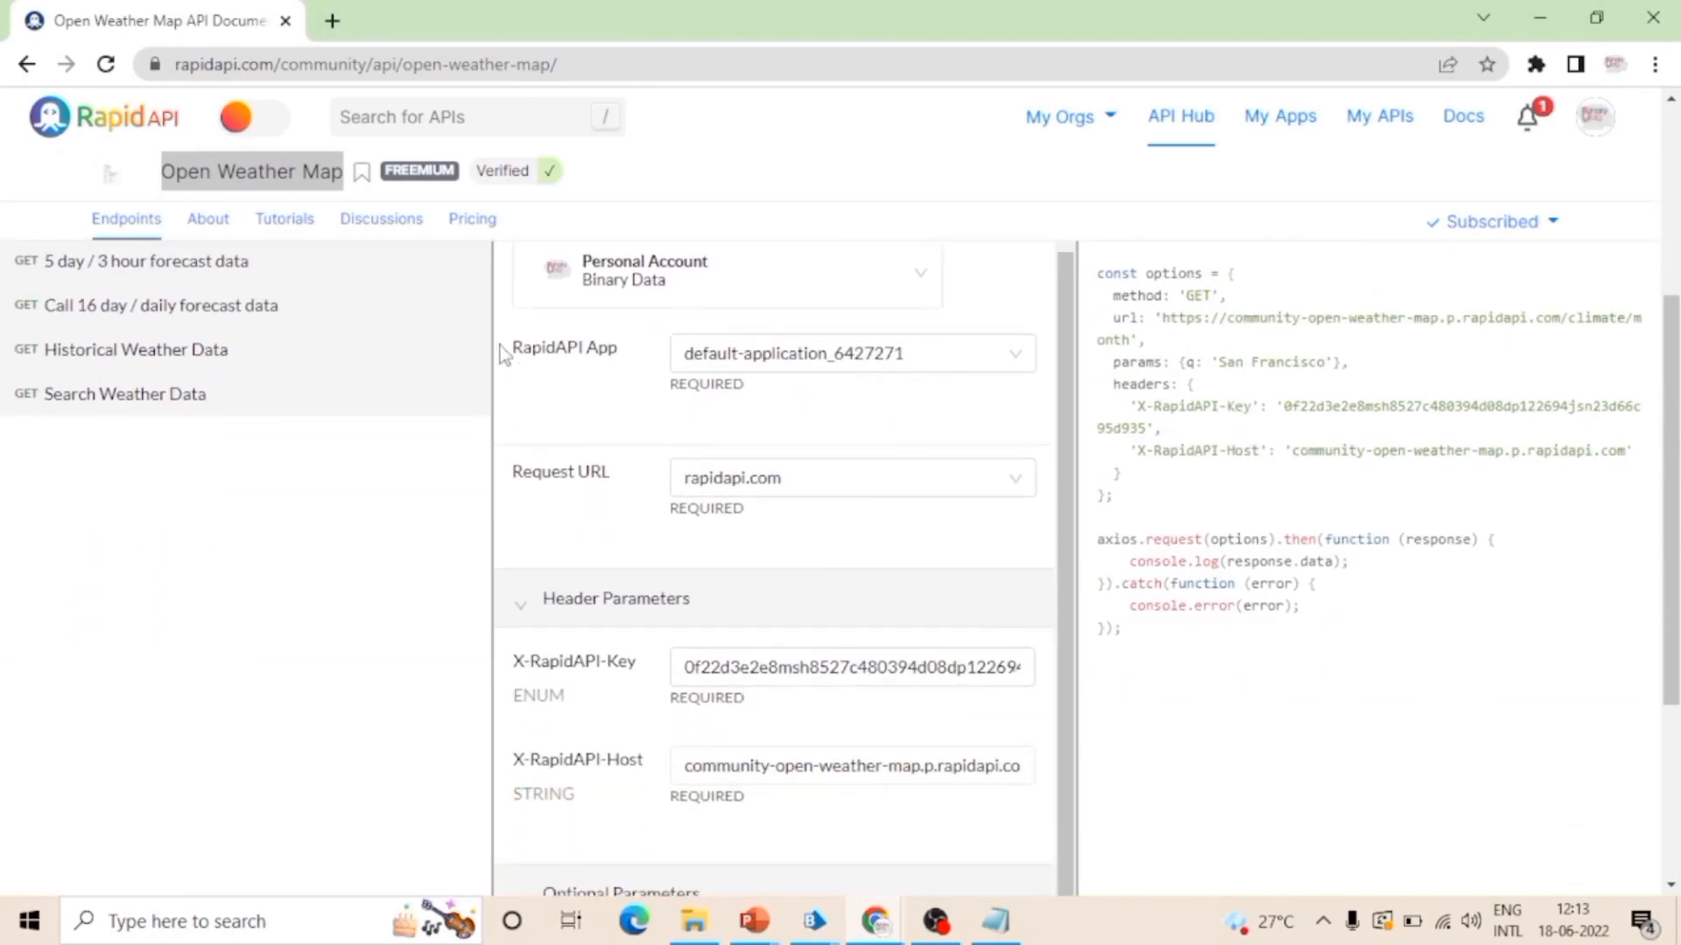
drag(510, 349, 683, 394)
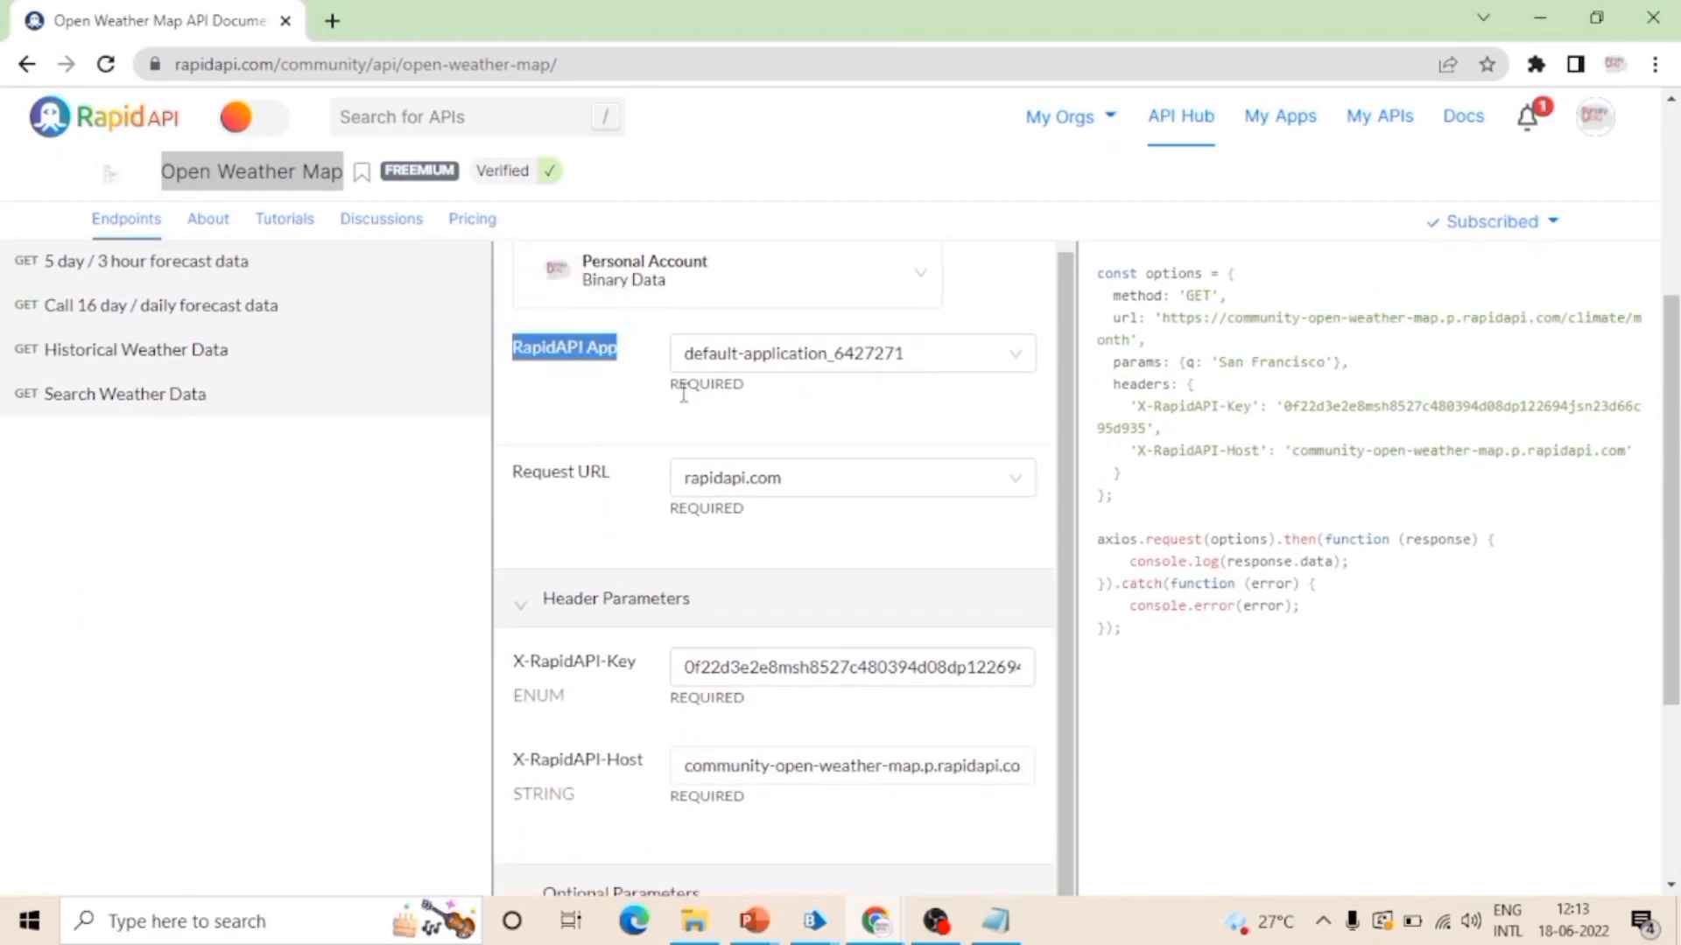
click(746, 392)
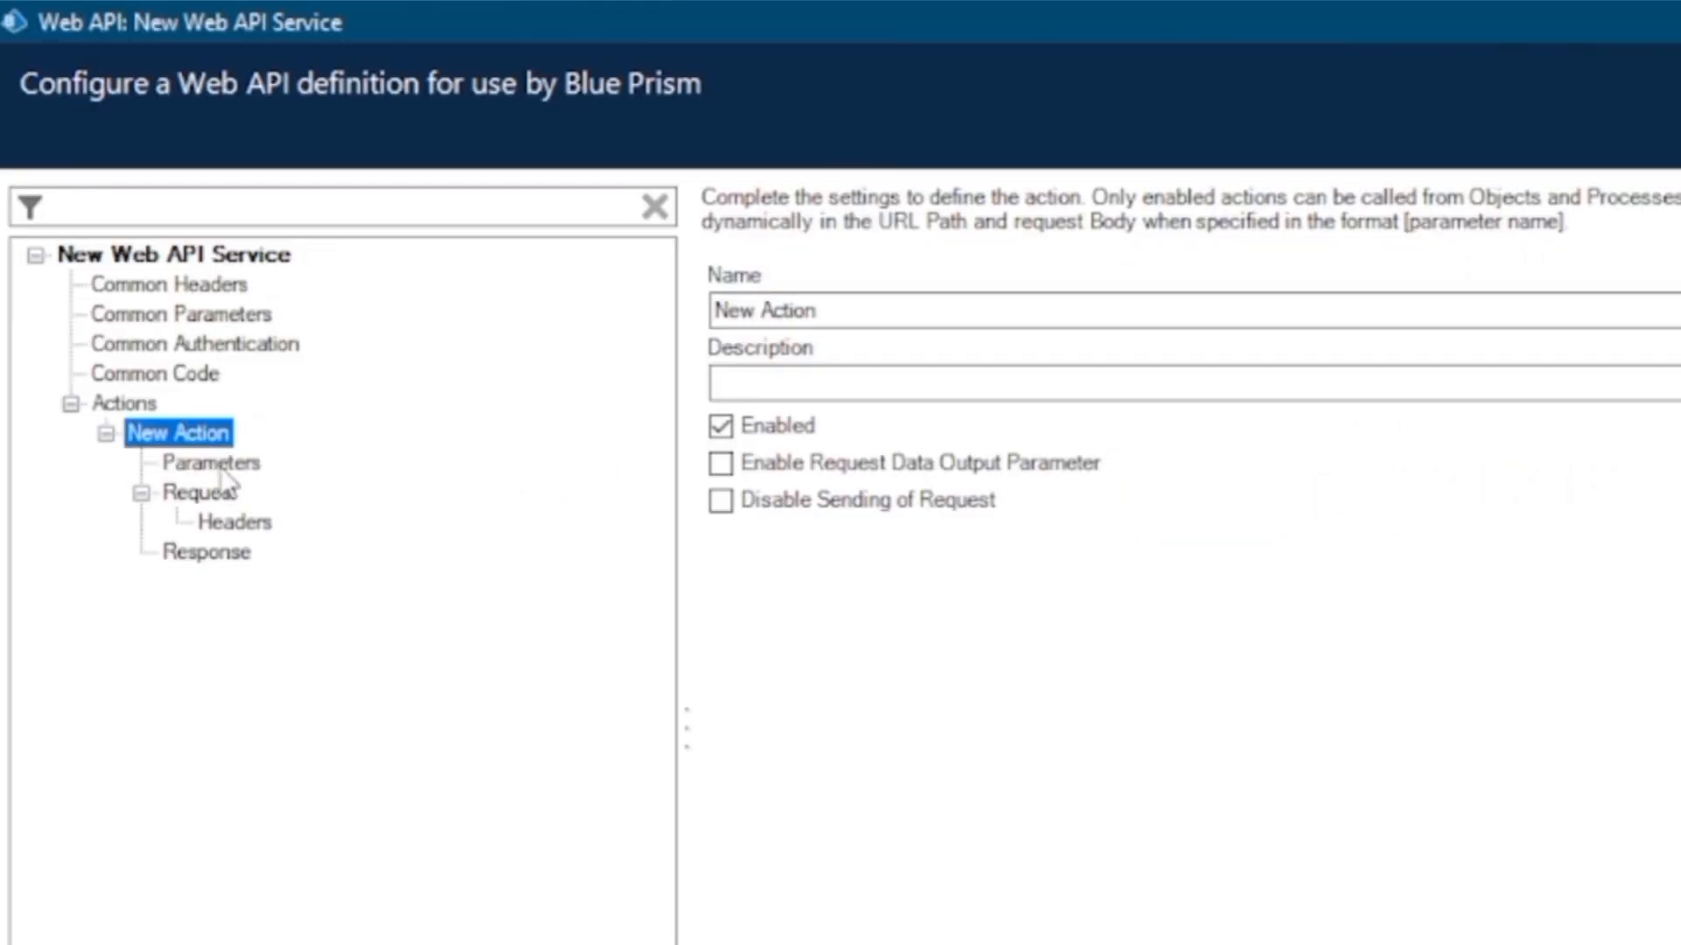
Step: Switch to Blue Prism and view the new action's parameters, the common parameters and the common headers of the Web API definition
click(214, 464)
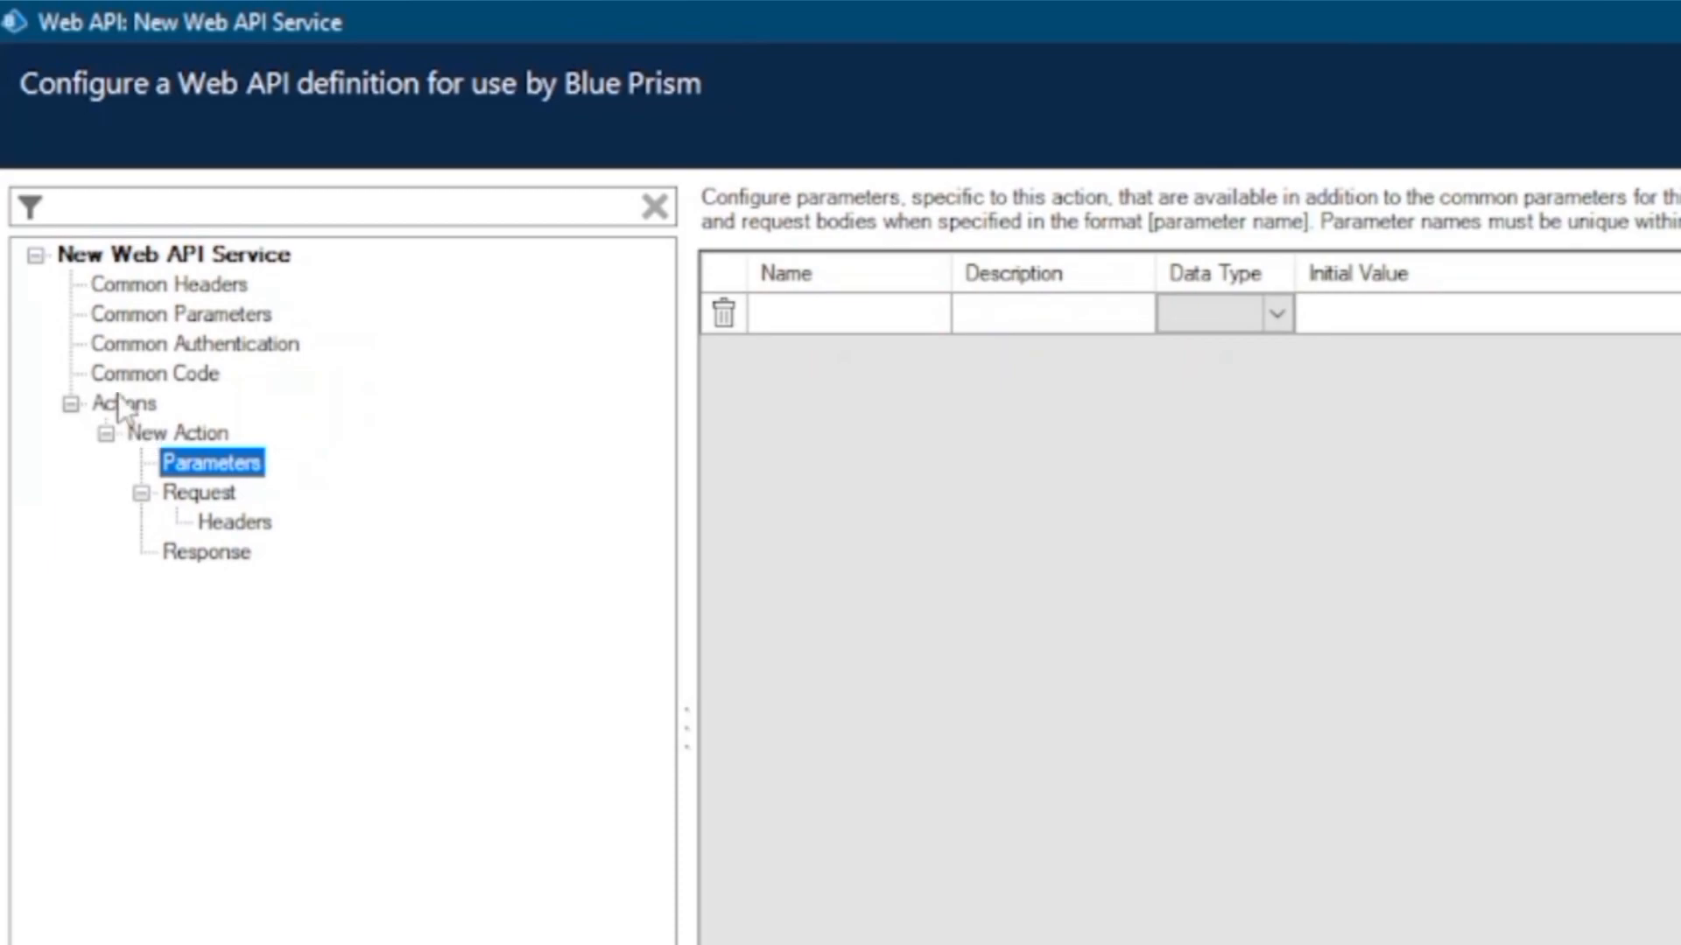
click(199, 315)
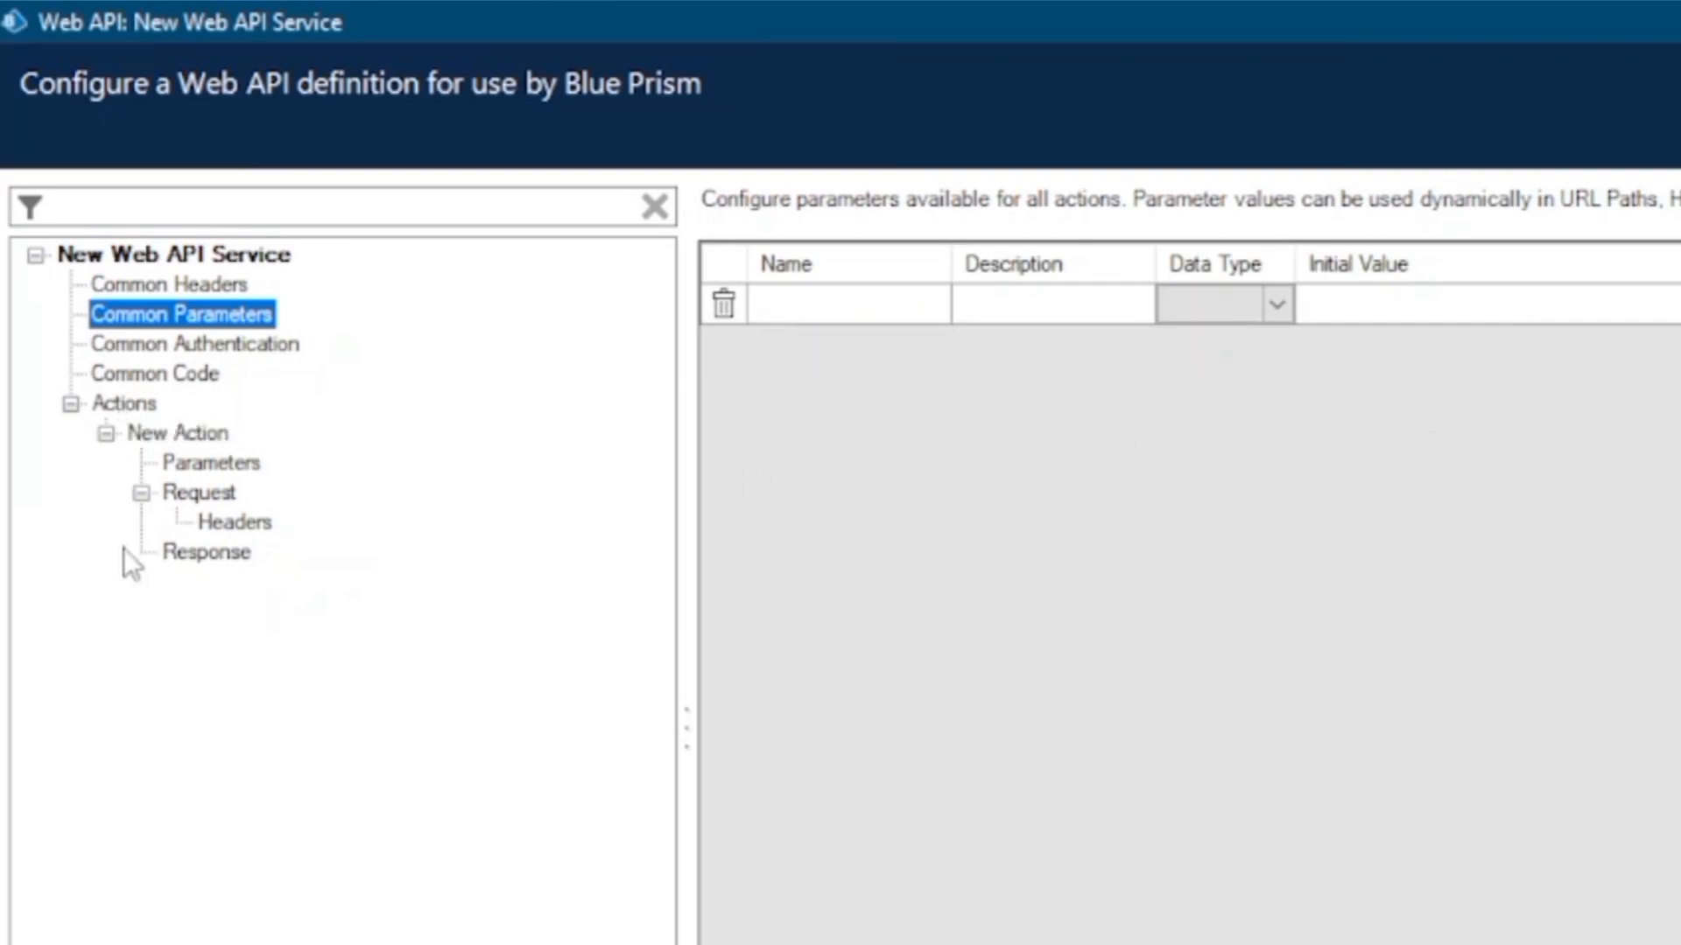
click(181, 284)
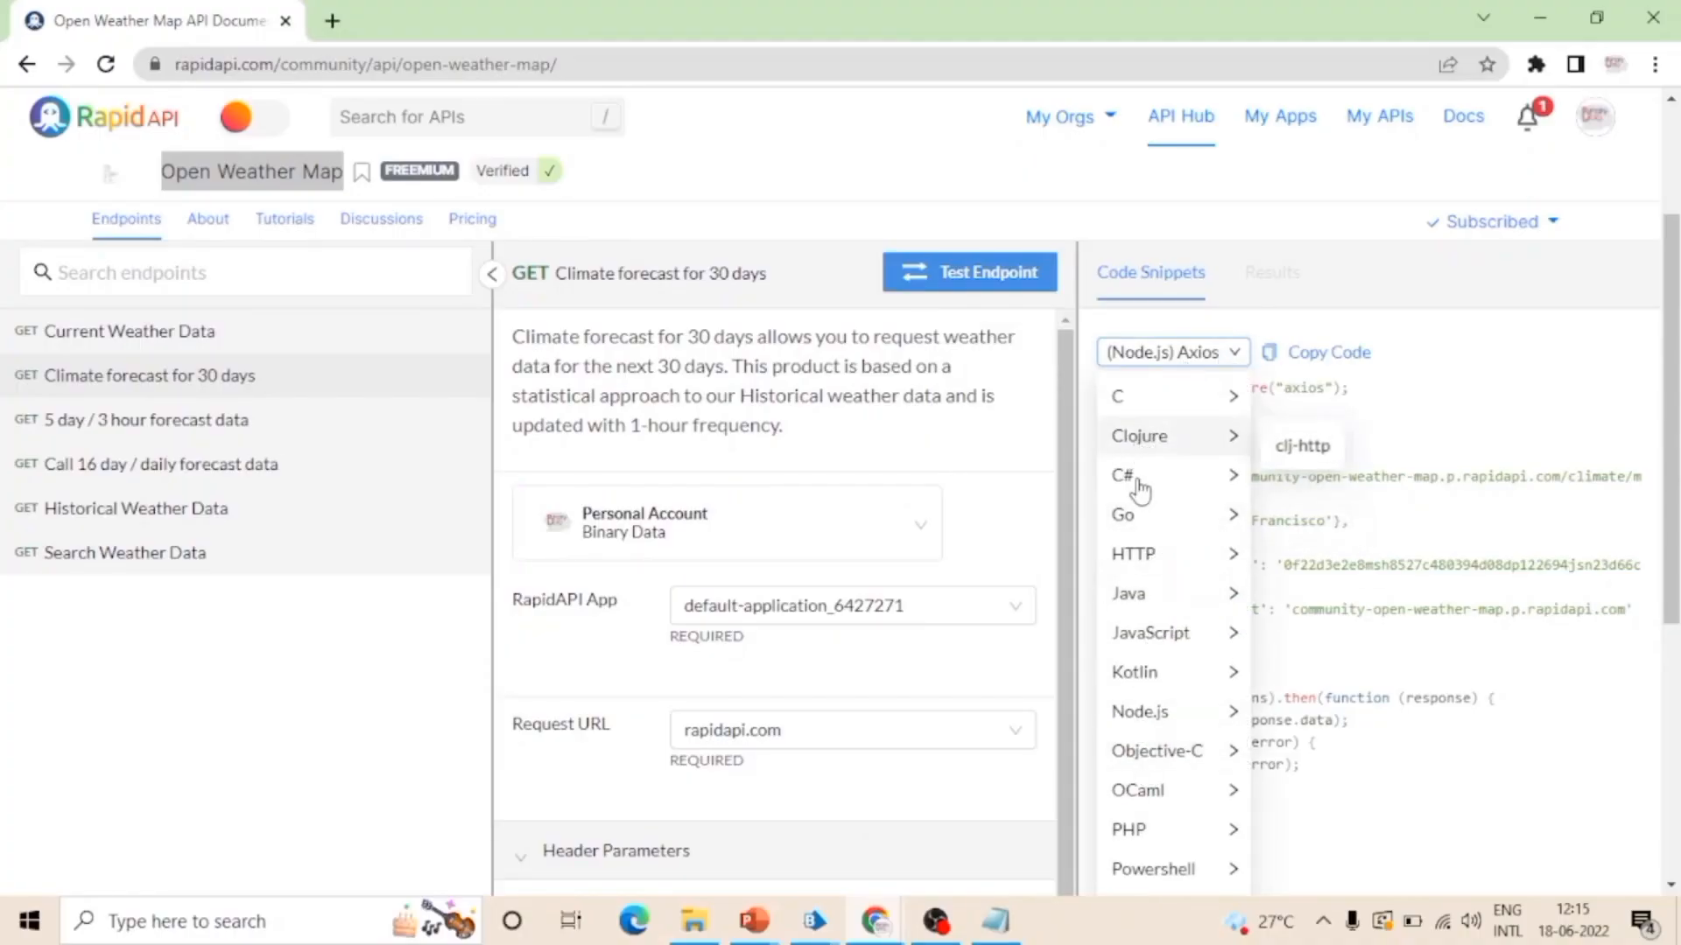
Step: Switch to the RapidAPI page in Chrome, show the code snippet as C# RestSharp and collapse the endpoint list
mouse_move(1145, 475)
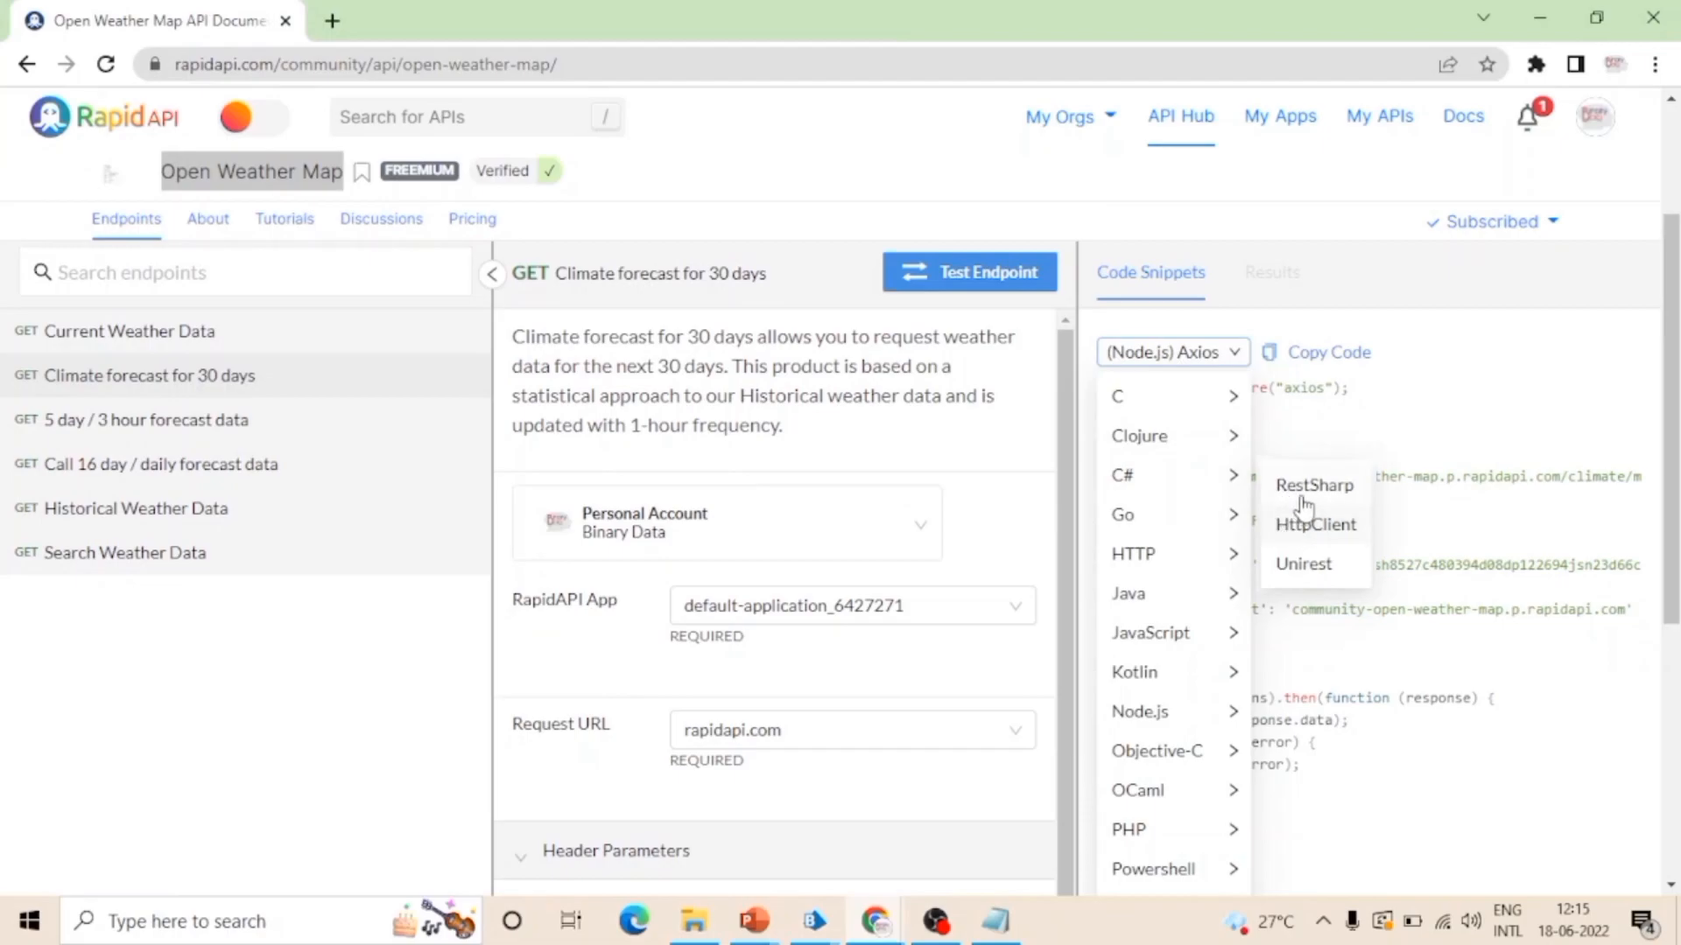
click(1341, 492)
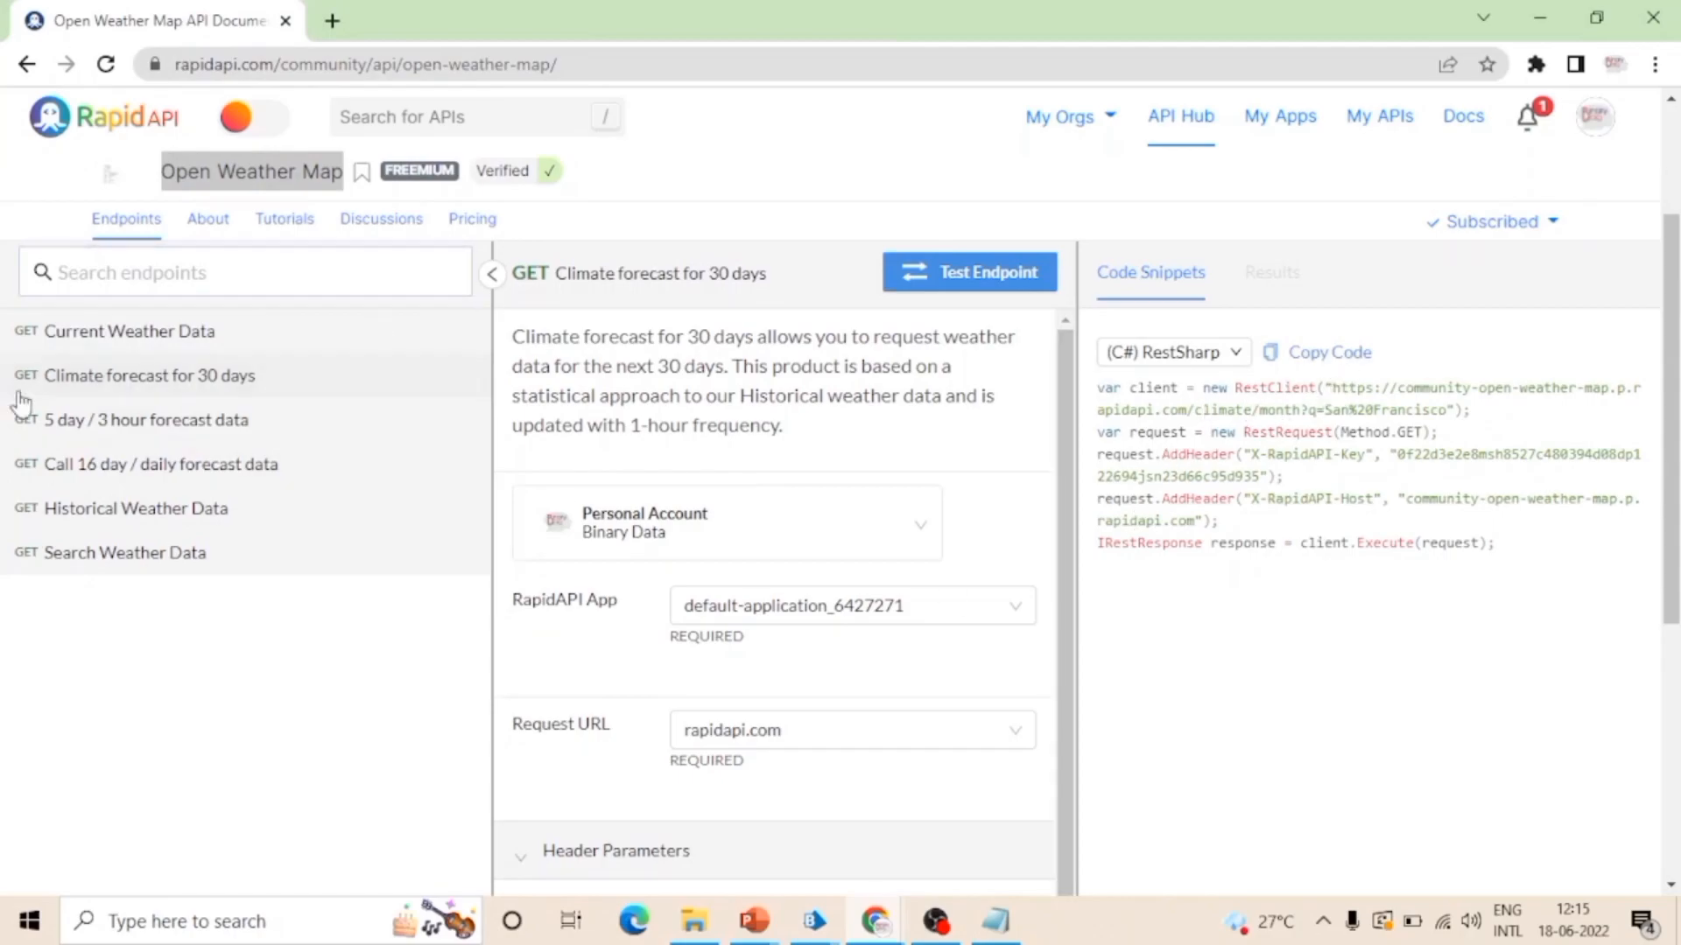
click(492, 274)
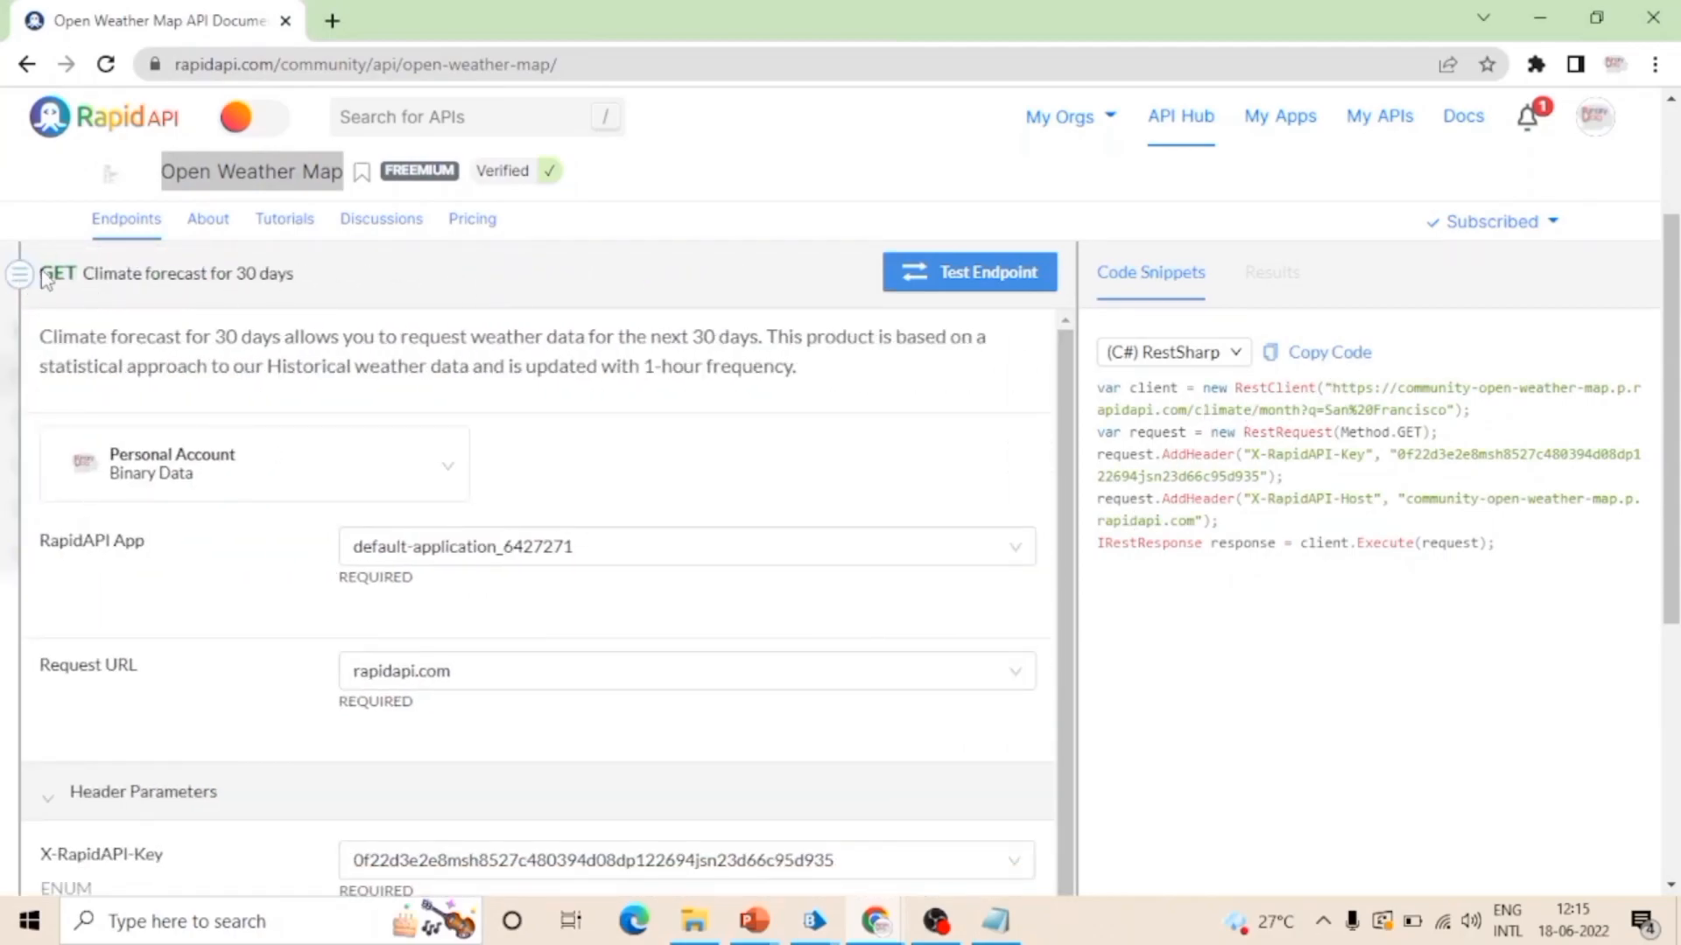
Step: Copy the endpoint title and name the Blue Prism Web API definition "GET Climate forecast for 30 days"
drag(295, 280, 54, 293)
key(ctrl+c)
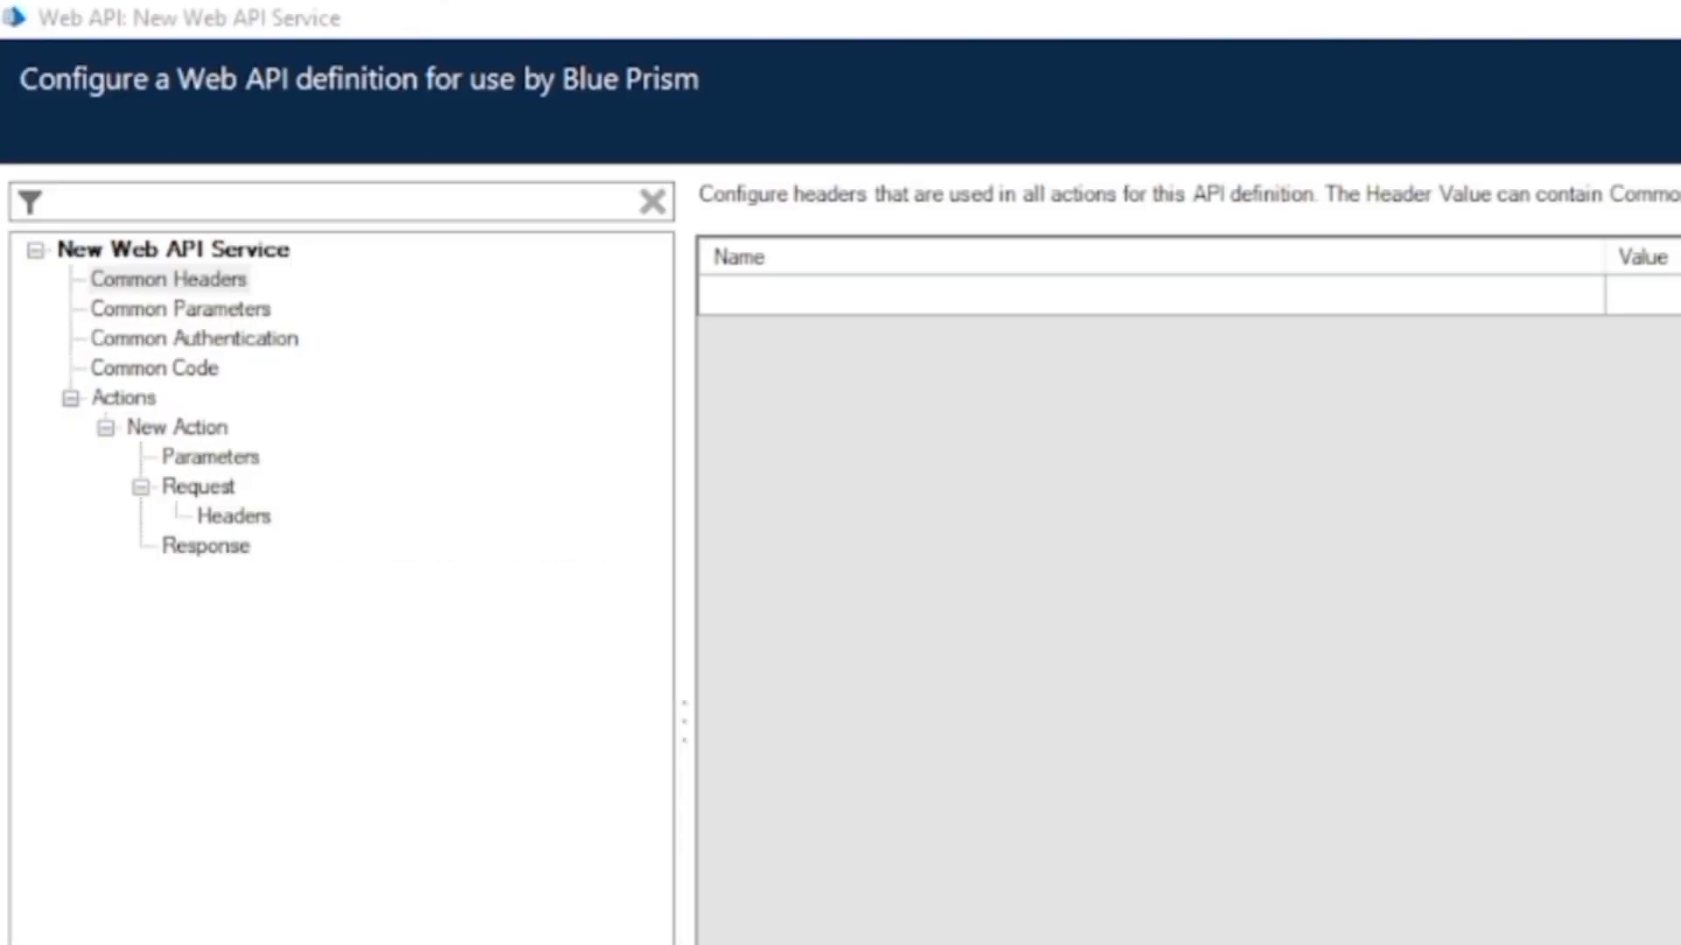
click(253, 425)
click(149, 256)
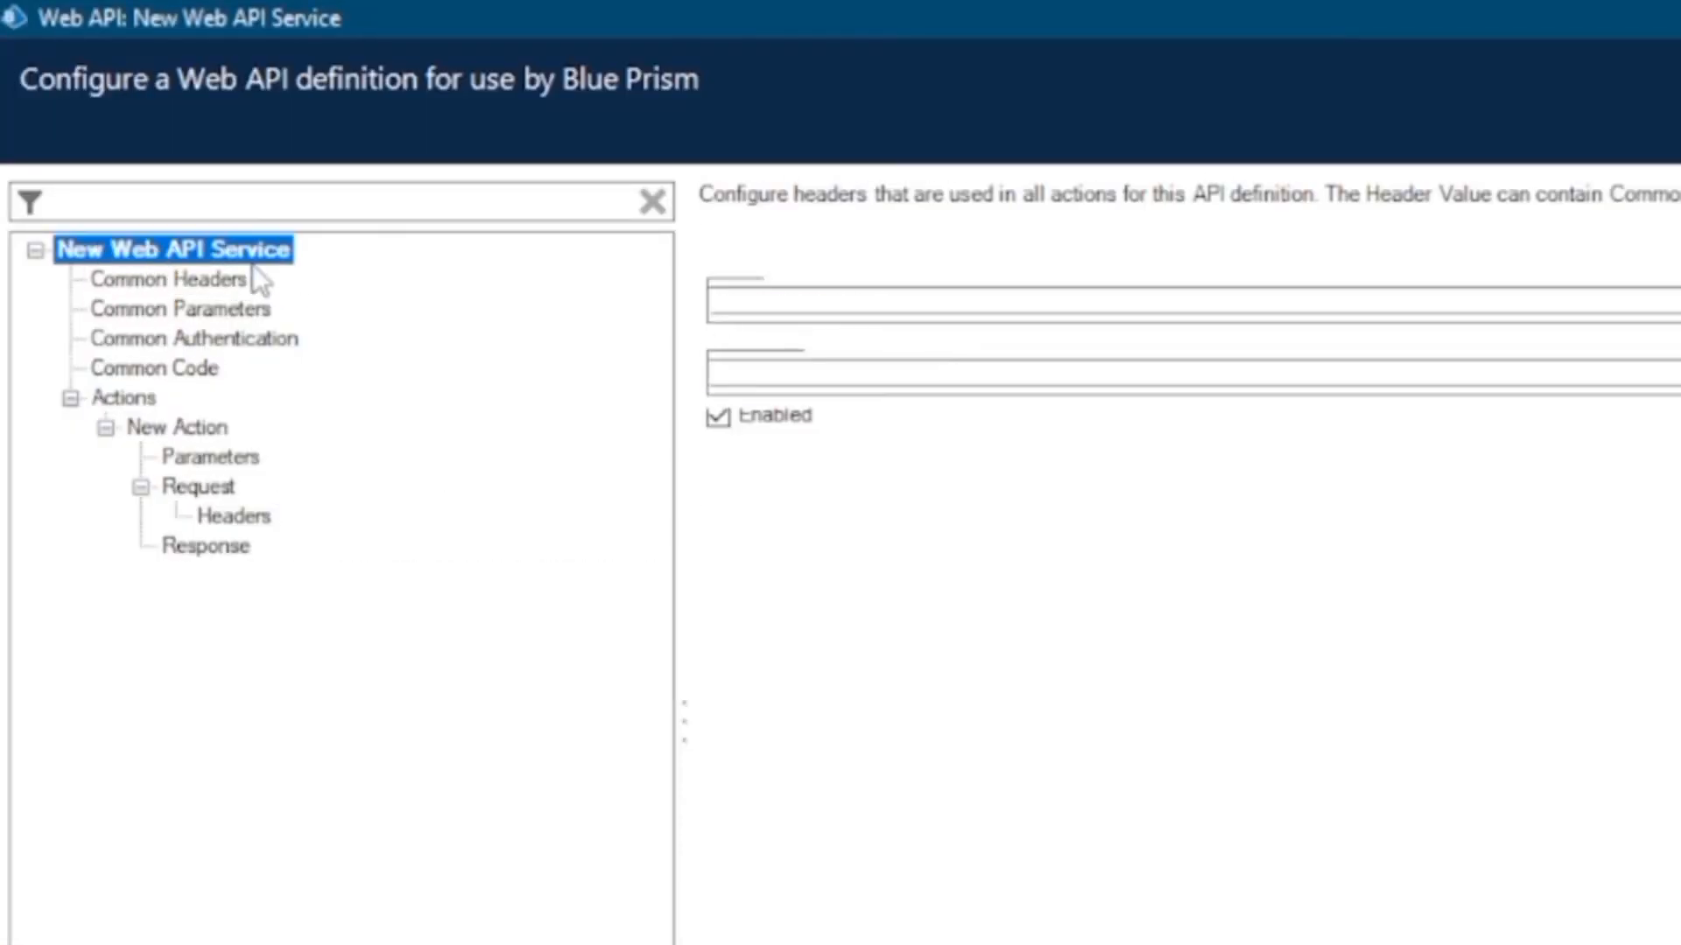
click(1116, 294)
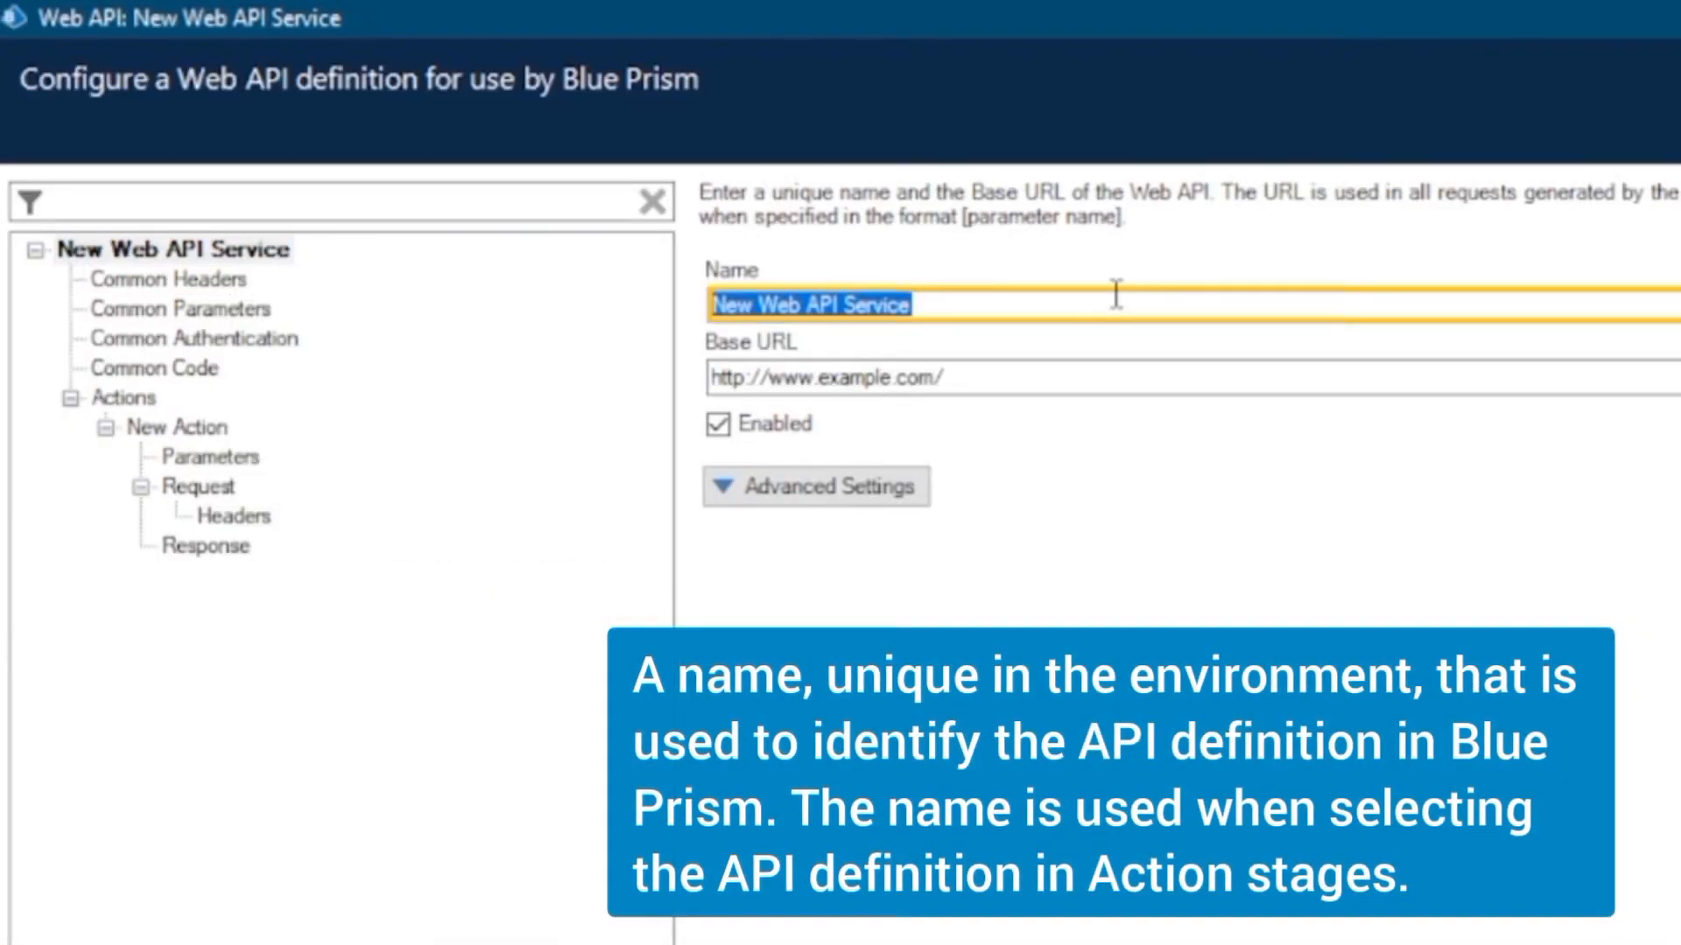
key(ctrl+v)
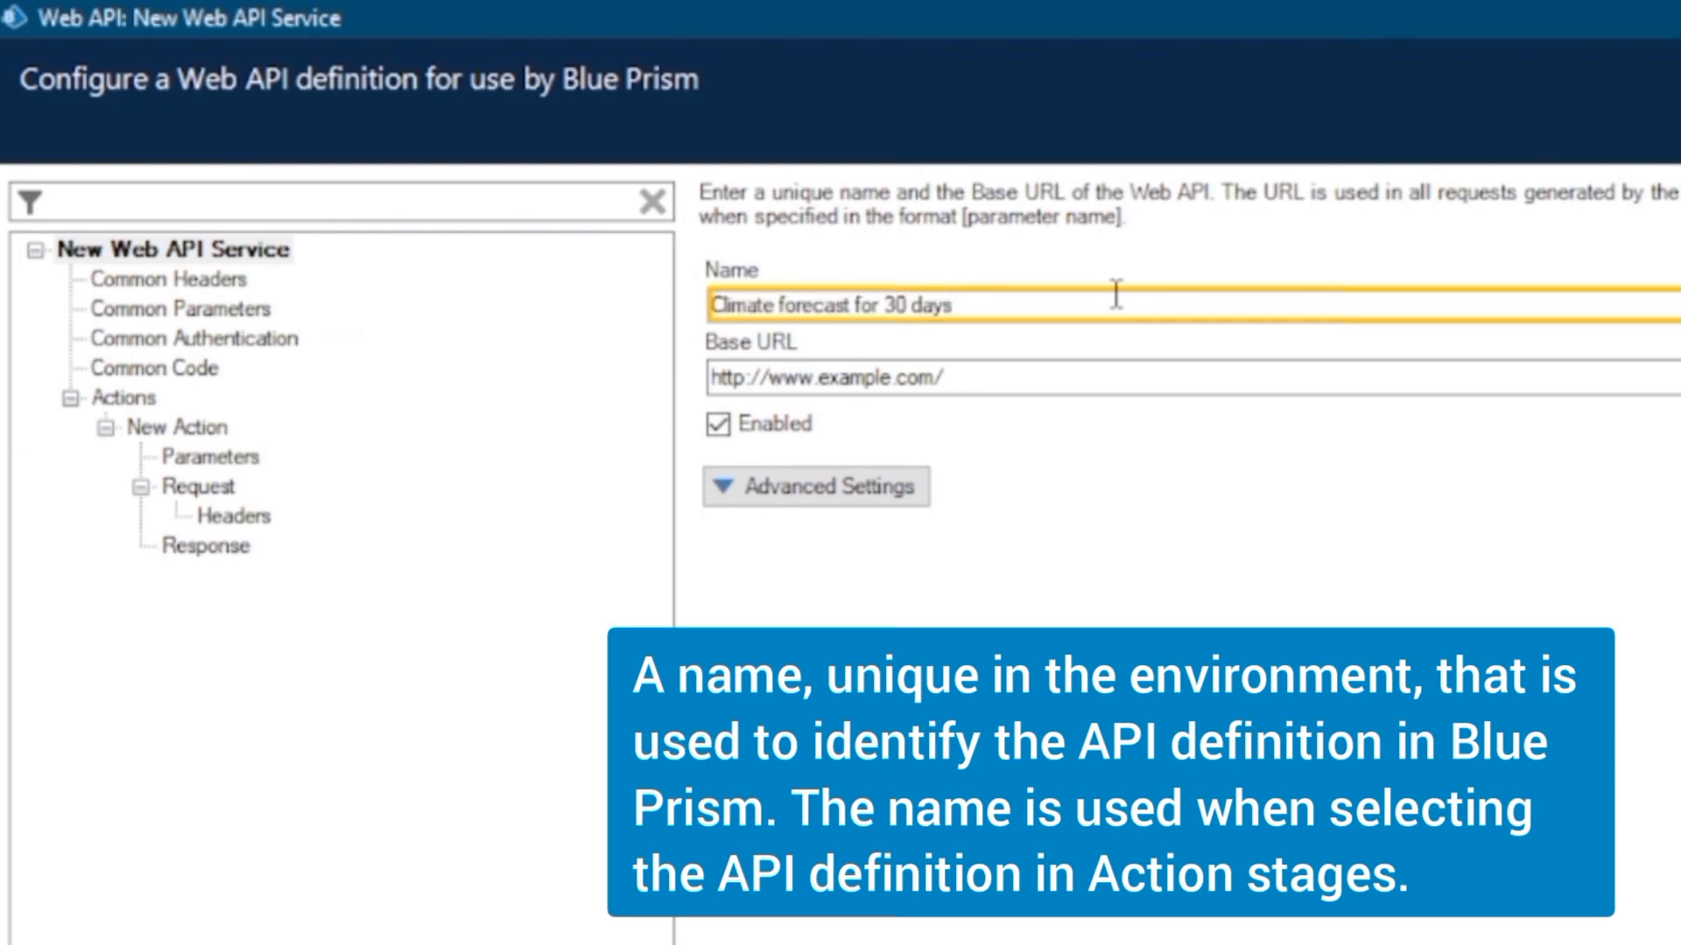
text(GET)
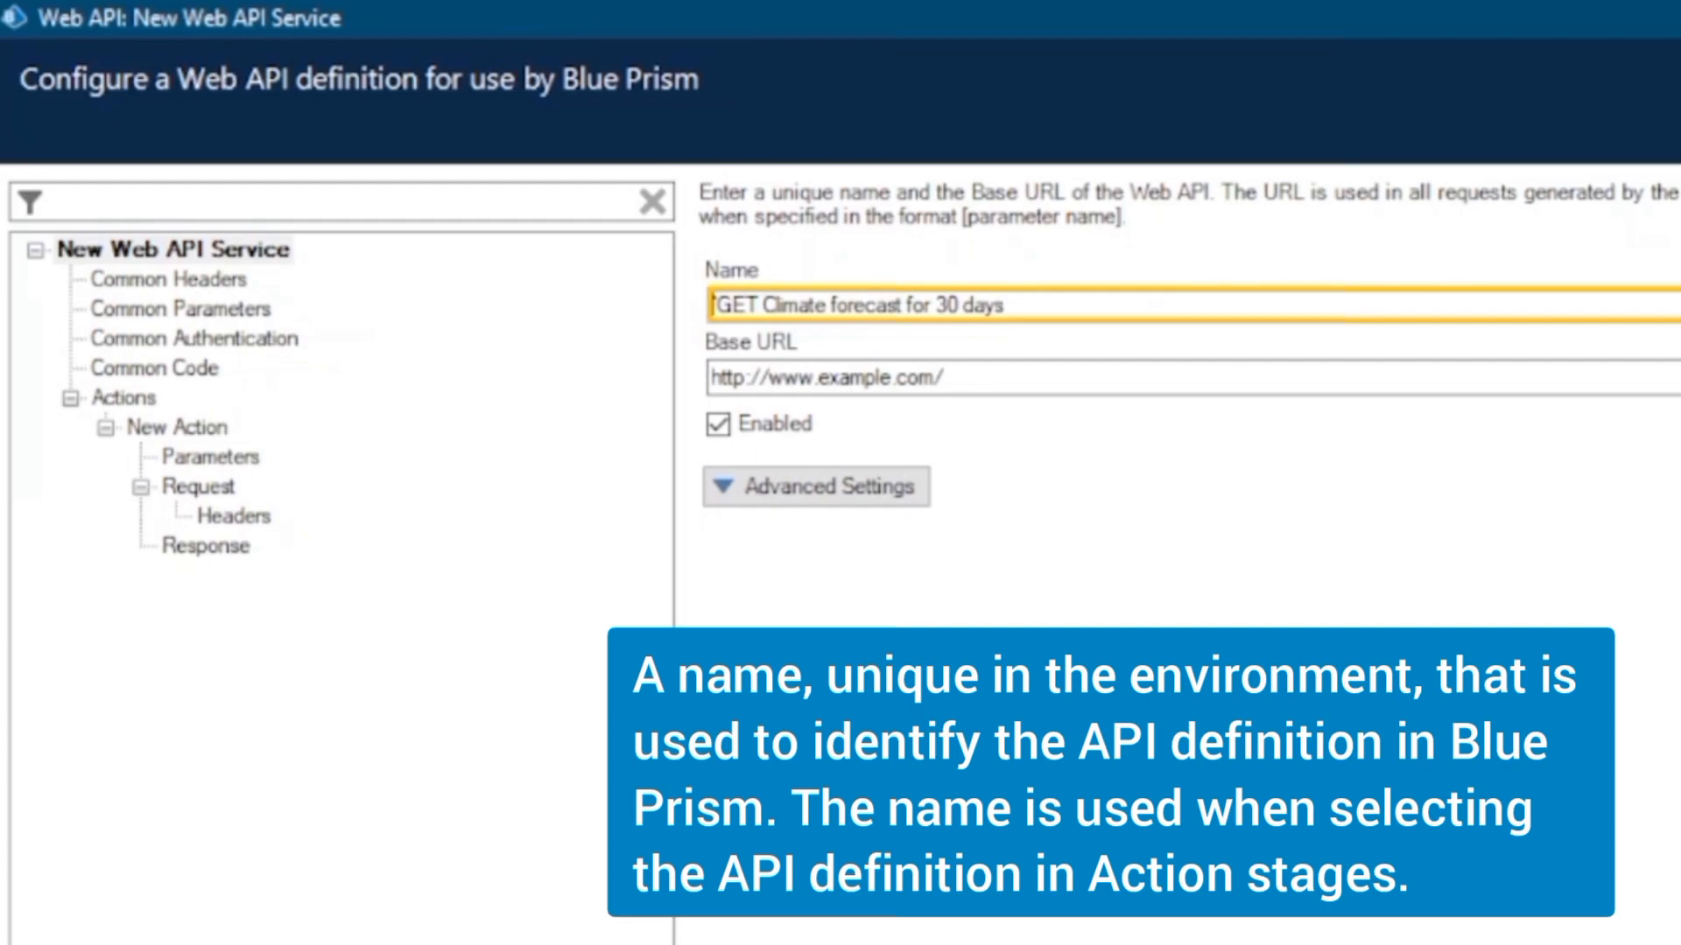
key(Delete)
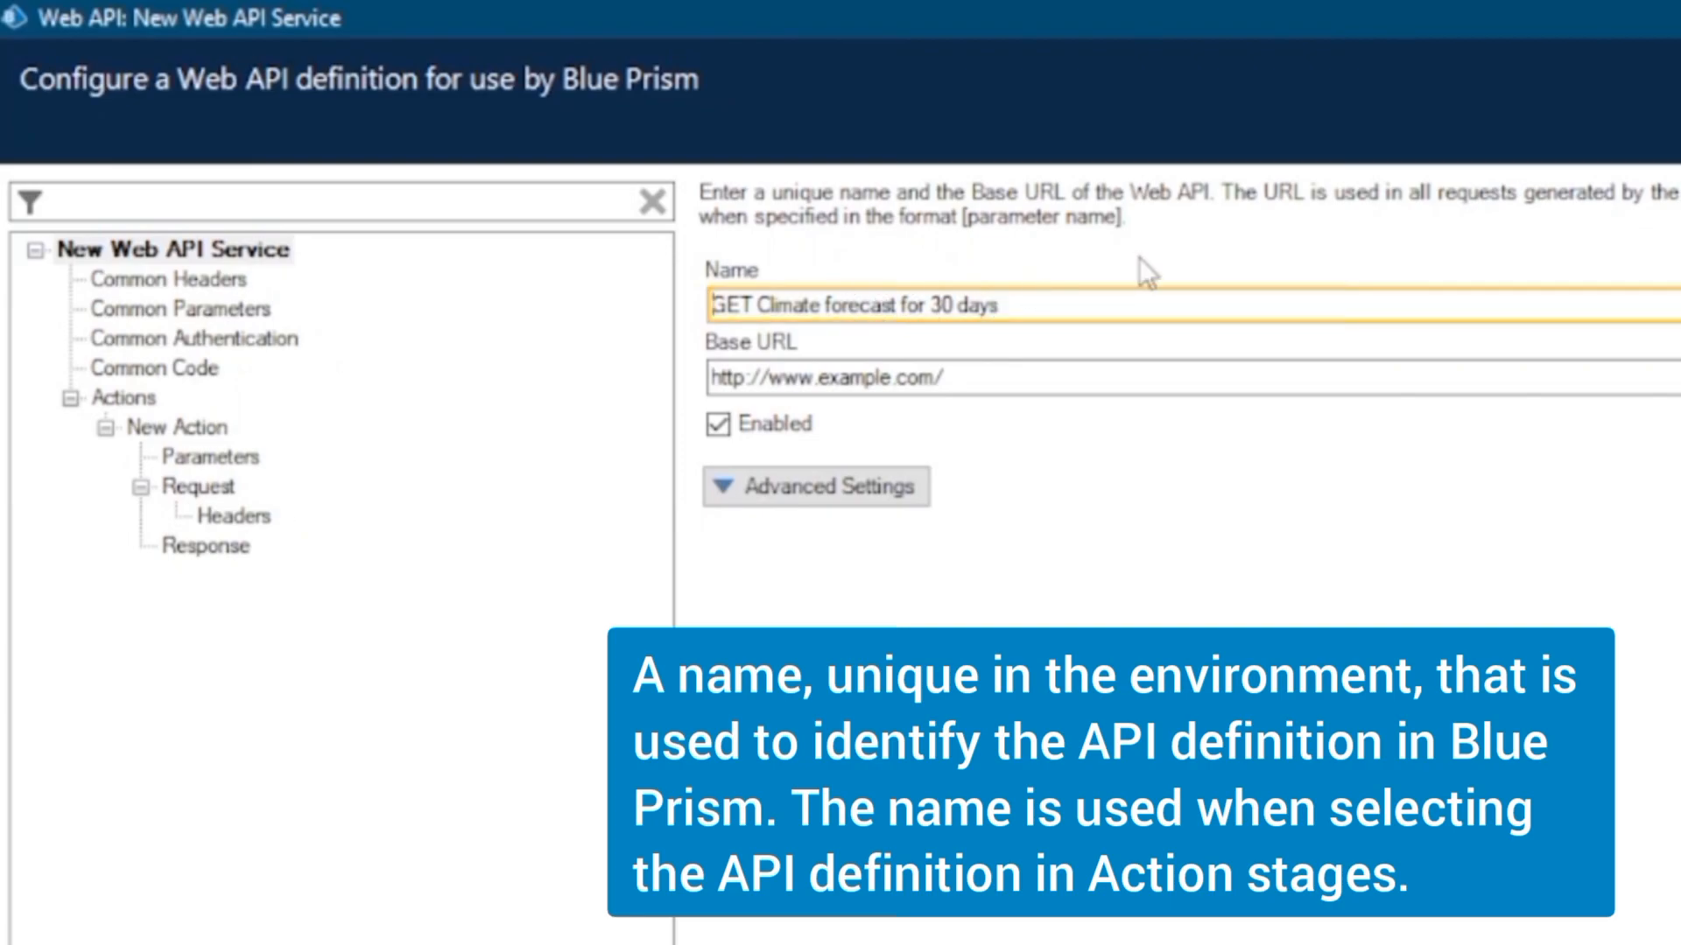
Step: Switch to Notepad and compare the base part of the sample Google URL with its search path
click(802, 378)
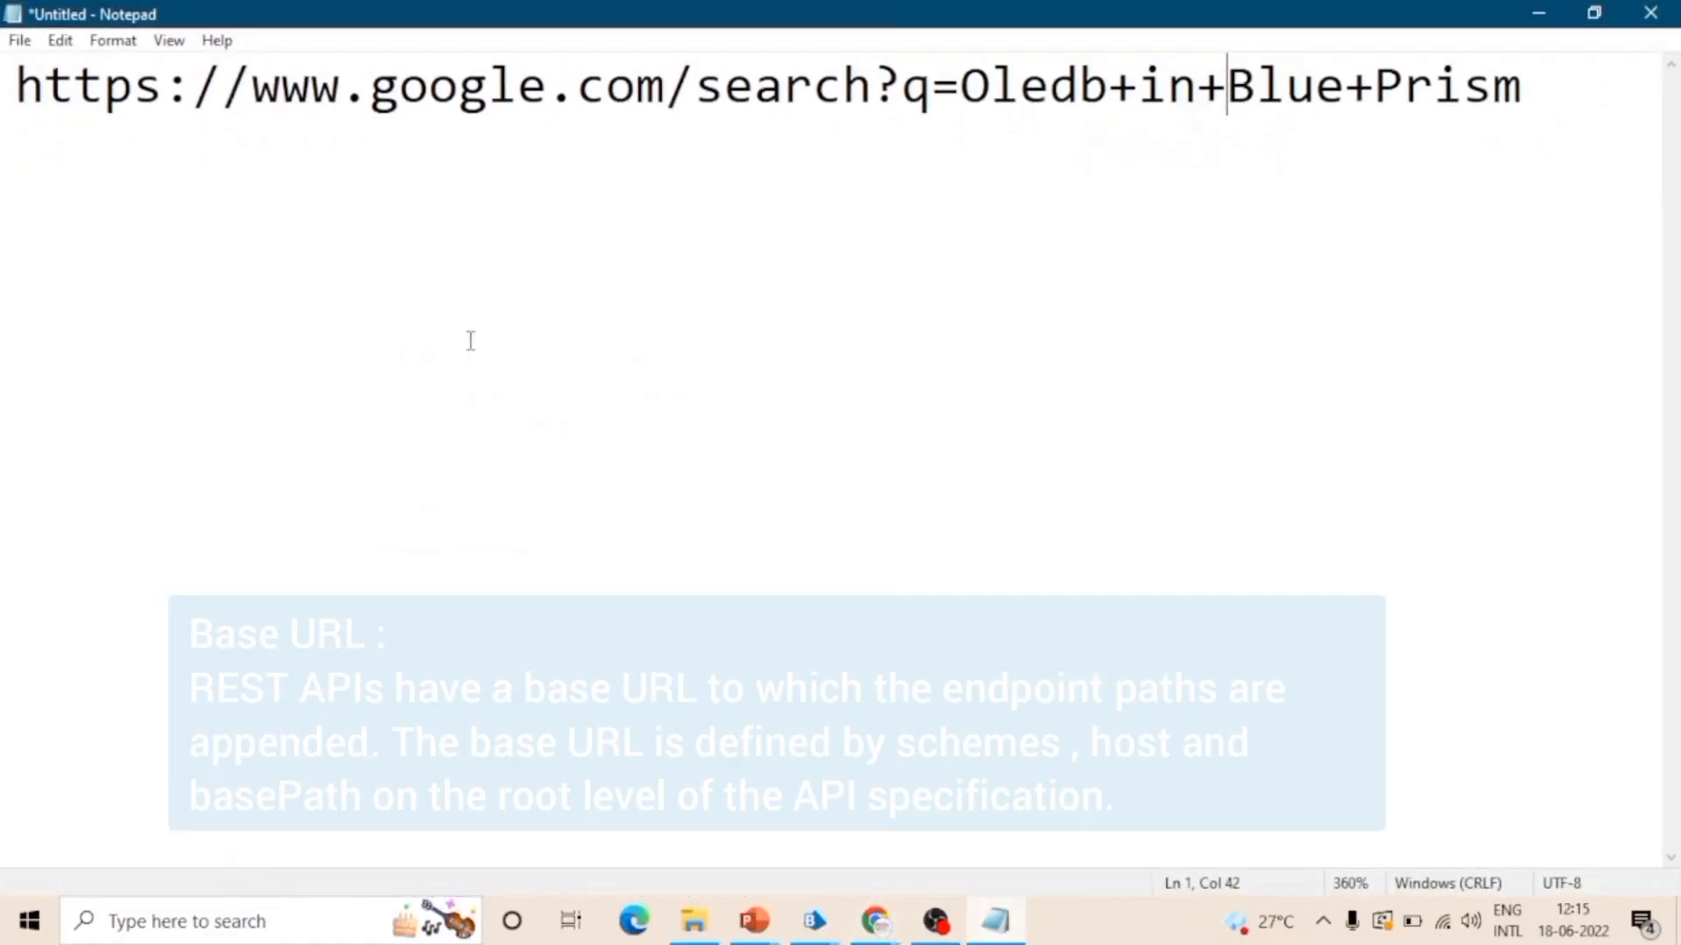
click(469, 292)
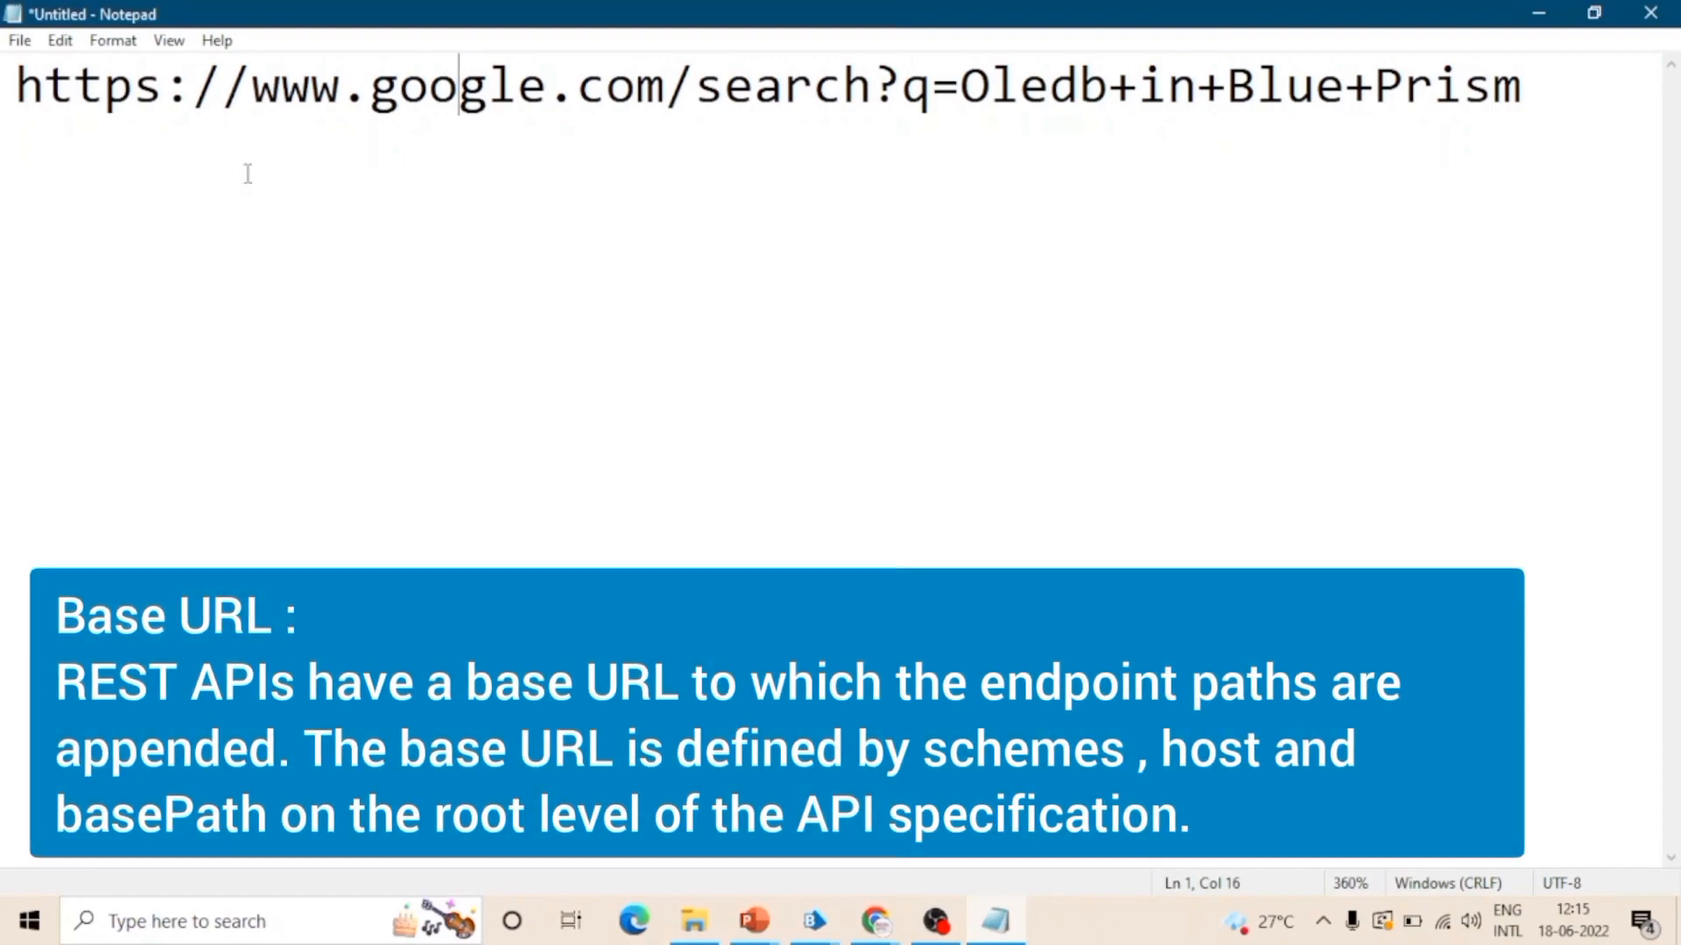
drag(10, 87, 700, 77)
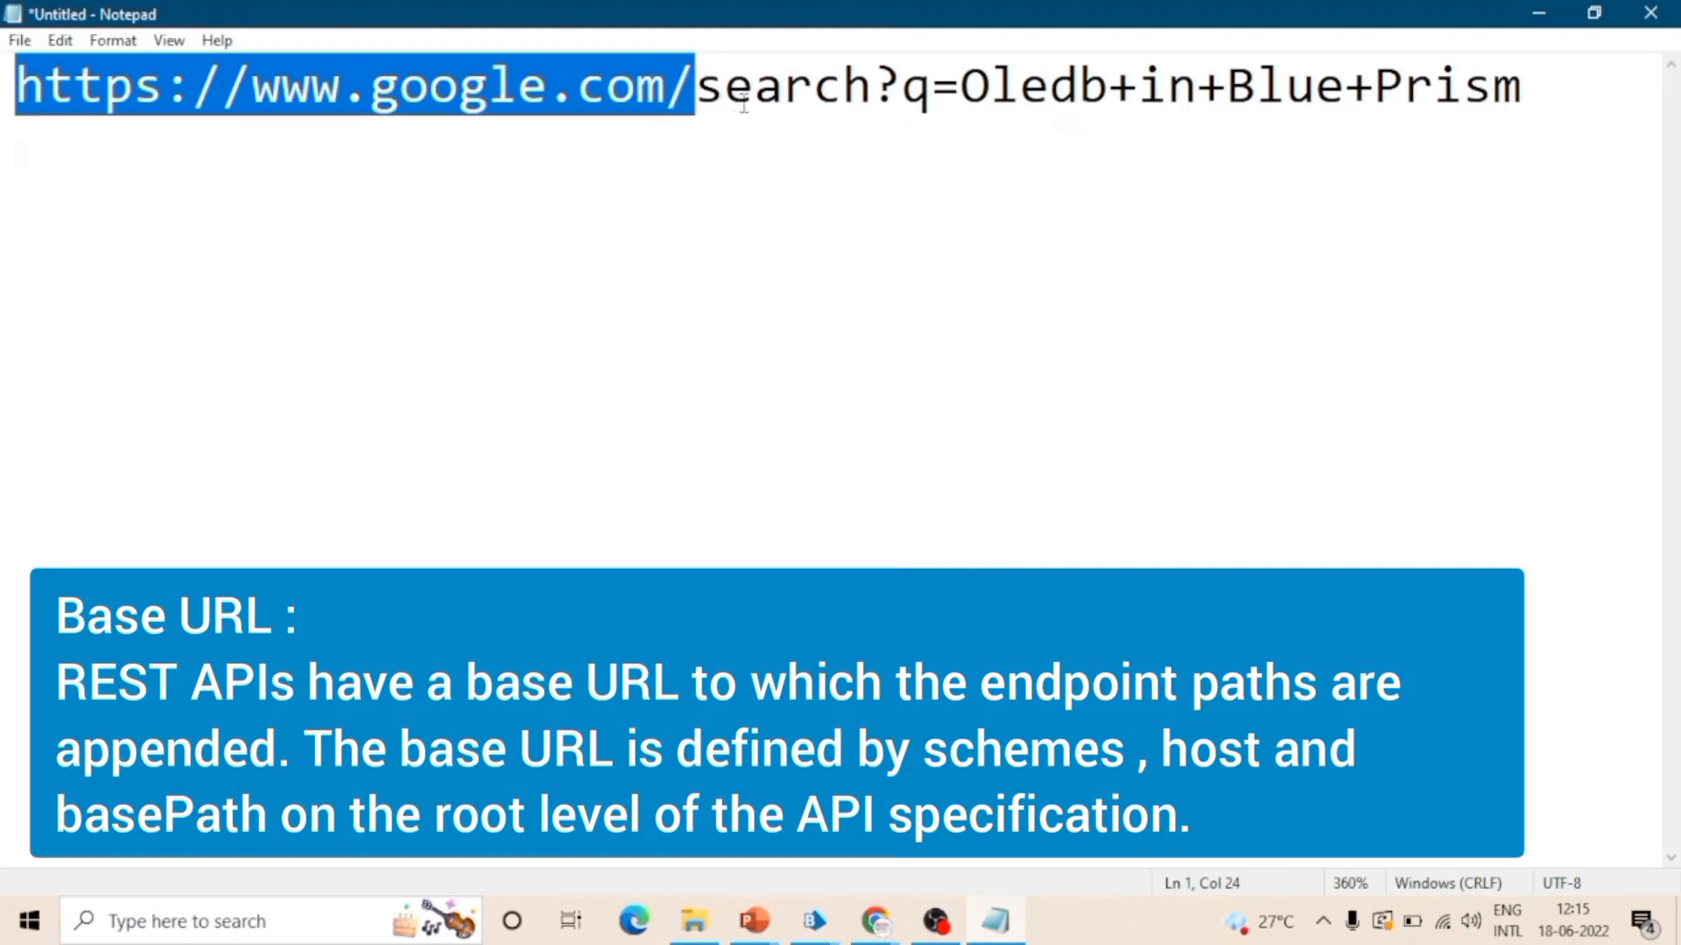
click(724, 91)
drag(696, 88, 1493, 88)
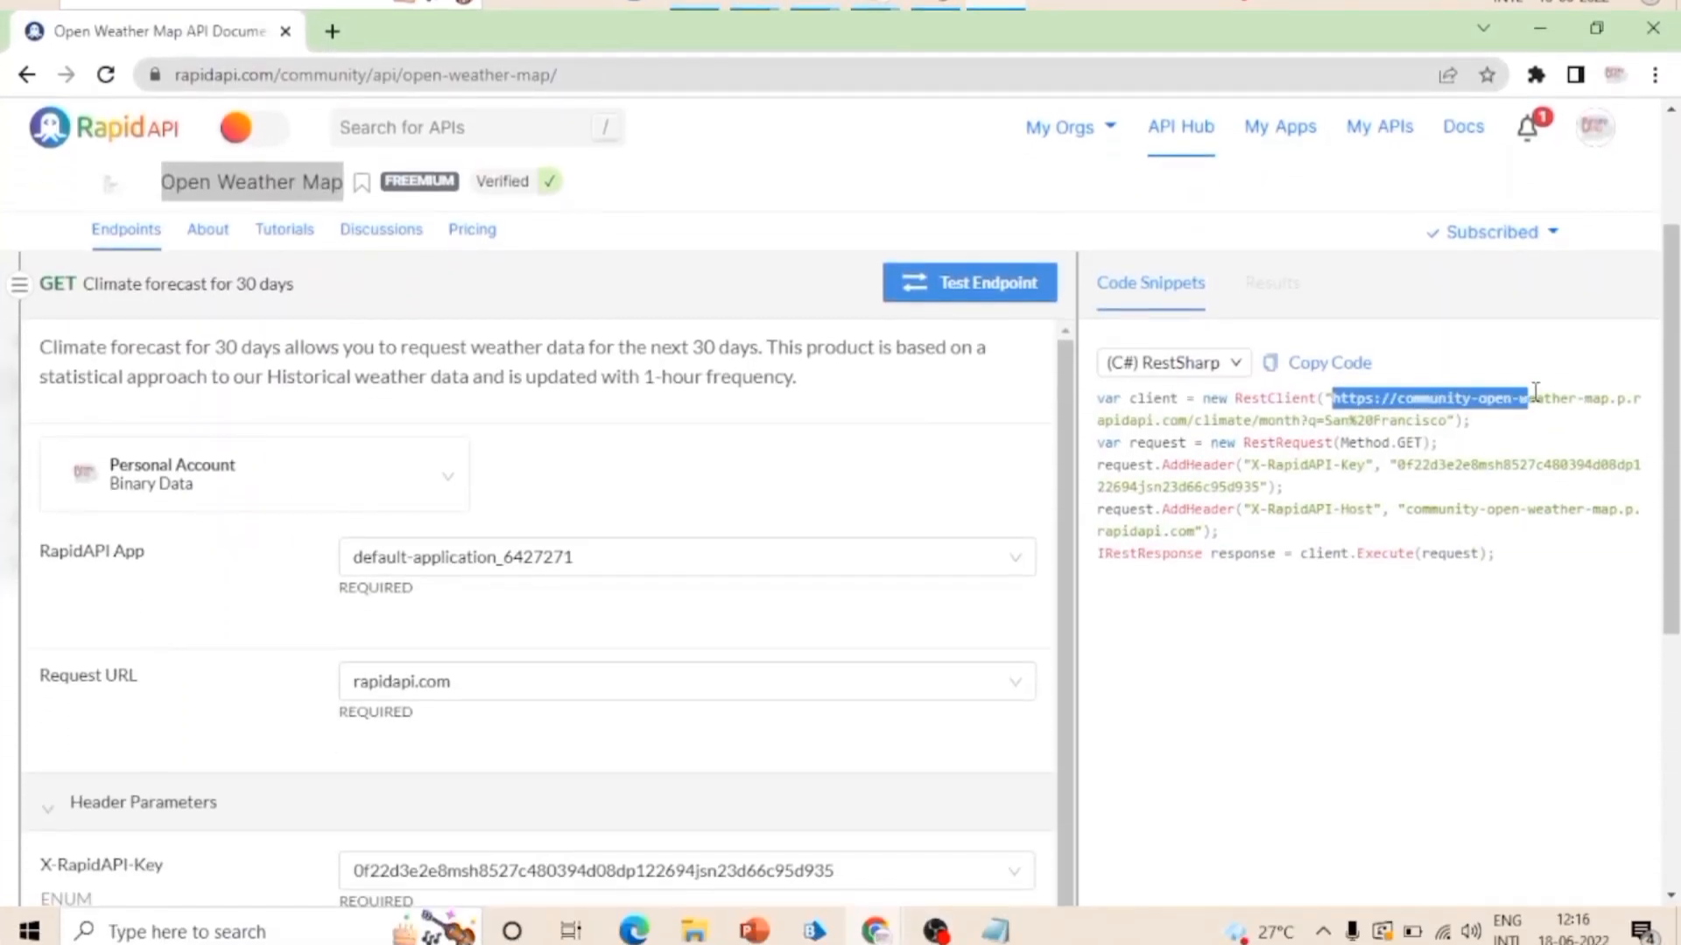
drag(1537, 388, 1198, 418)
key(ctrl+c)
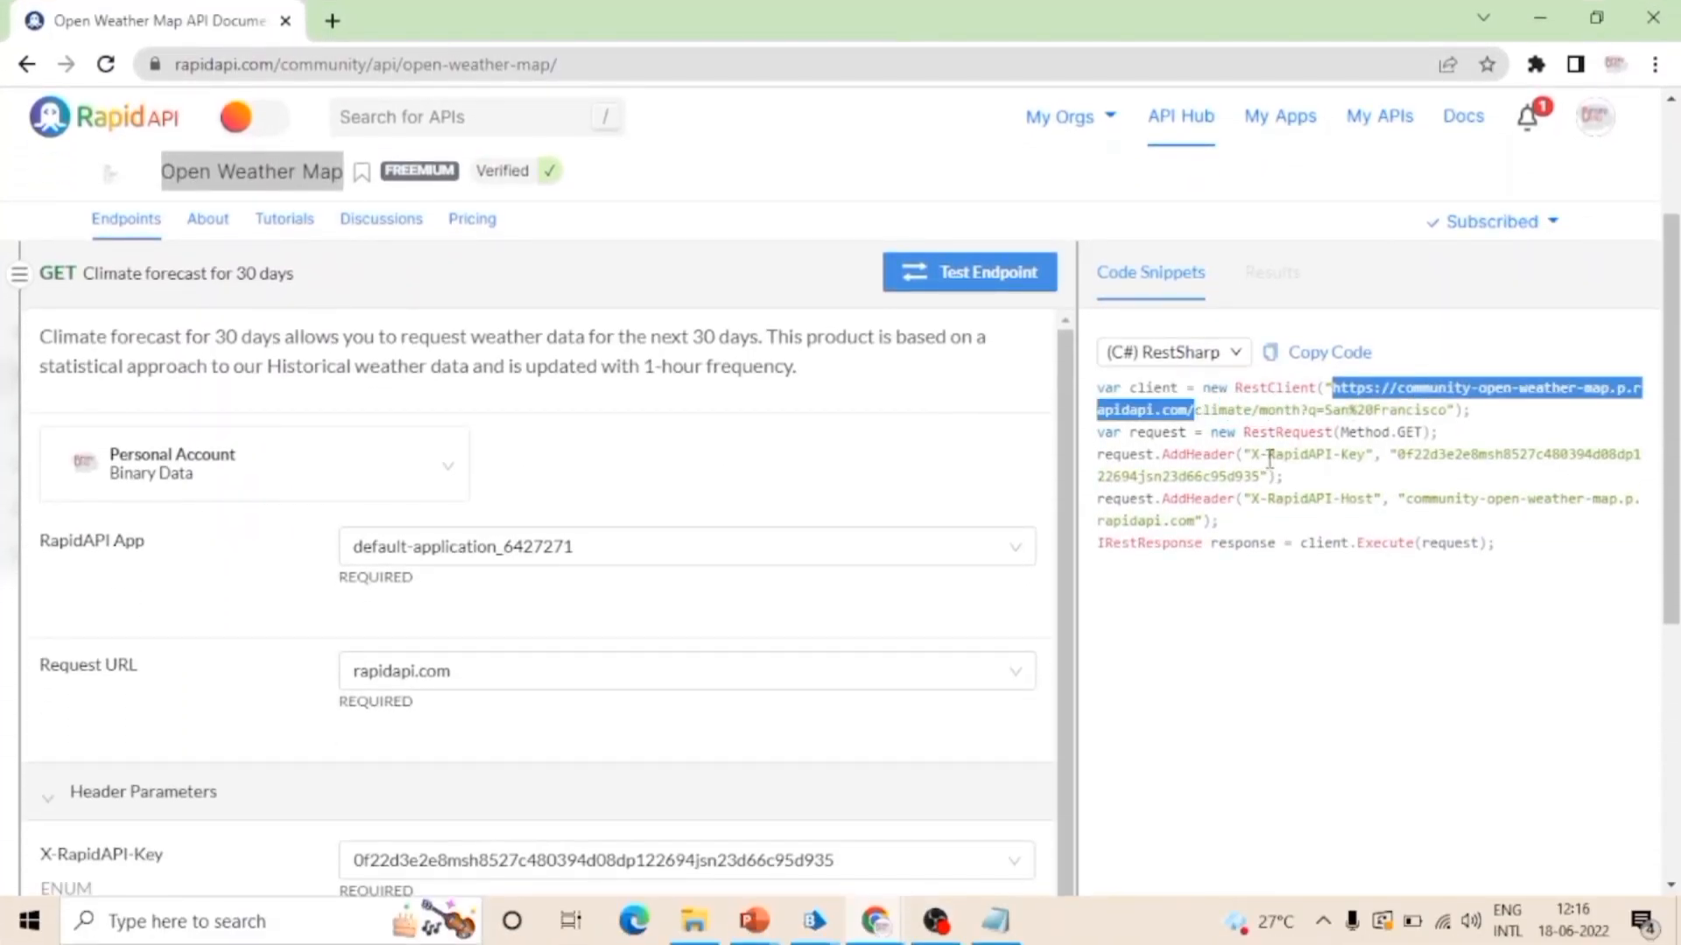
drag(1432, 419, 1332, 388)
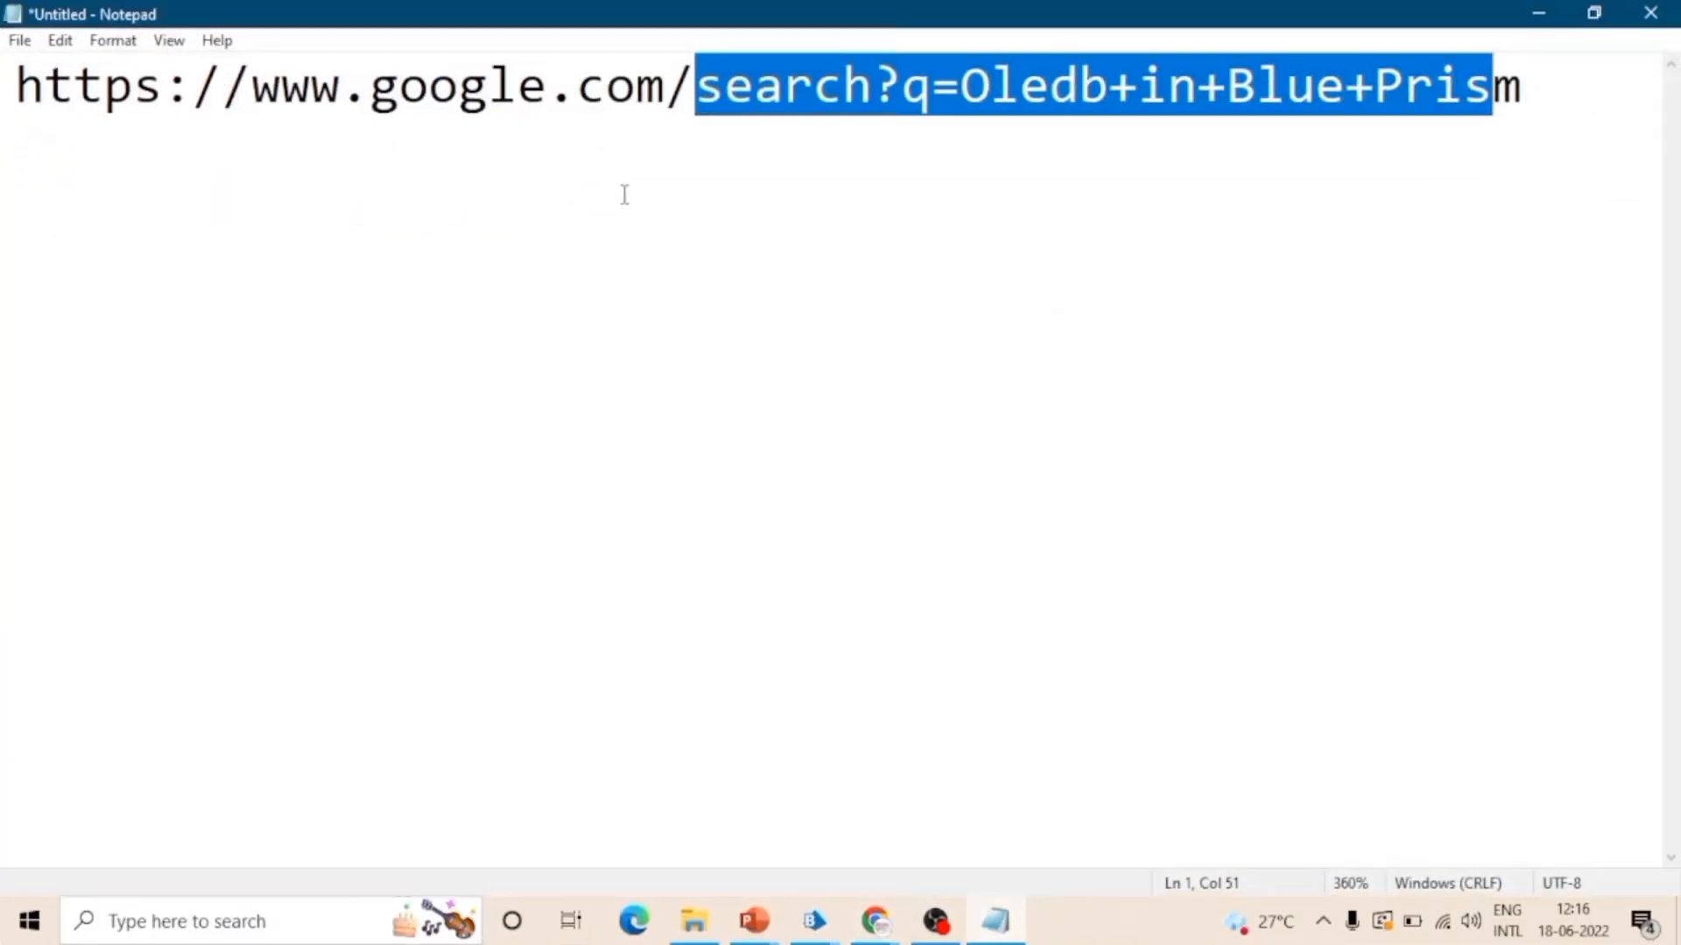
click(624, 192)
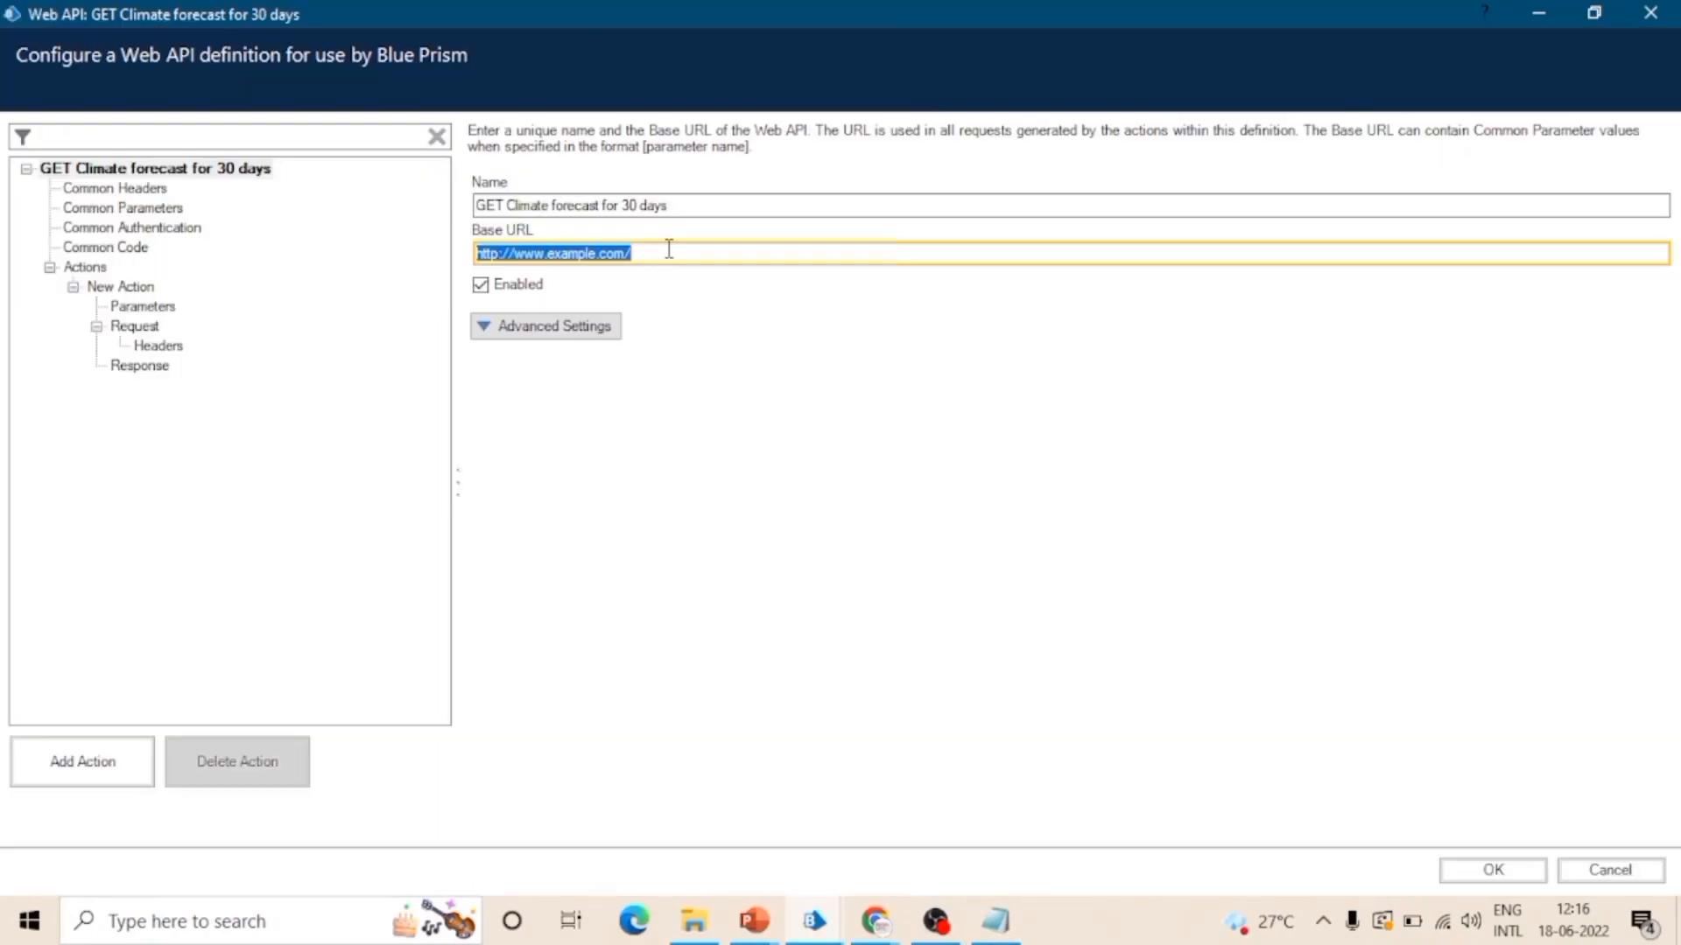
key(ctrl+v)
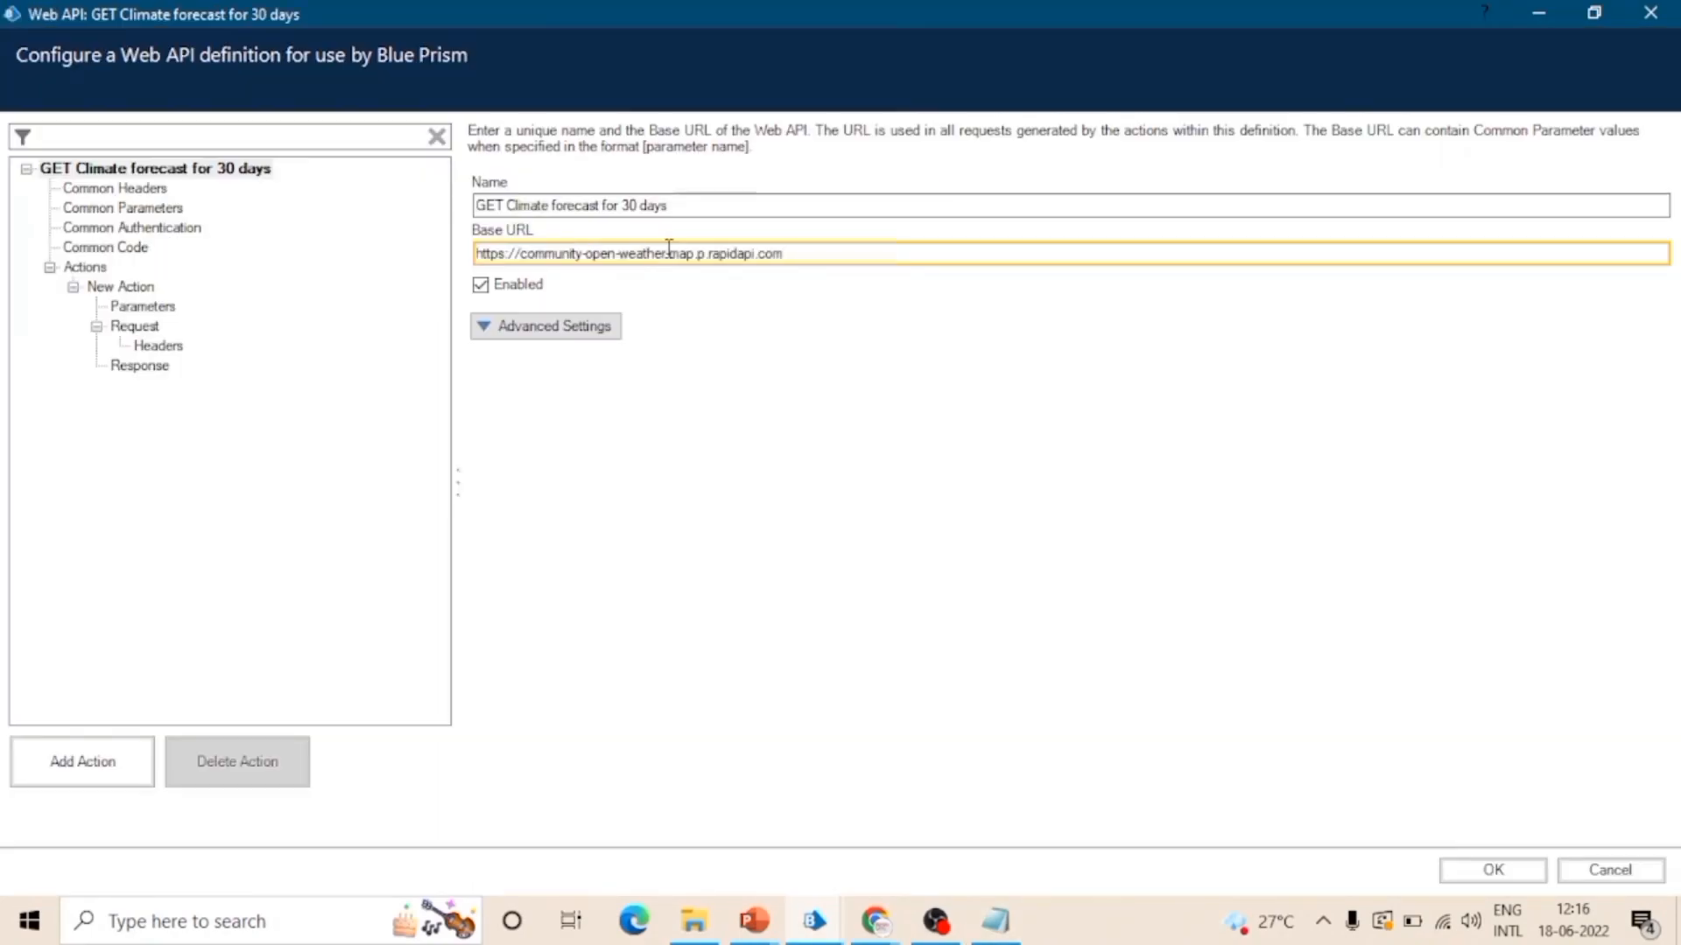
text(/)
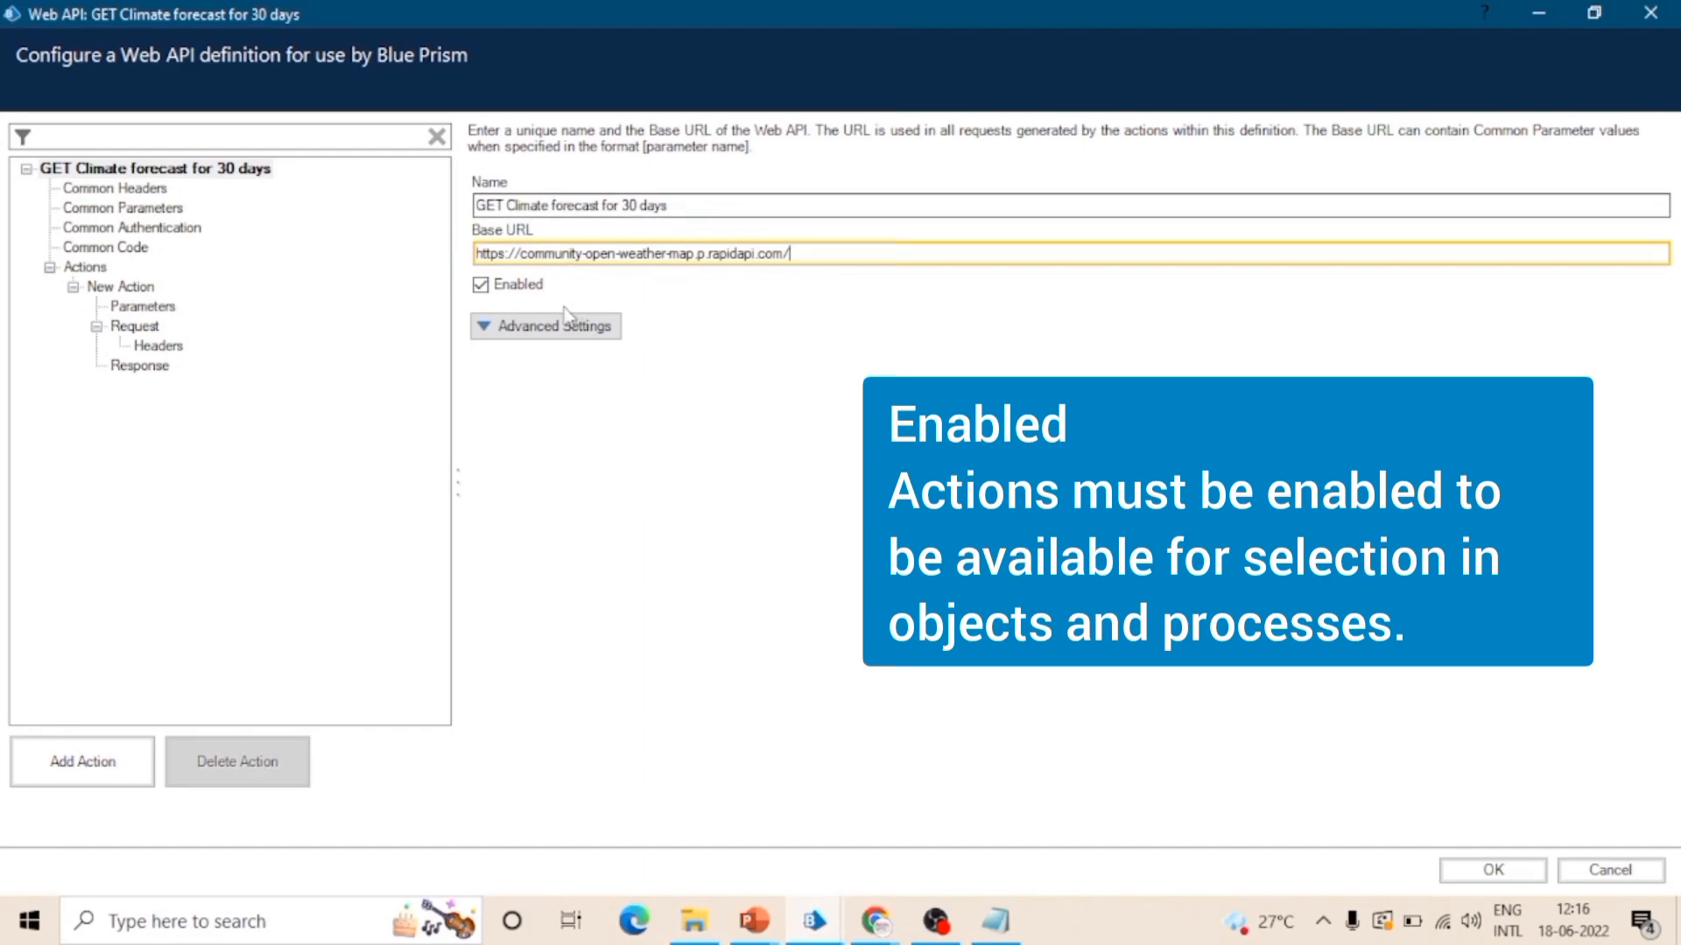
Step: Review the definition's Enabled option and its advanced connection settings
click(480, 290)
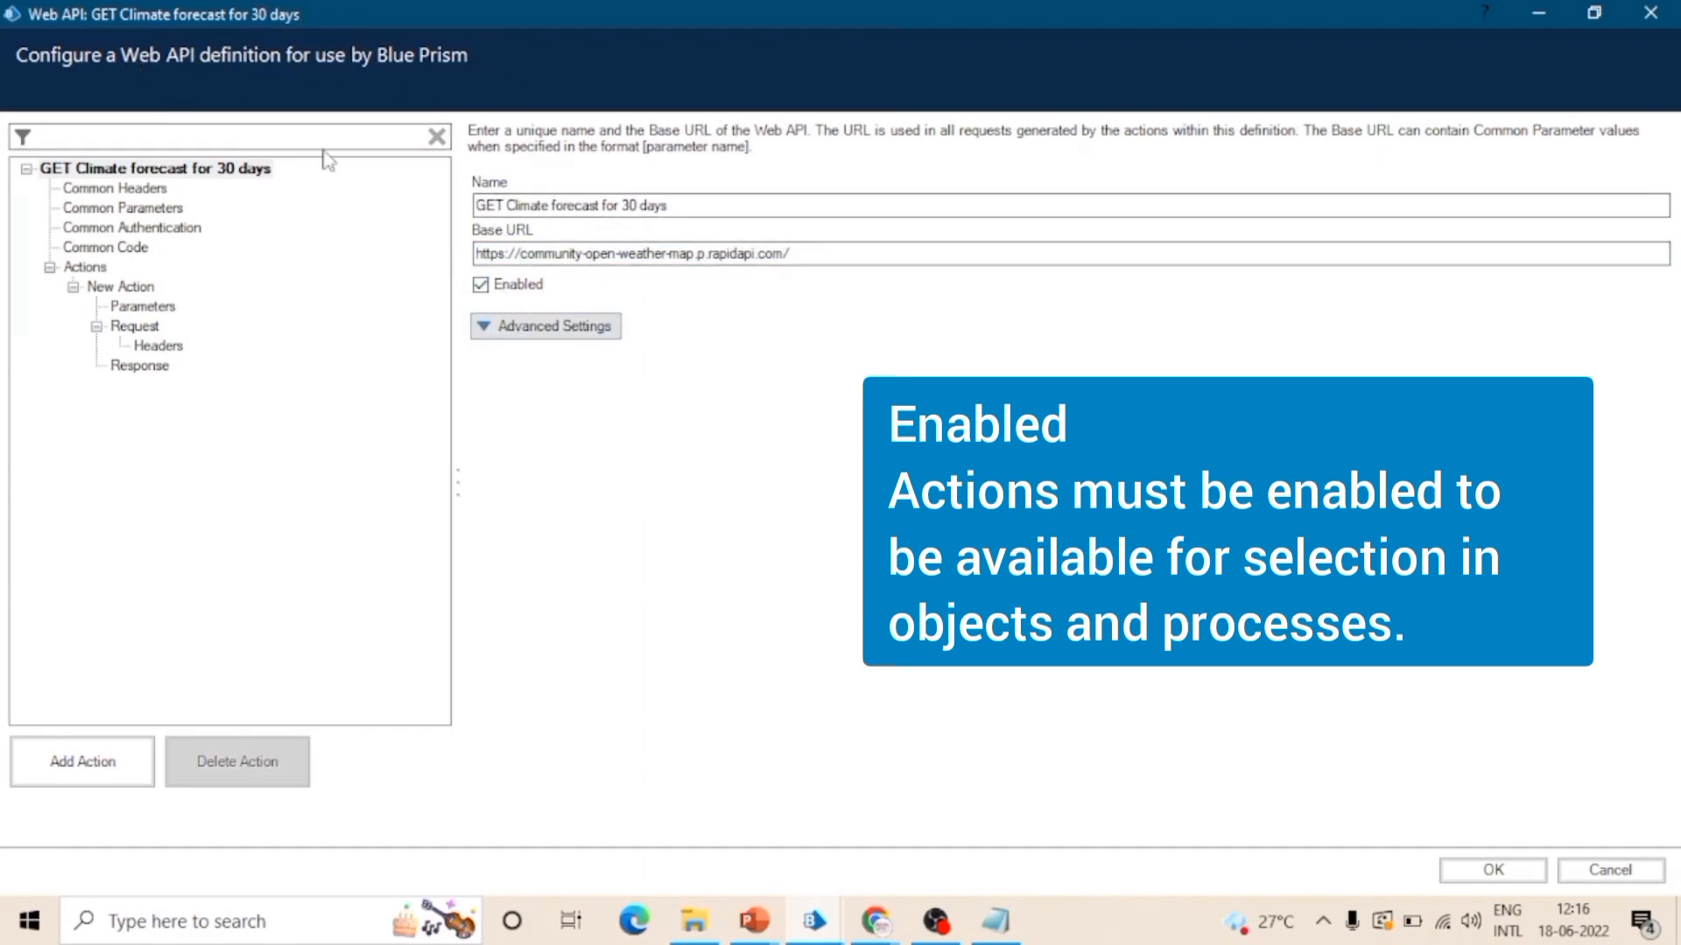
click(562, 326)
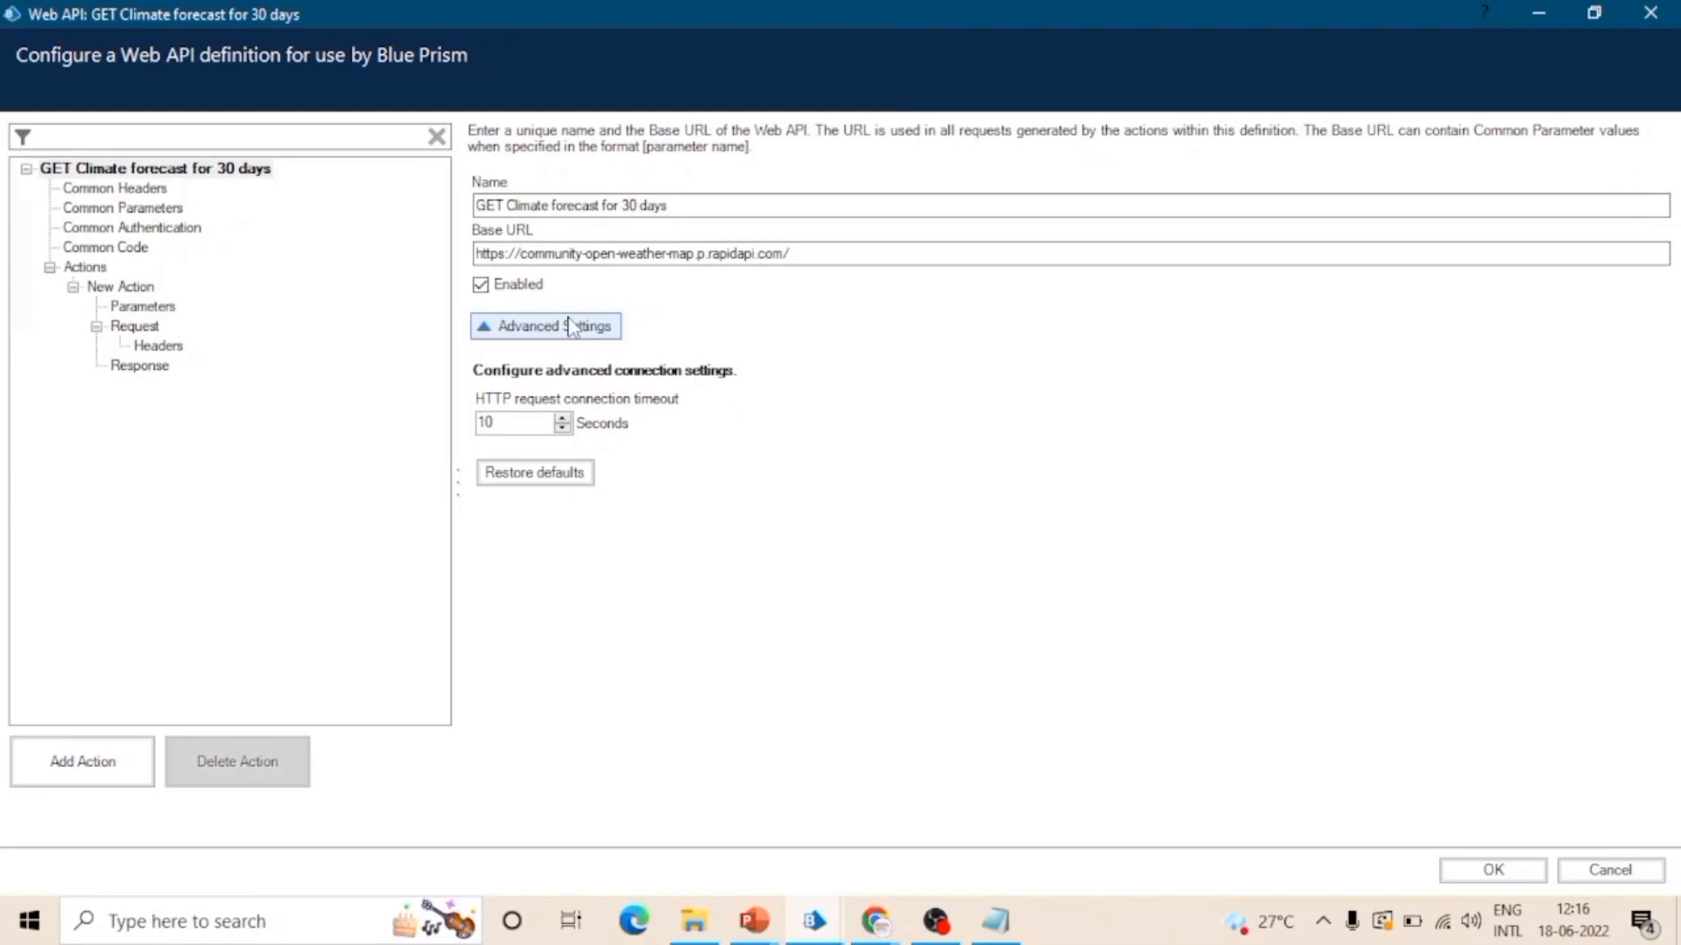
click(571, 327)
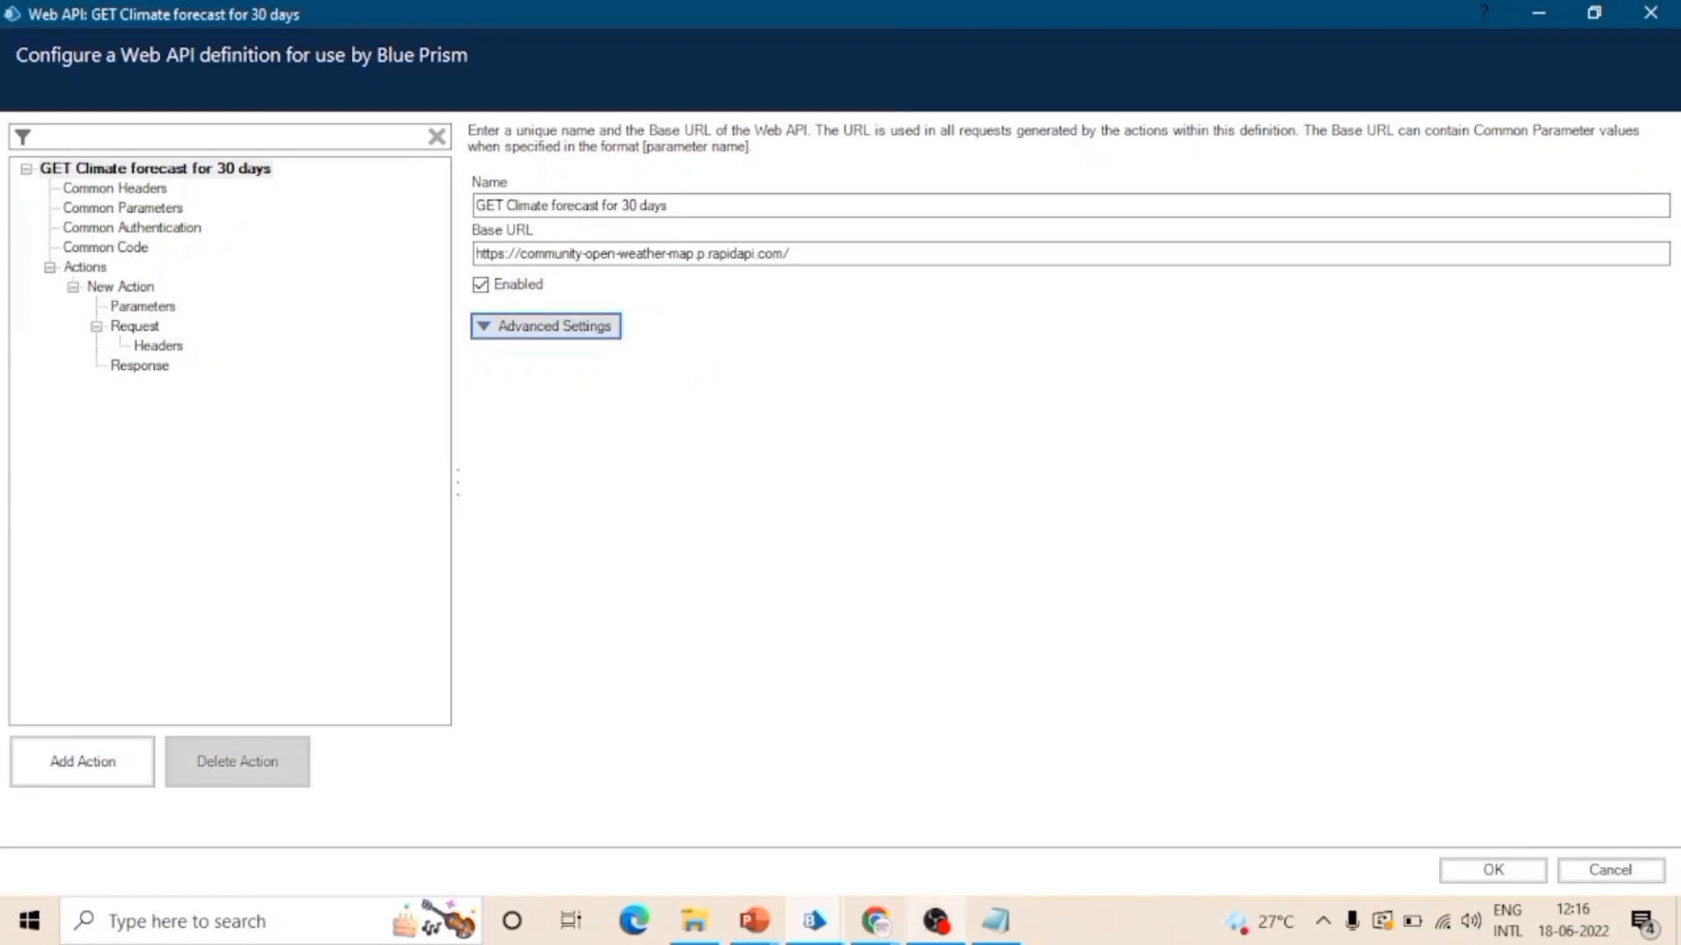
Step: Switch to the RapidAPI page in Chrome and examine the X-RapidAPI-Key and X-RapidAPI-Host header parameters of the 30-day climate forecast endpoint
click(876, 921)
scroll(330, 785, down, 4)
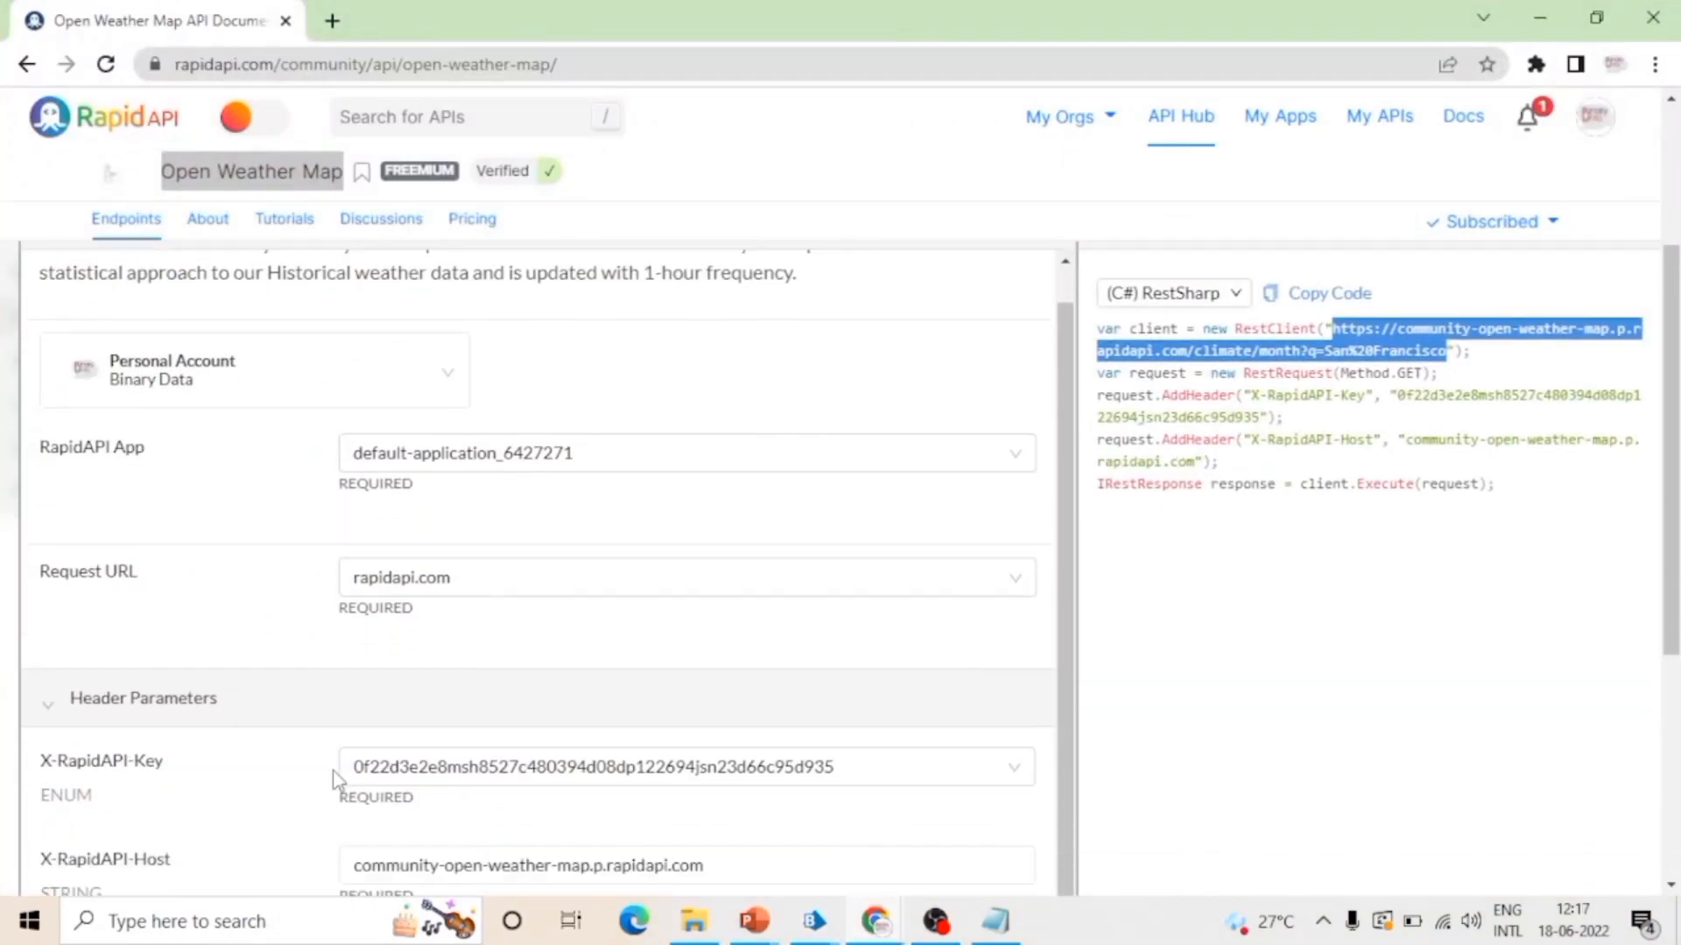
scroll(803, 748, up, 5)
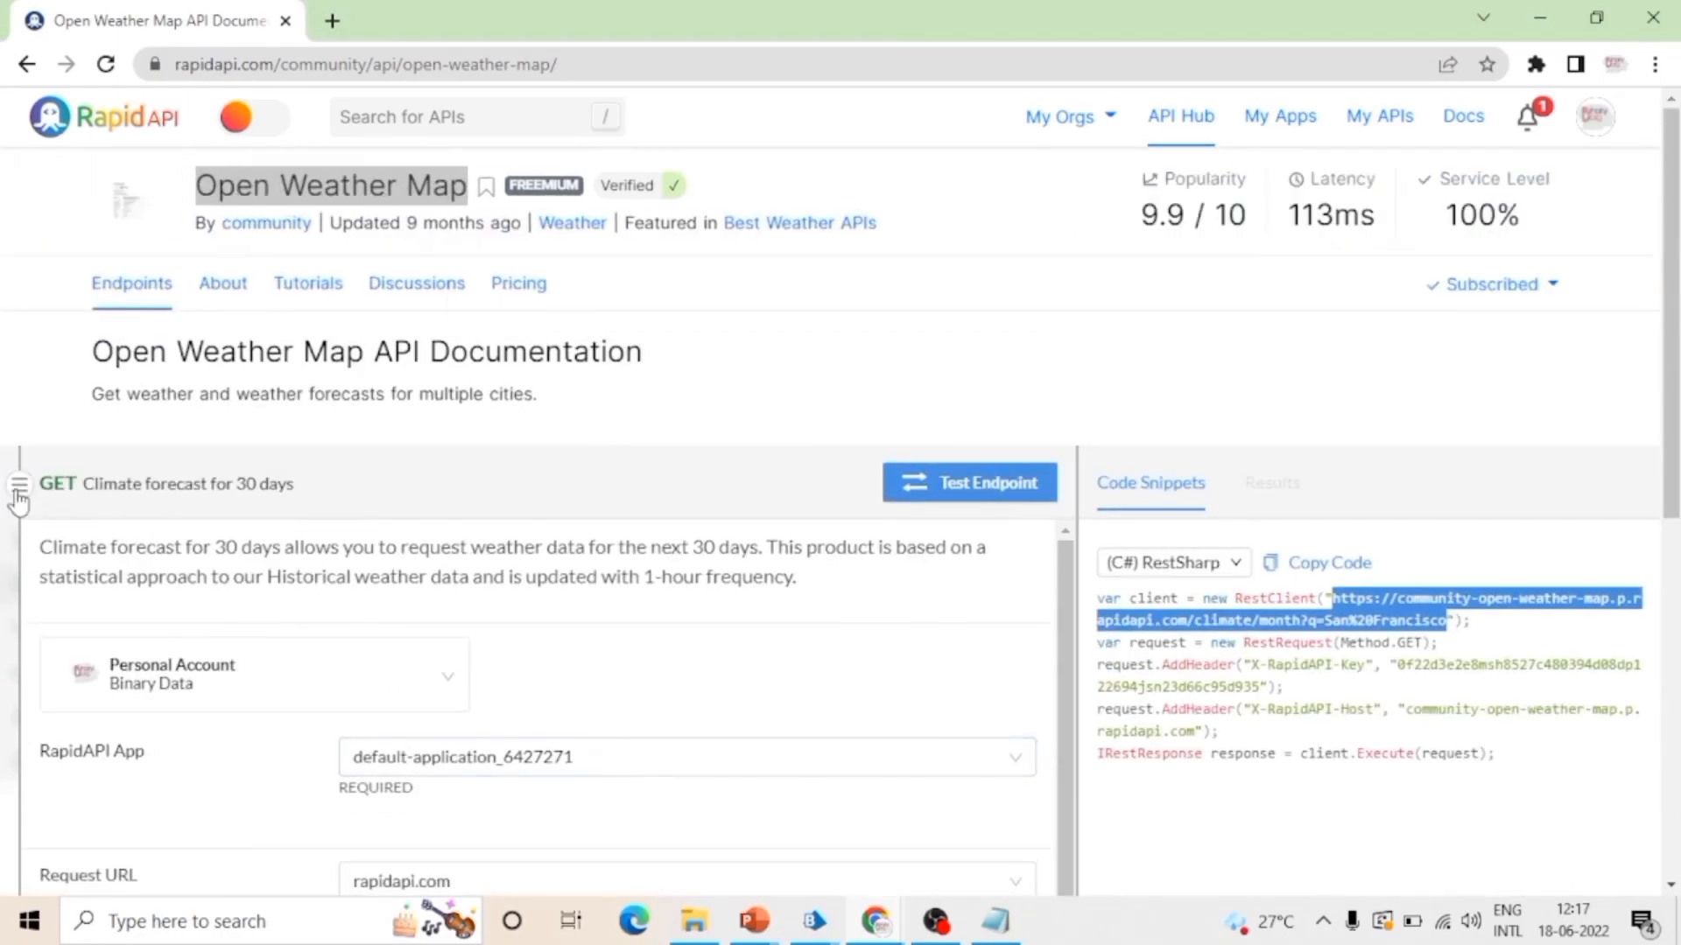
click(17, 495)
scroll(754, 646, down, 4)
scroll(755, 649, down, 3)
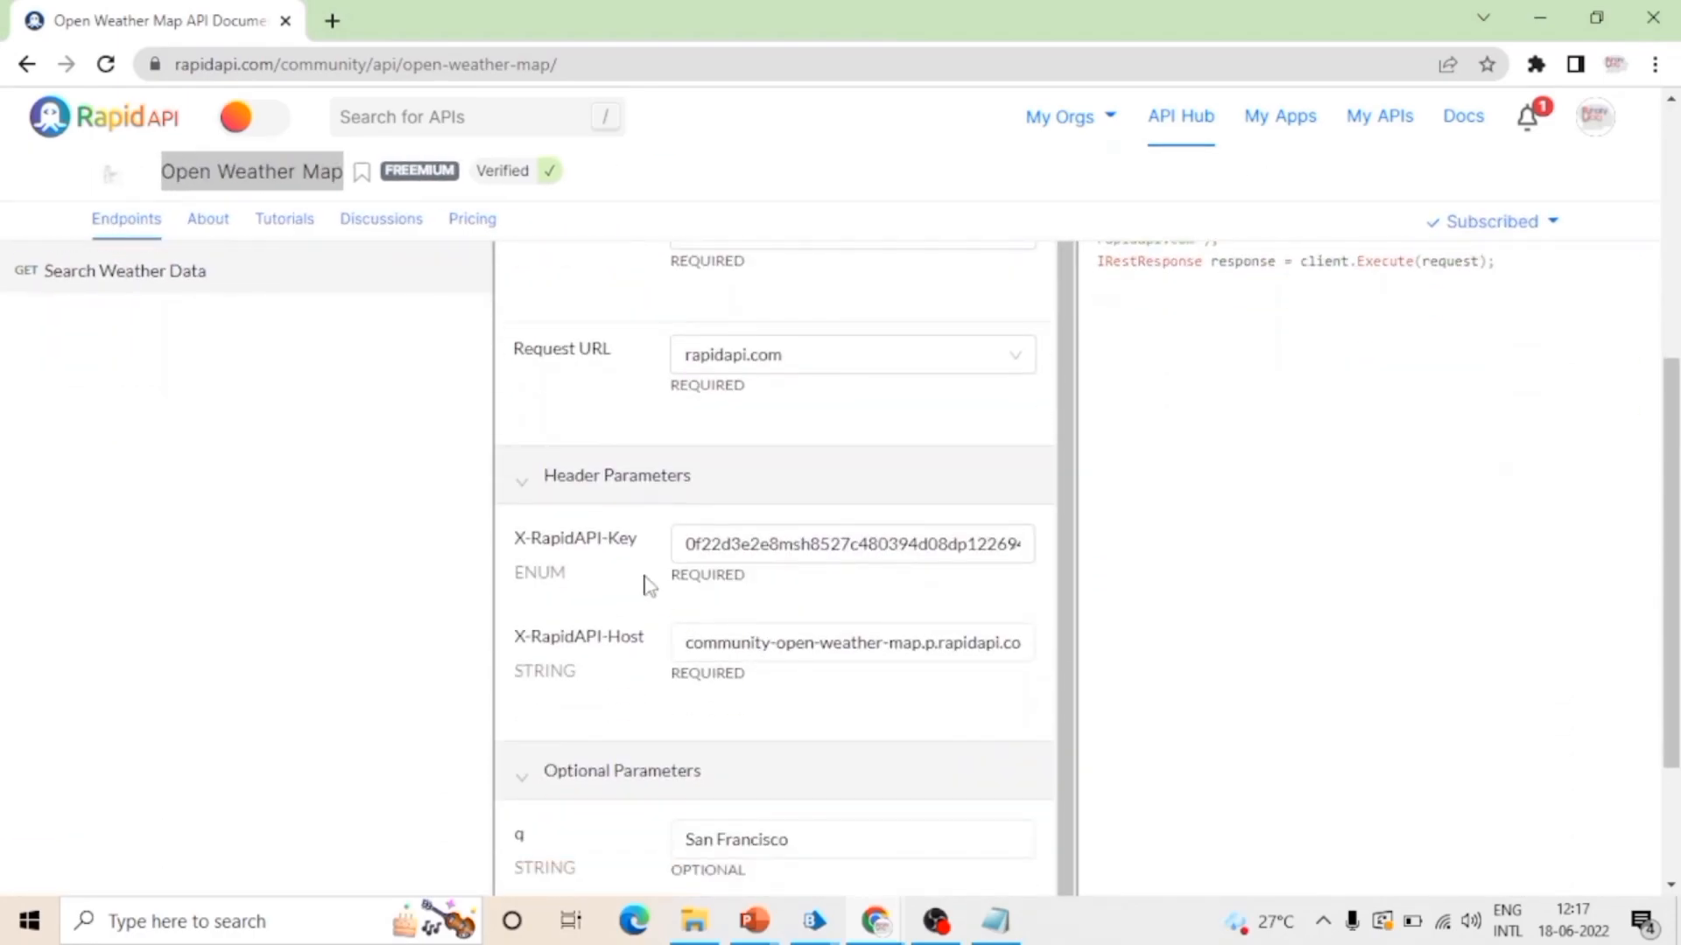
click(768, 545)
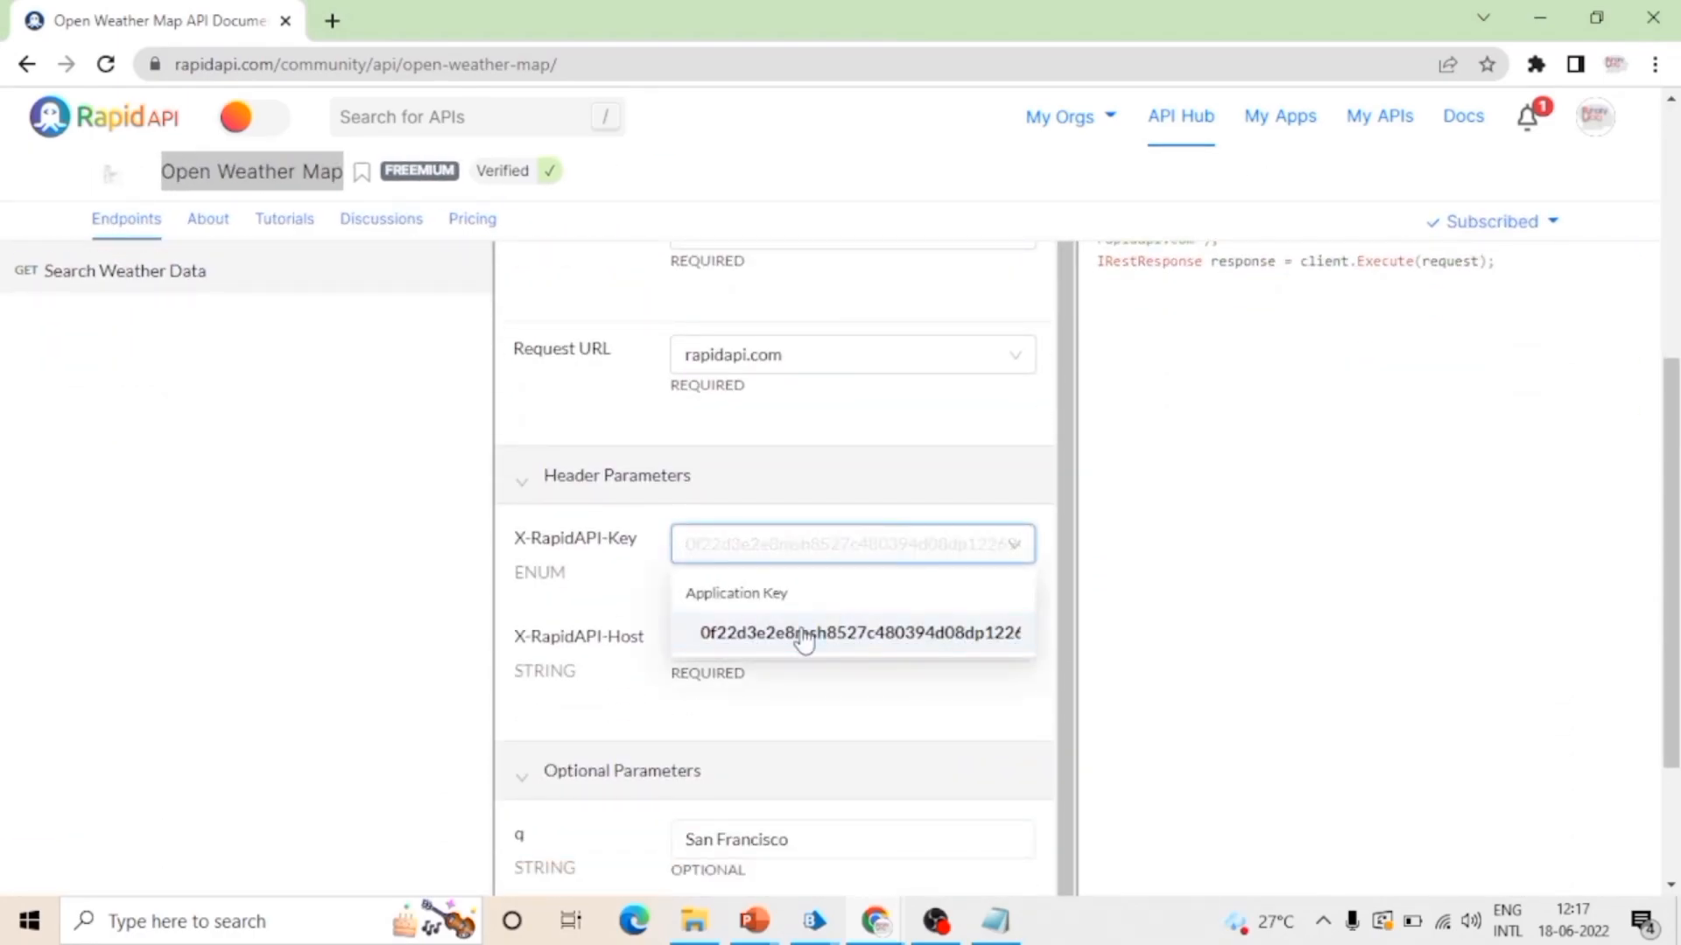
scroll(801, 599, up, 1)
click(569, 665)
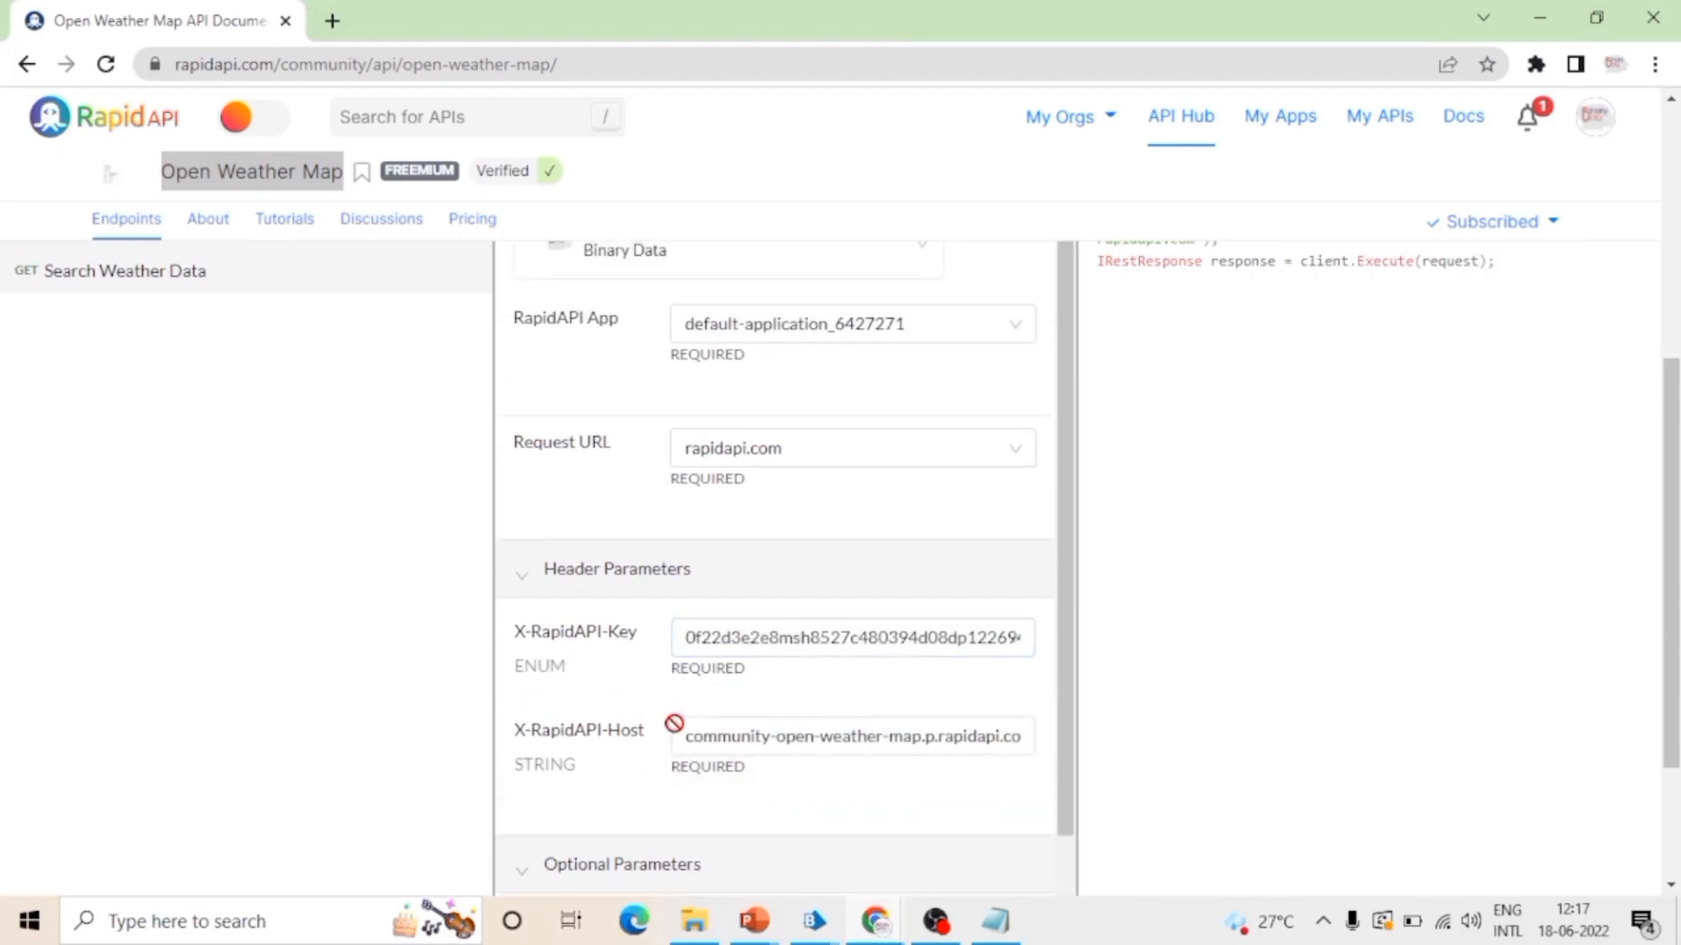
Step: Compare the header and query parameters of the 5 day / 3 hour, 16 day / daily, Historical Weather Data and Search Weather Data endpoints
scroll(674, 723, up, 3)
click(201, 510)
scroll(754, 675, down, 1)
click(267, 560)
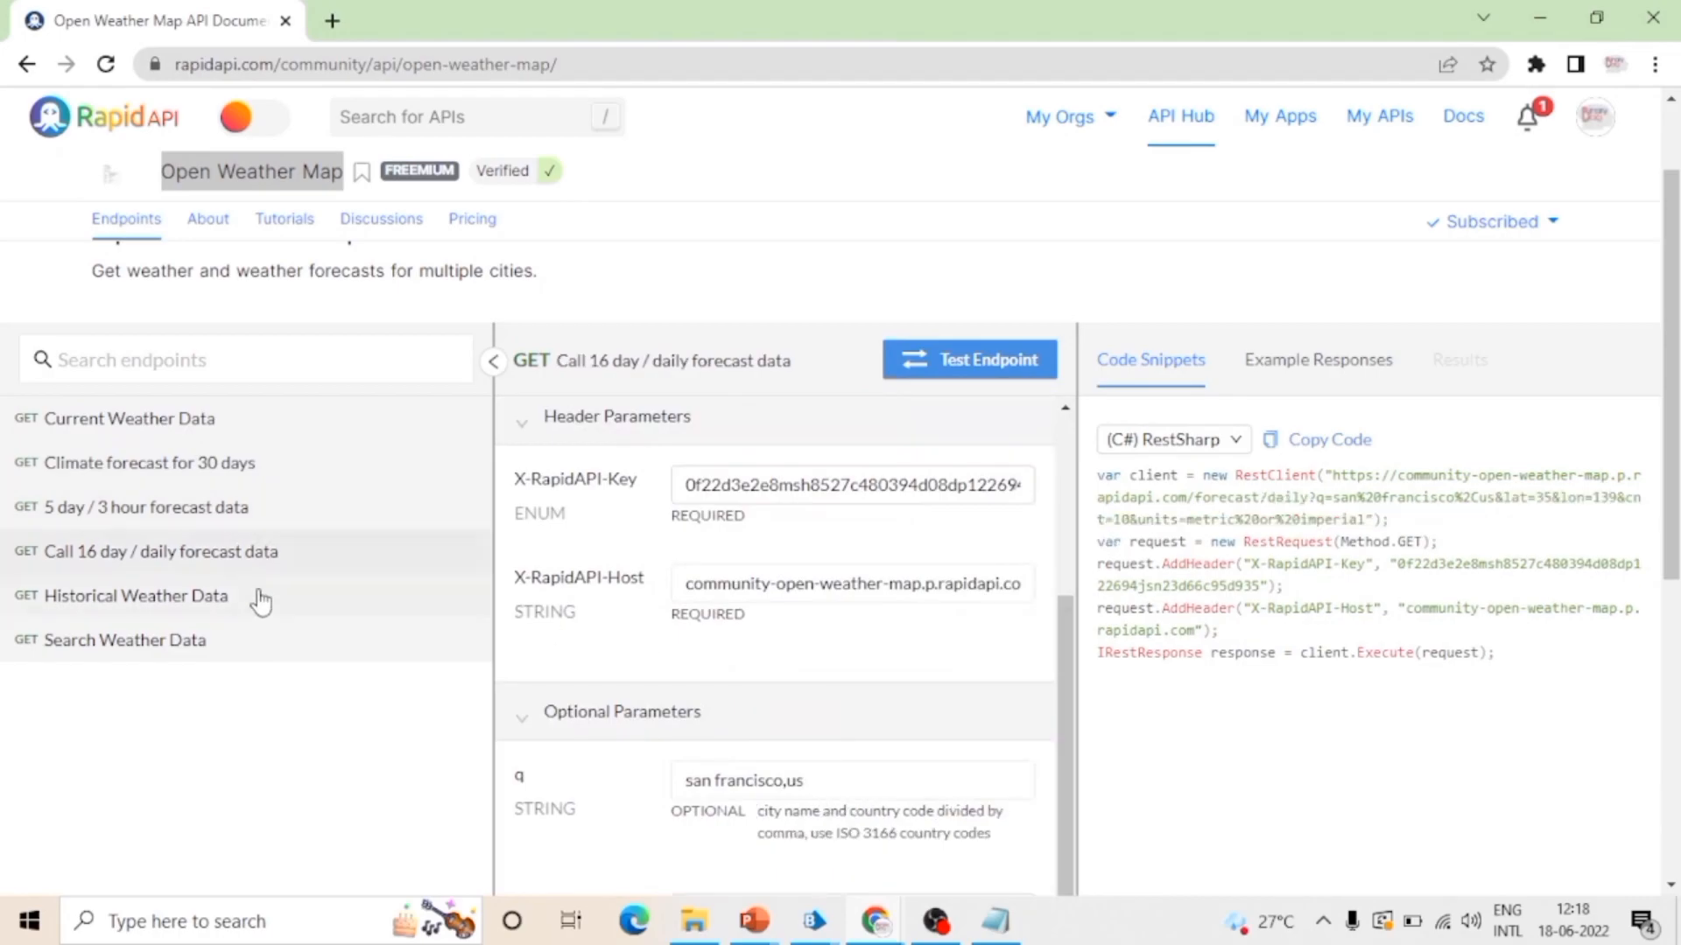
click(259, 599)
scroll(849, 739, down, 3)
click(188, 394)
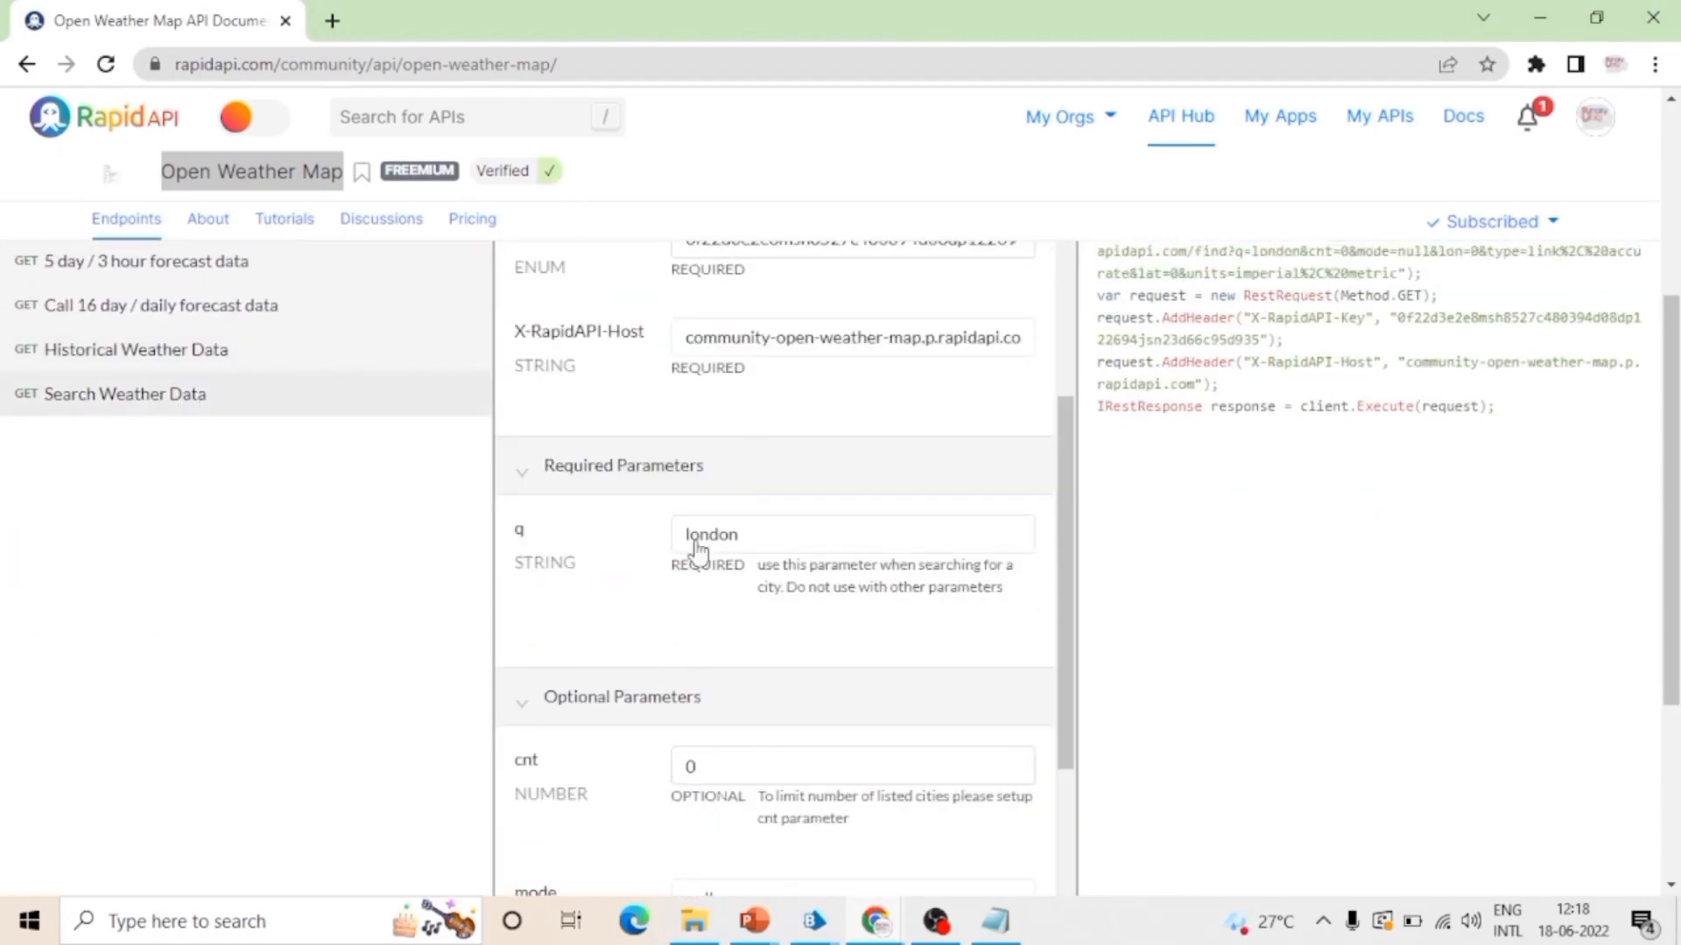
Step: Examine the header and query parameters of the Call 16 day / daily forecast data and Current Weather Data endpoints
scroll(643, 637, up, 2)
scroll(118, 446, up, 3)
click(158, 420)
click(162, 552)
scroll(733, 657, down, 1)
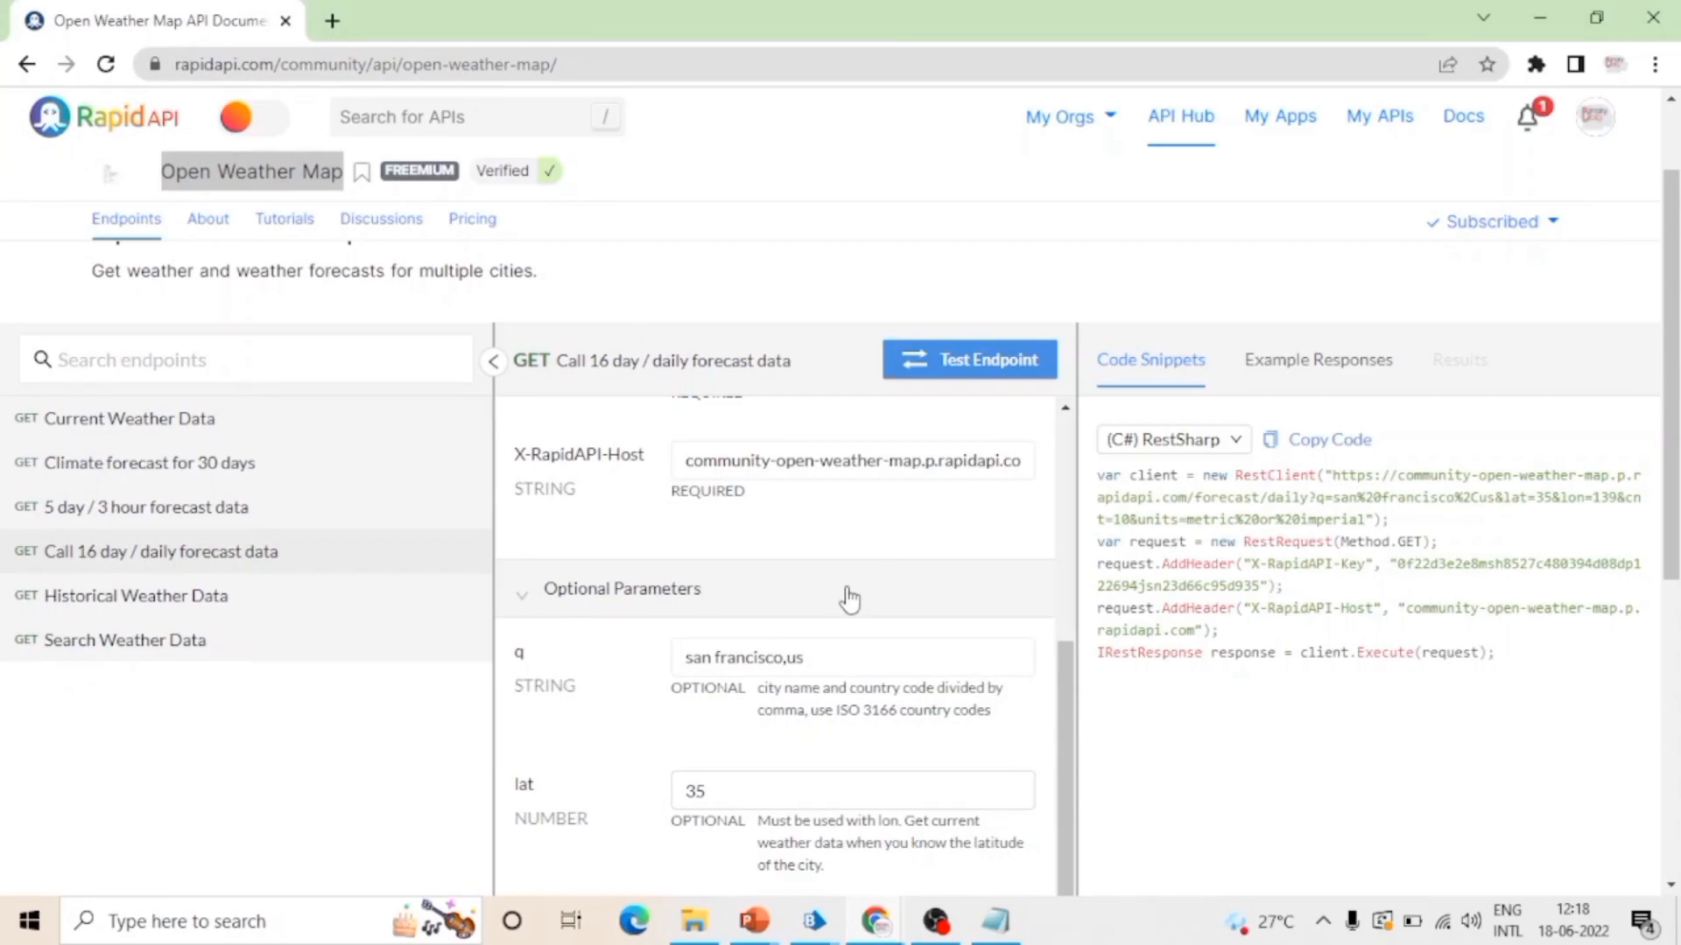
scroll(850, 596, down, 3)
scroll(848, 589, up, 4)
click(153, 429)
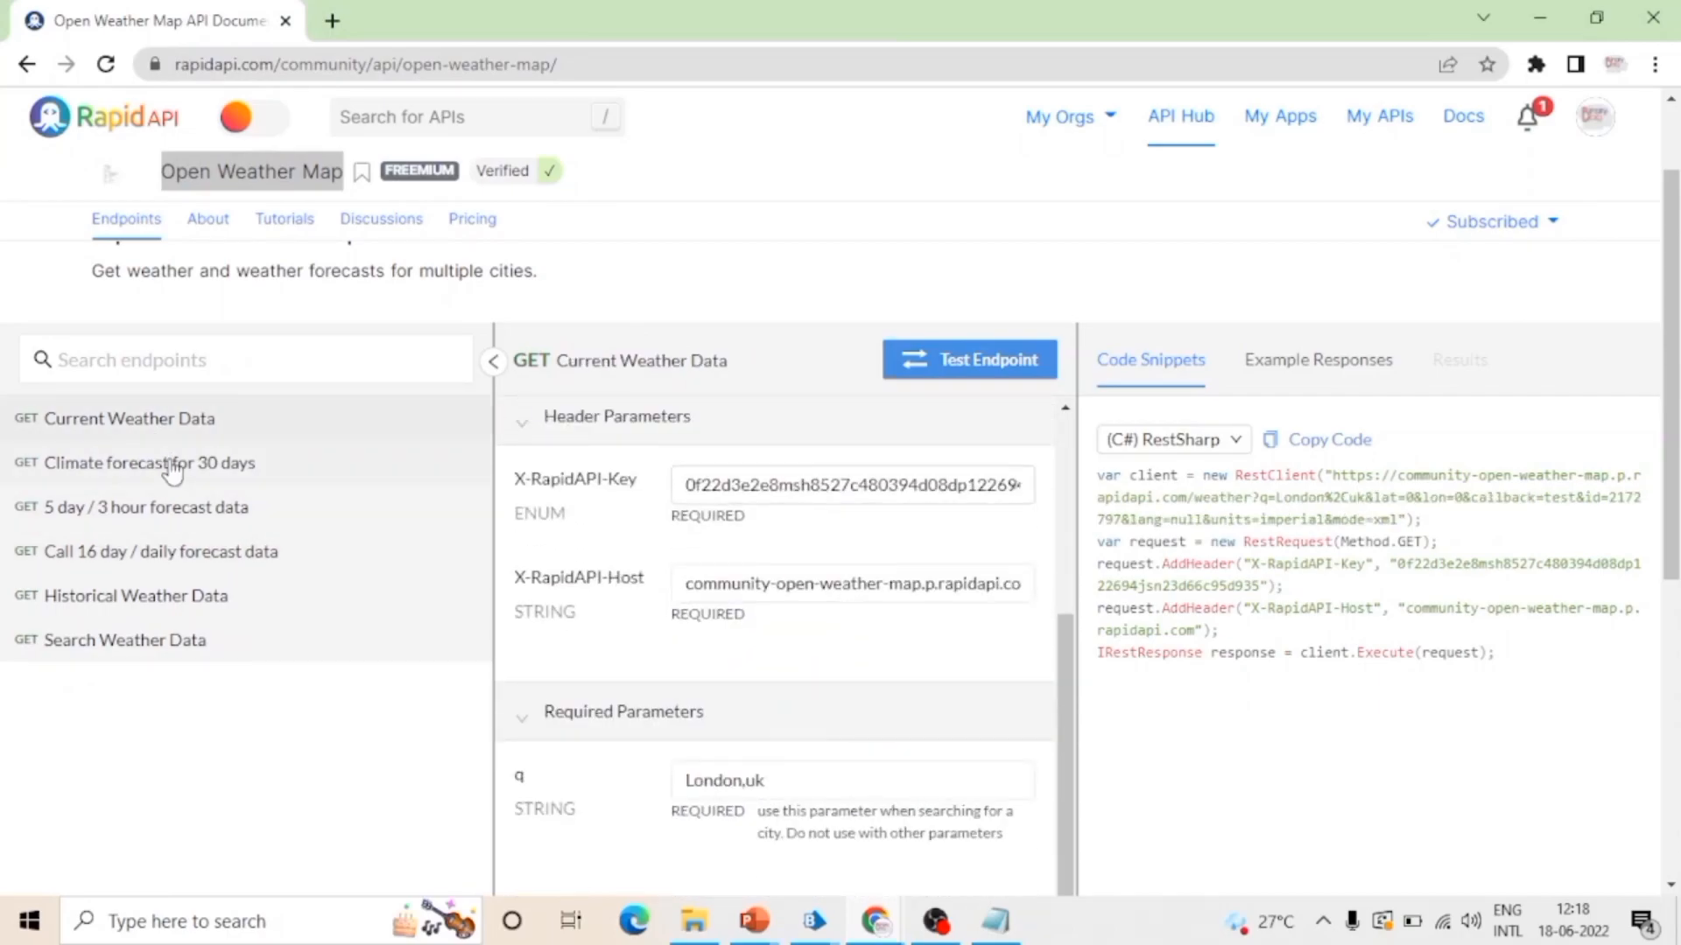
Step: Examine the header parameters and RestSharp code snippet of the Climate forecast for 30 days endpoint
click(172, 467)
scroll(758, 697, down, 1)
scroll(692, 700, down, 2)
scroll(833, 697, up, 4)
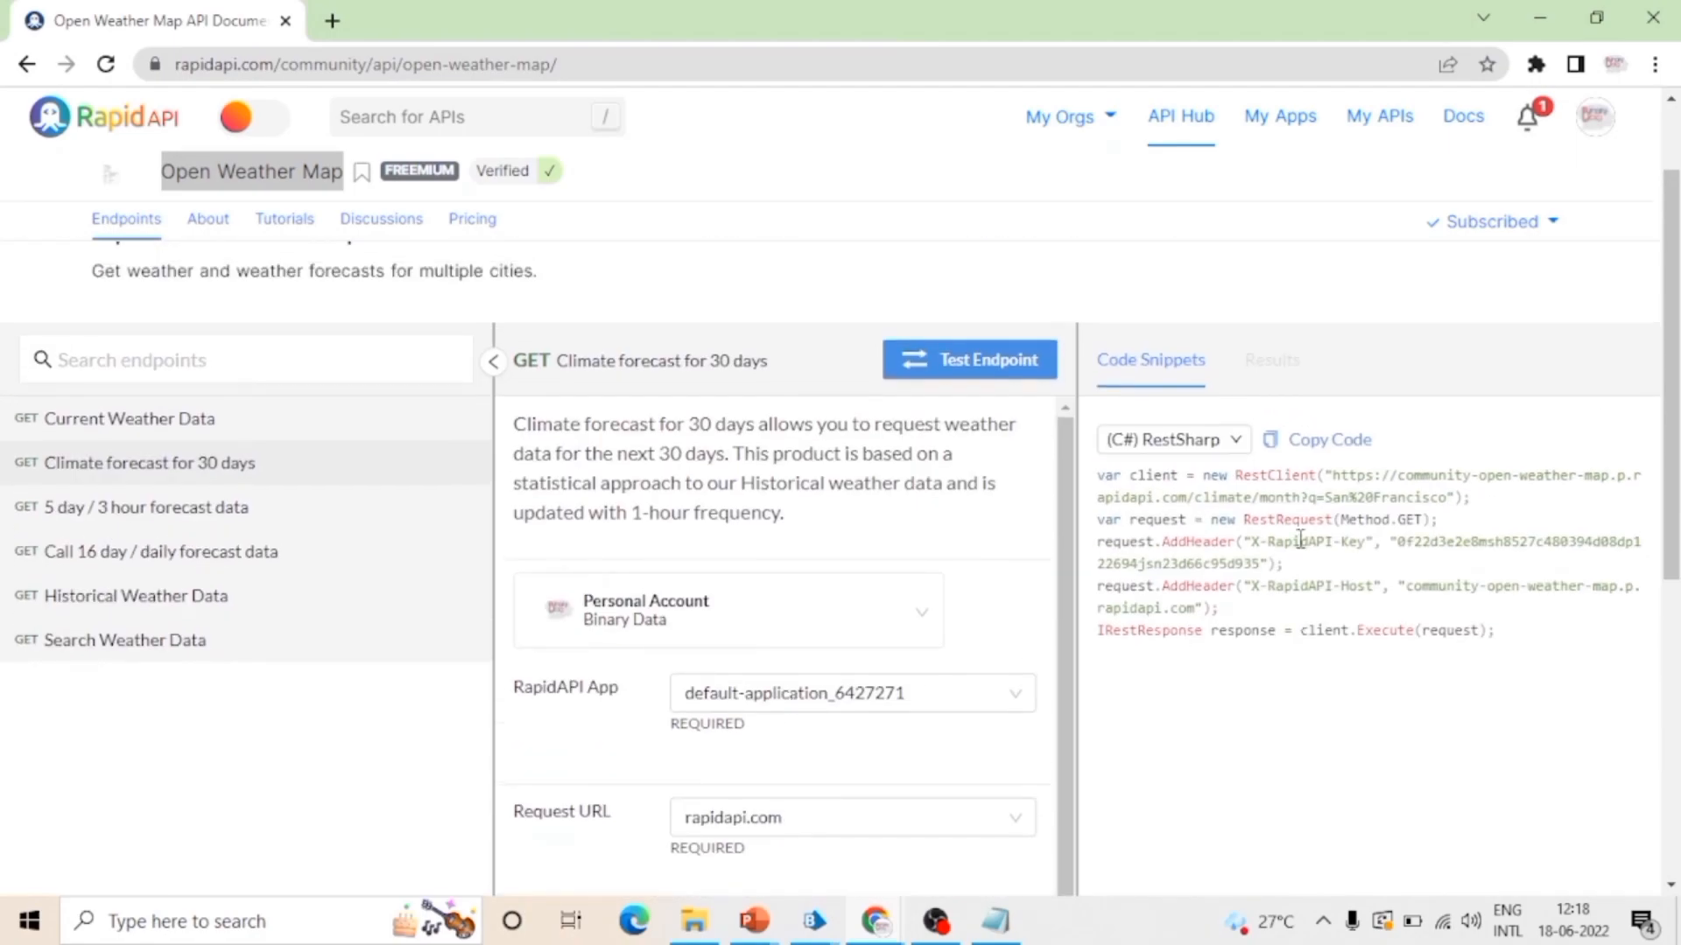
scroll(714, 798, down, 5)
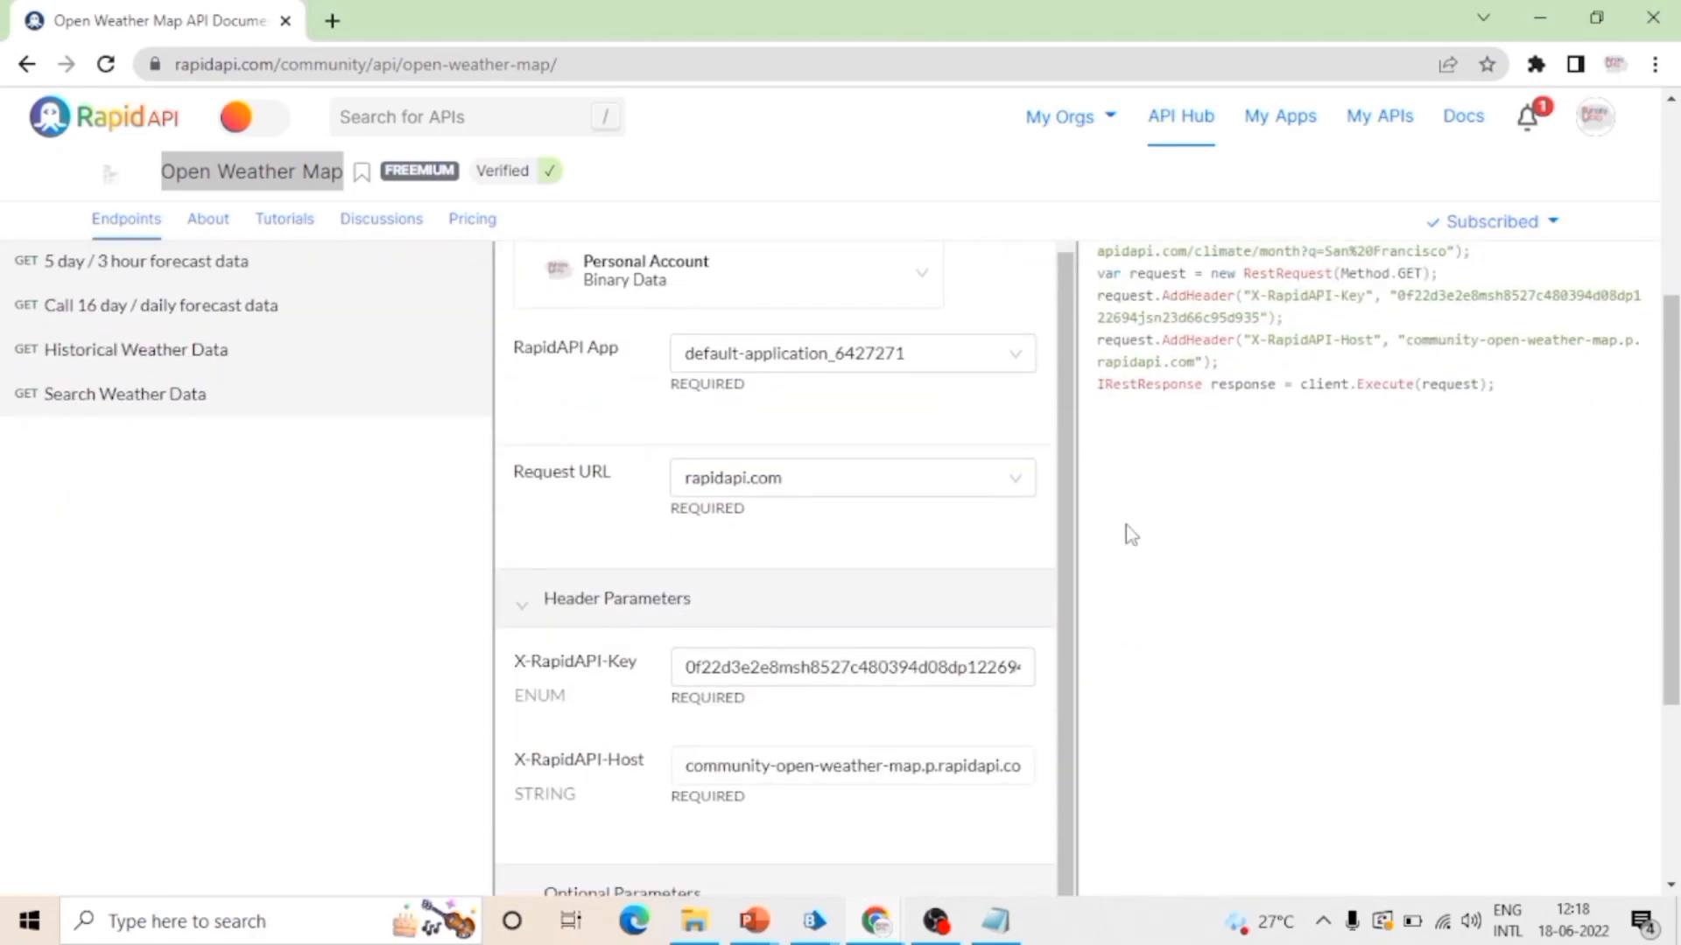
scroll(1131, 535, up, 1)
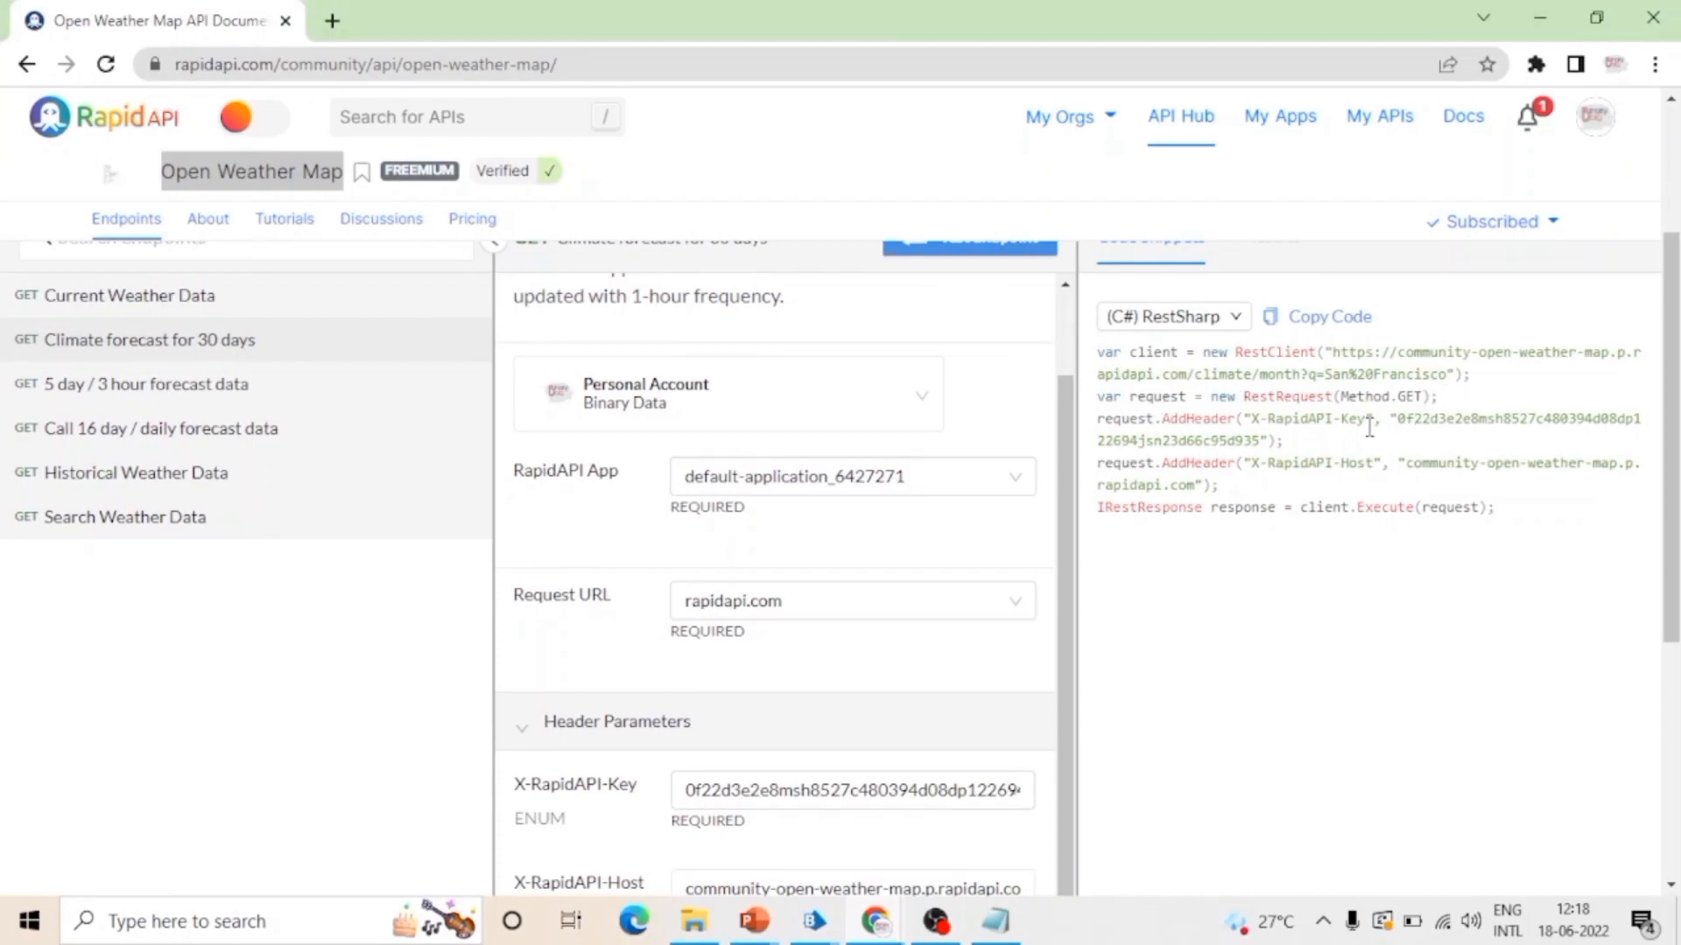
scroll(1370, 427, down, 1)
scroll(1365, 425, up, 2)
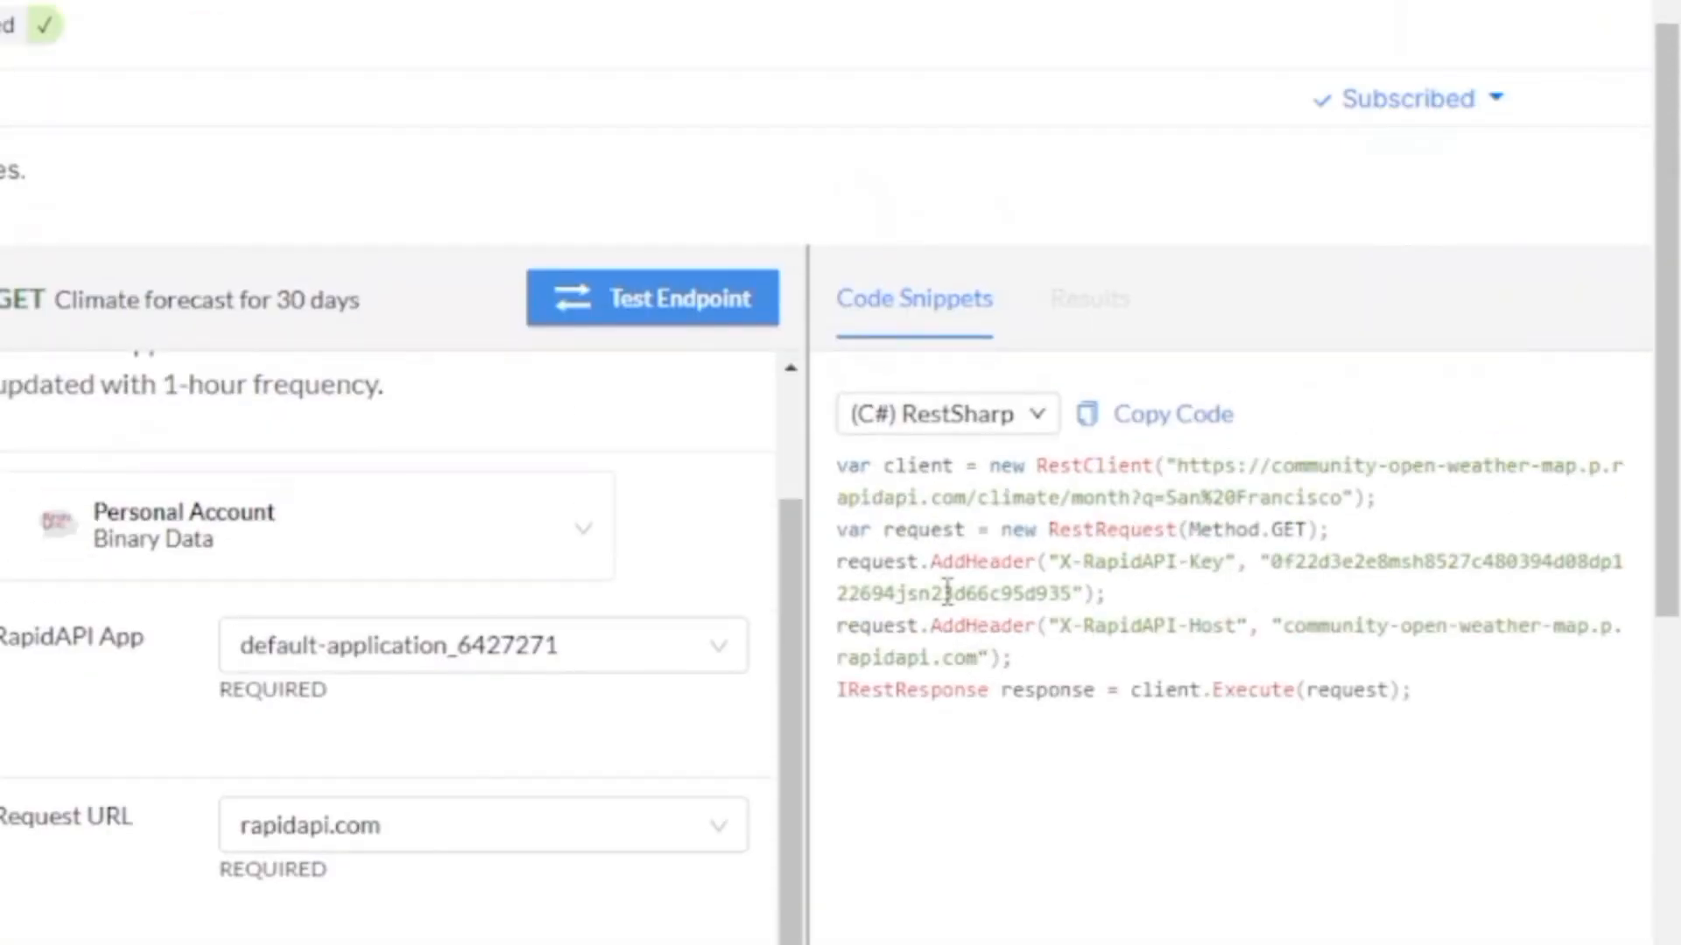
Step: Copy the X-RapidAPI-Key header name from RapidAPI and add it as a common header name in the Blue Prism definition
mouse_move(1059, 562)
mouse_down()
mouse_move(1227, 571)
mouse_move(1059, 569)
mouse_up()
key(ctrl+c)
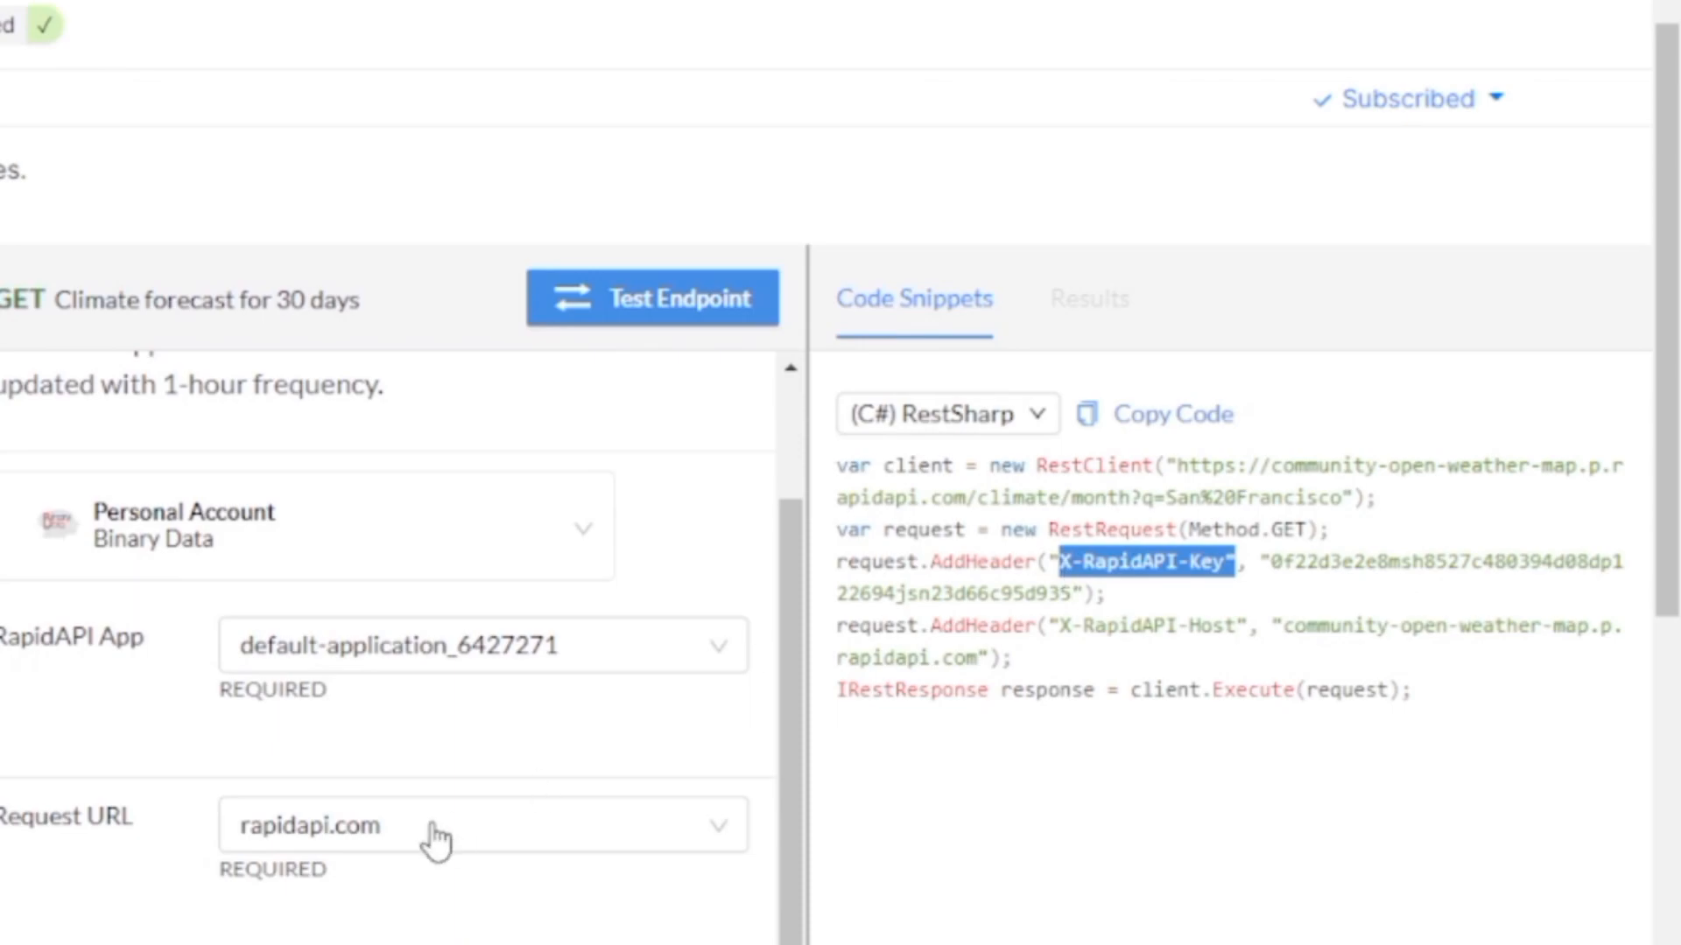
scroll(435, 841, down, 2)
drag(61, 744, 132, 742)
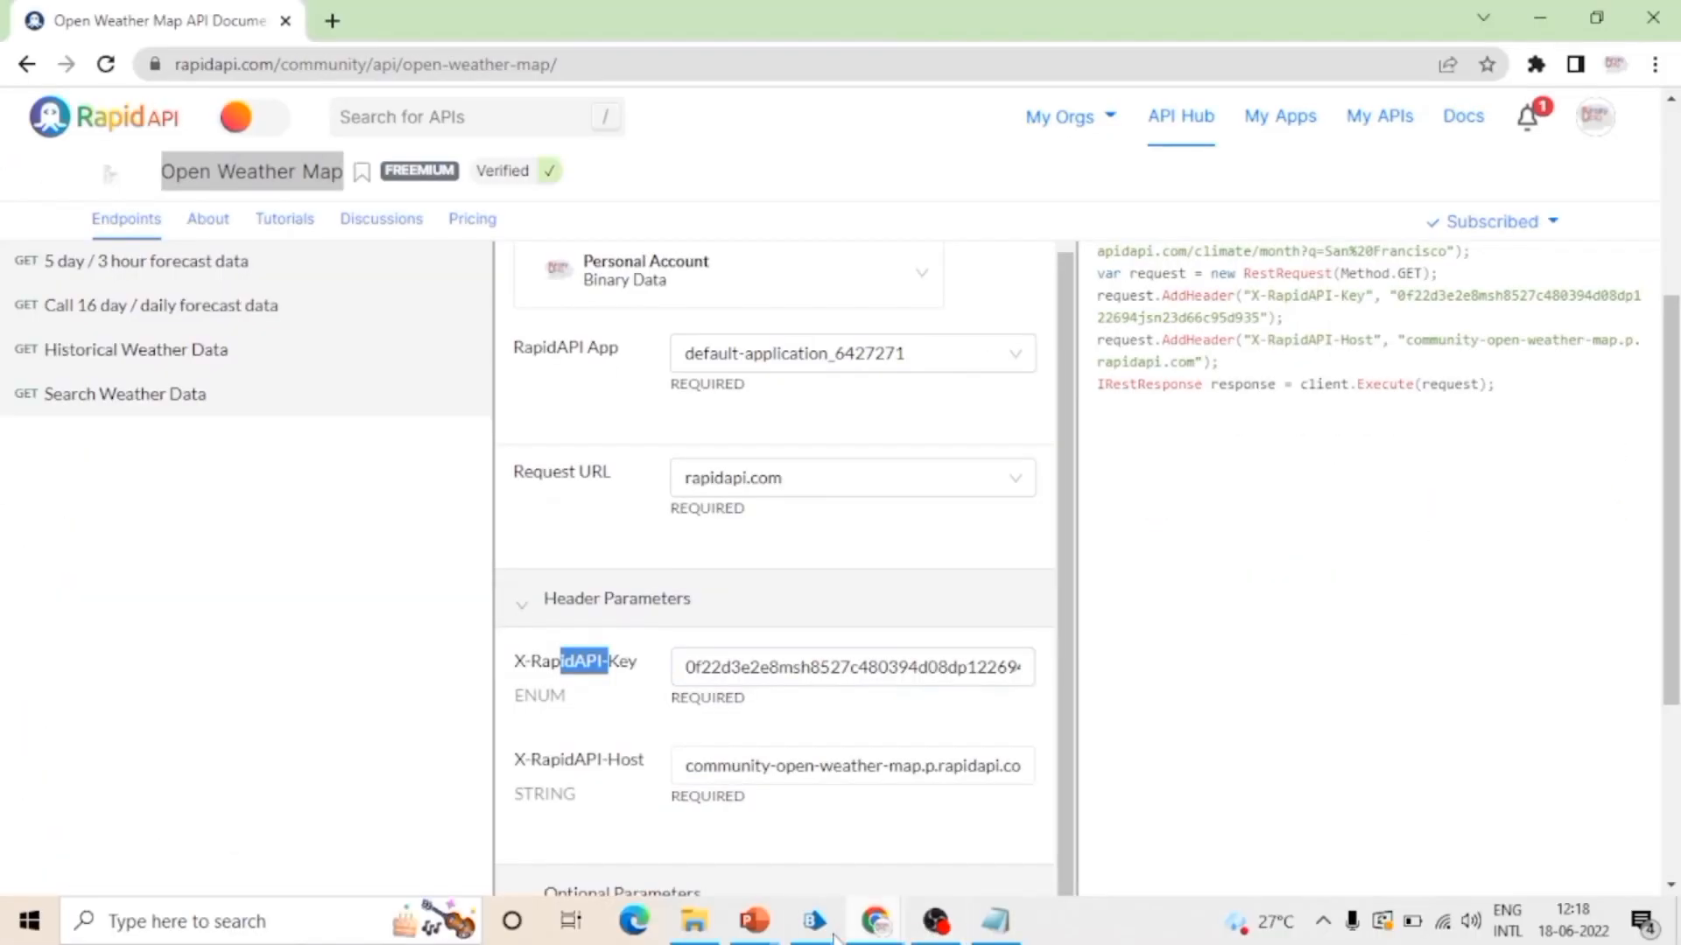
mouse_move(818, 926)
click(950, 832)
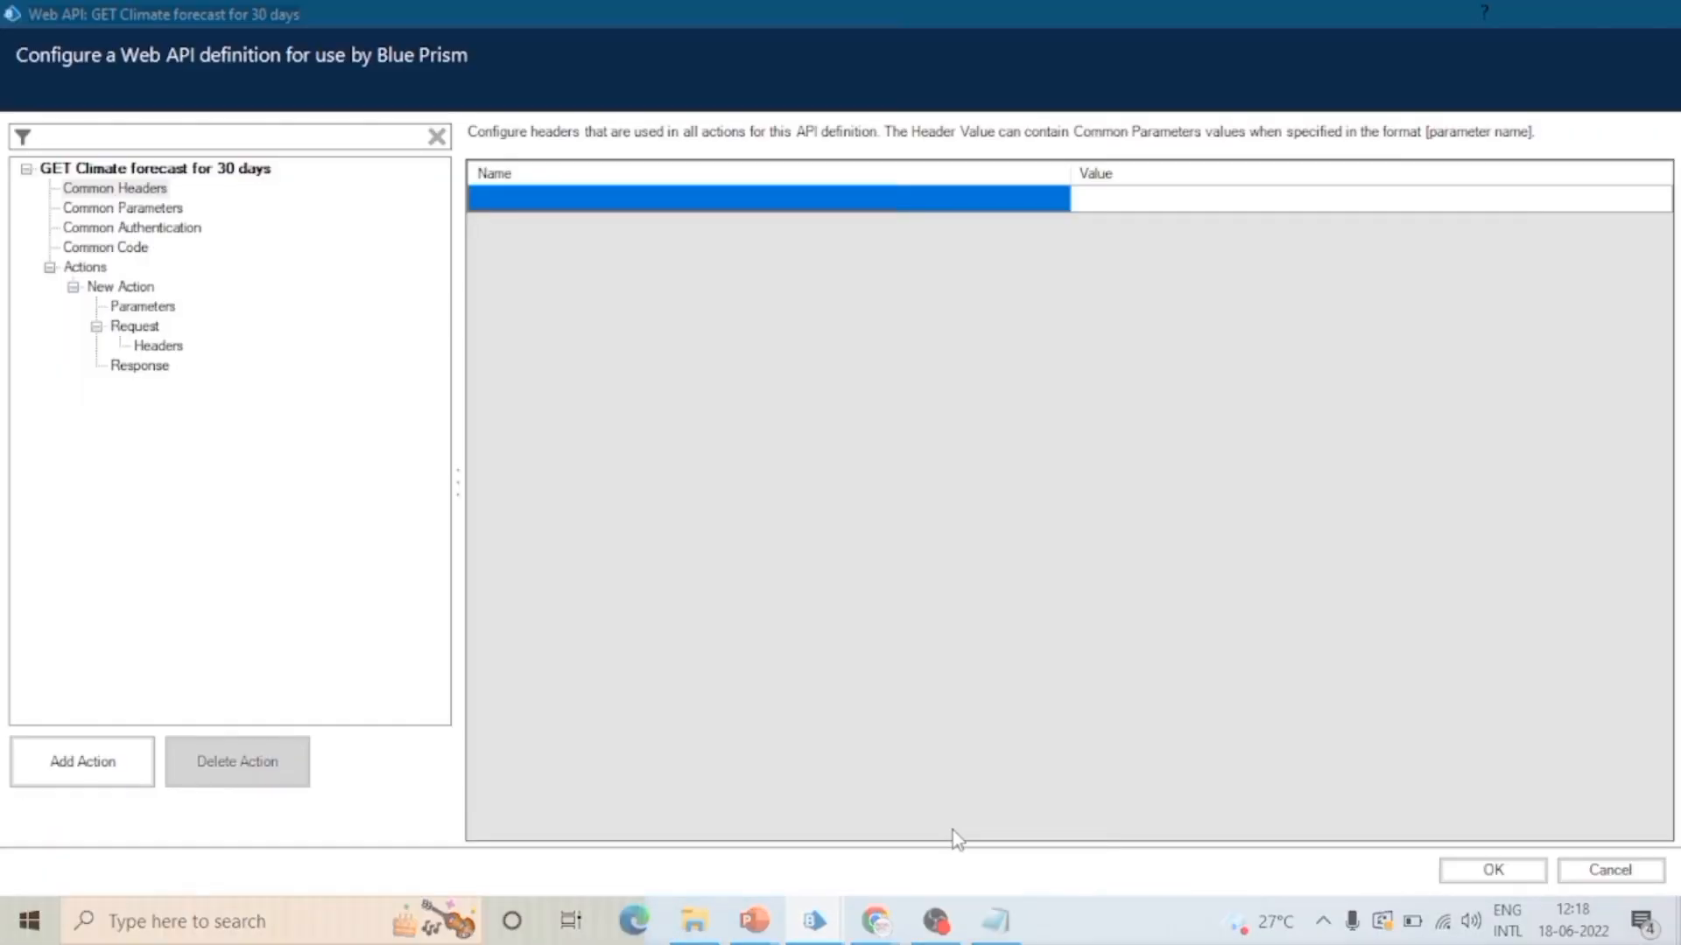
click(525, 197)
key(ctrl+v)
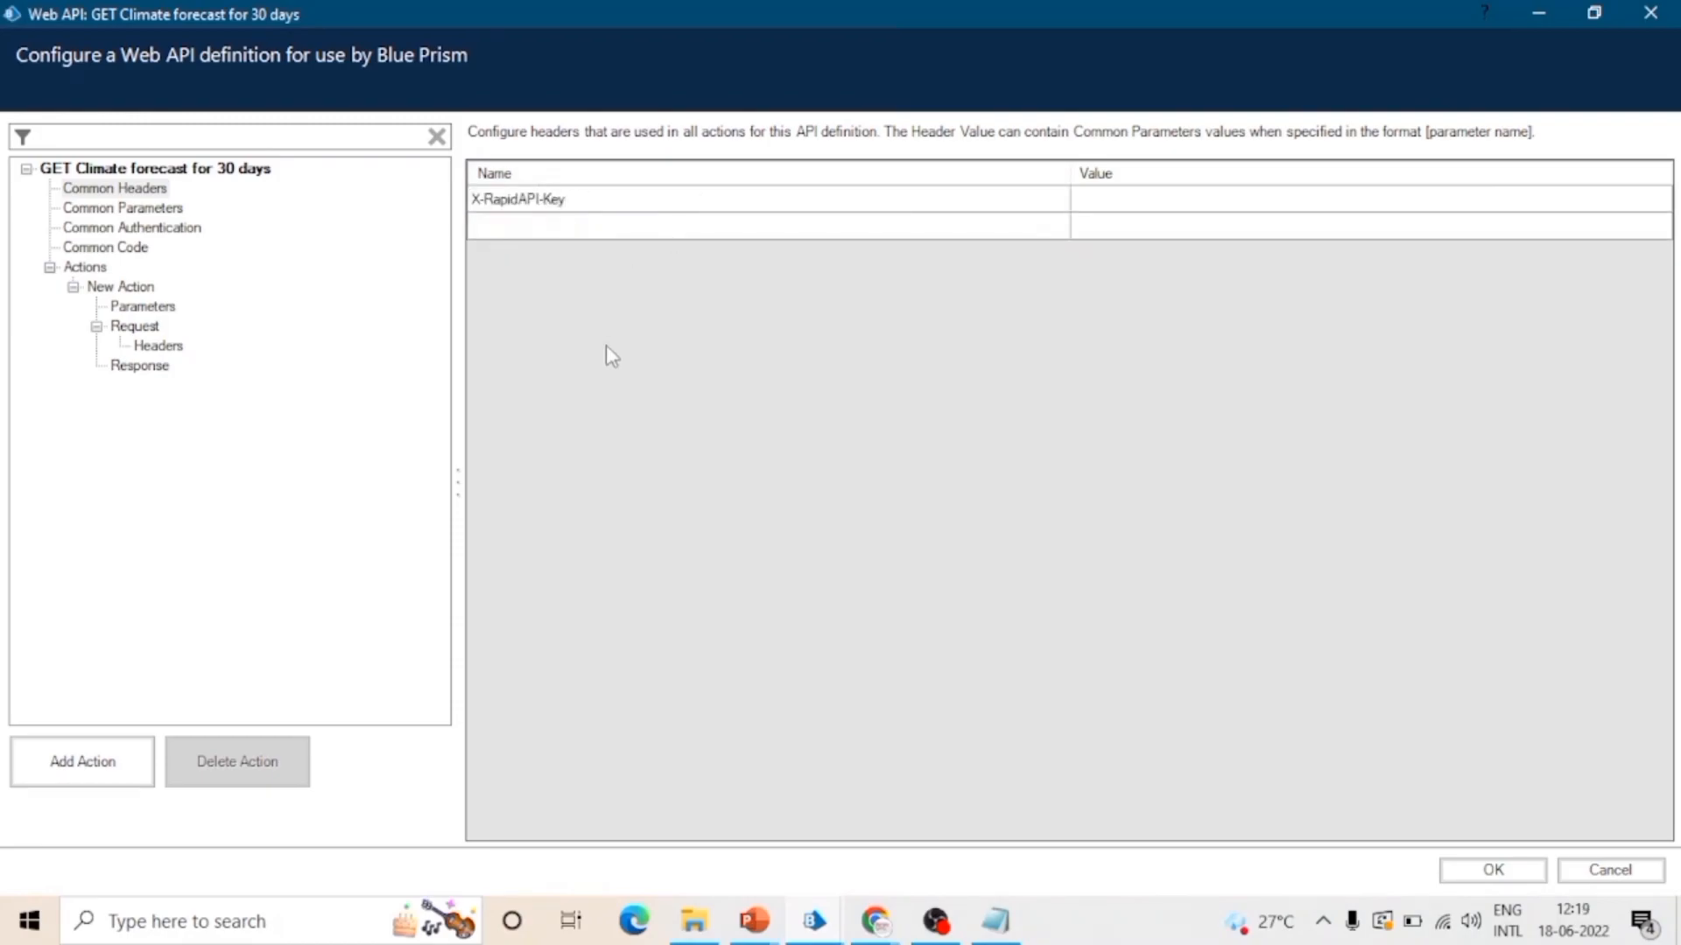
Step: Copy the API key from the RestSharp snippet in Chrome and paste it as the X-RapidAPI-Key header's value in Blue Prism
key(alt+Tab)
key(Tab)
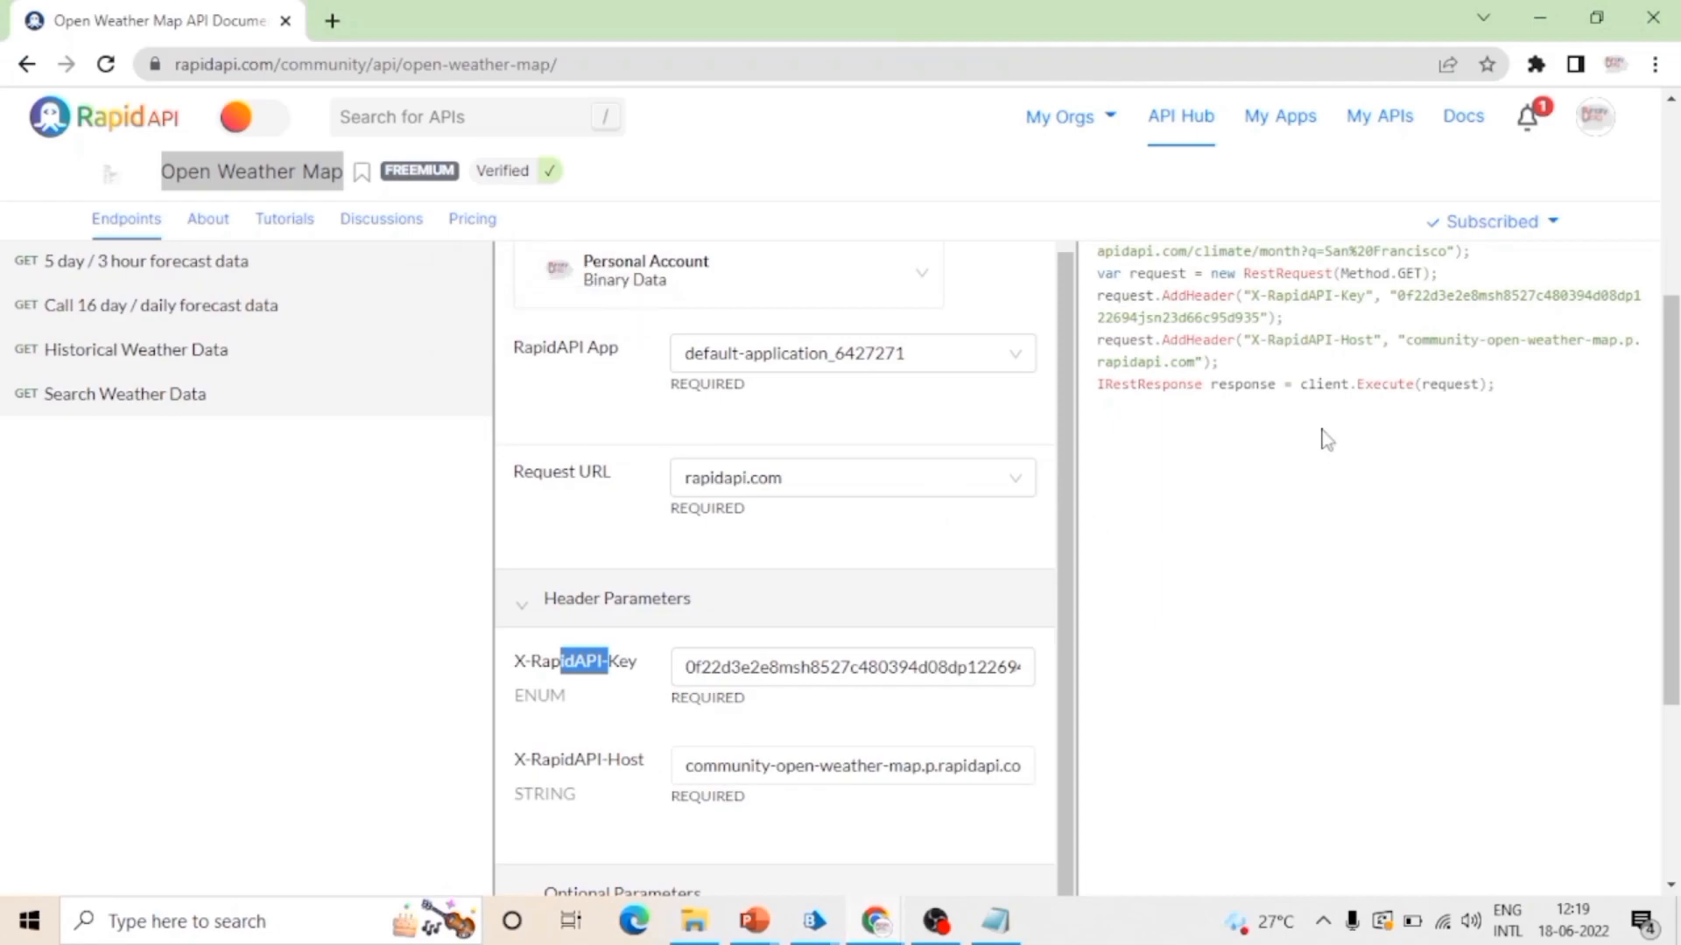
drag(1400, 300, 1257, 322)
key(alt+Tab)
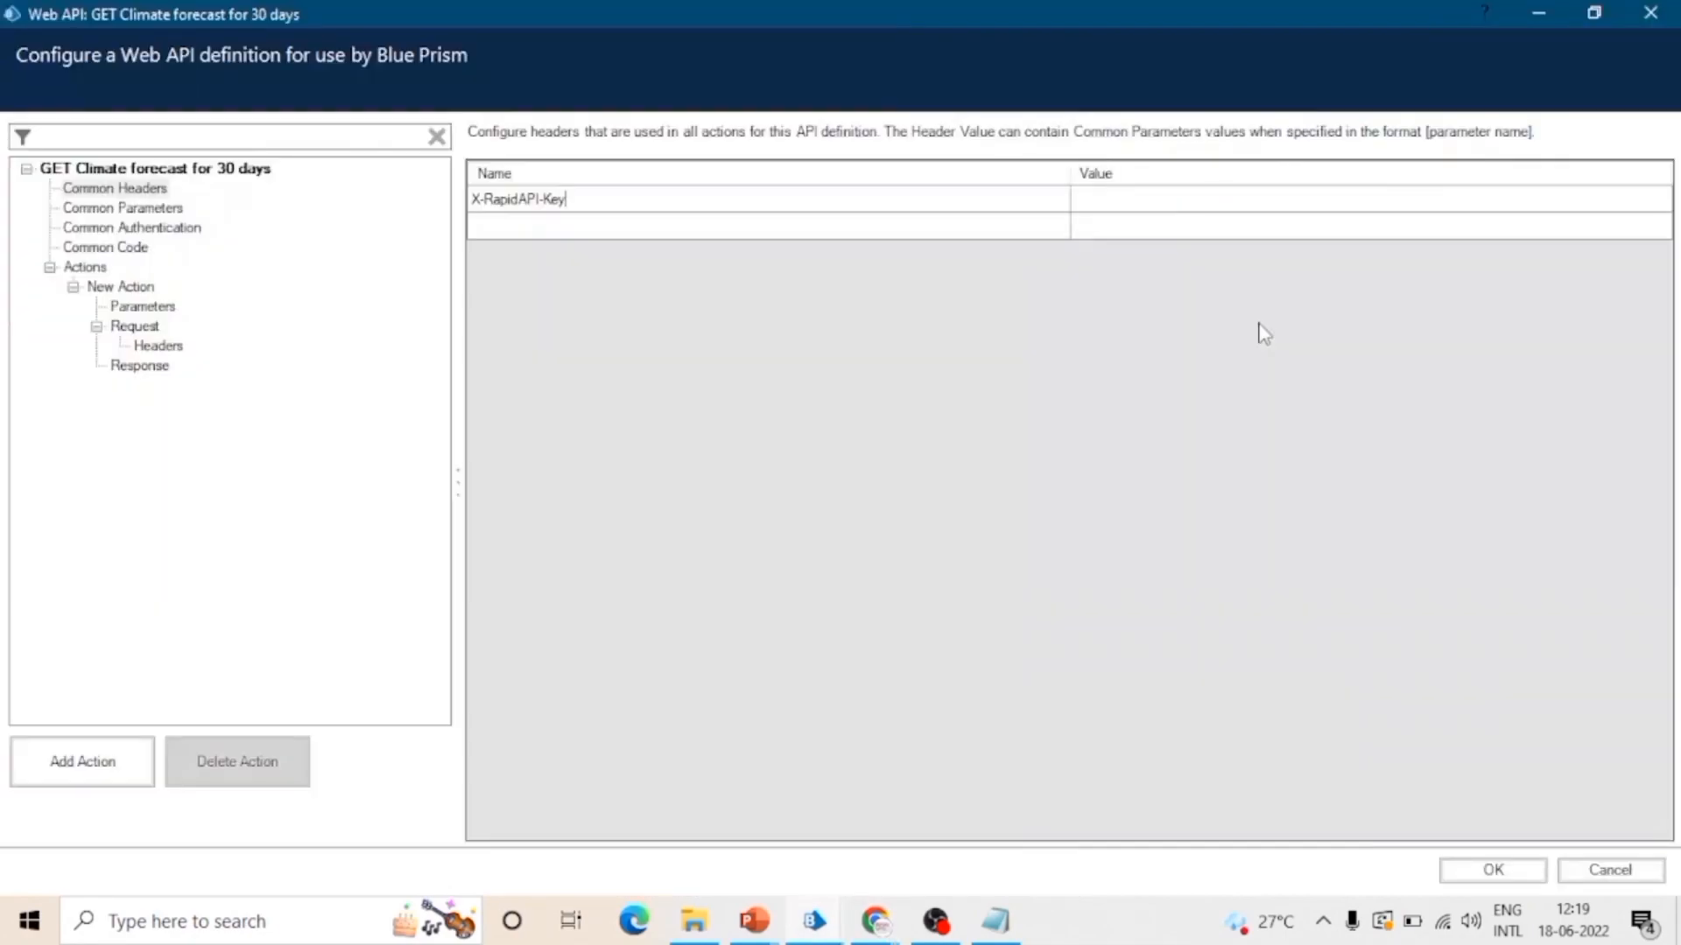
click(1104, 201)
click(1106, 204)
key(ctrl+v)
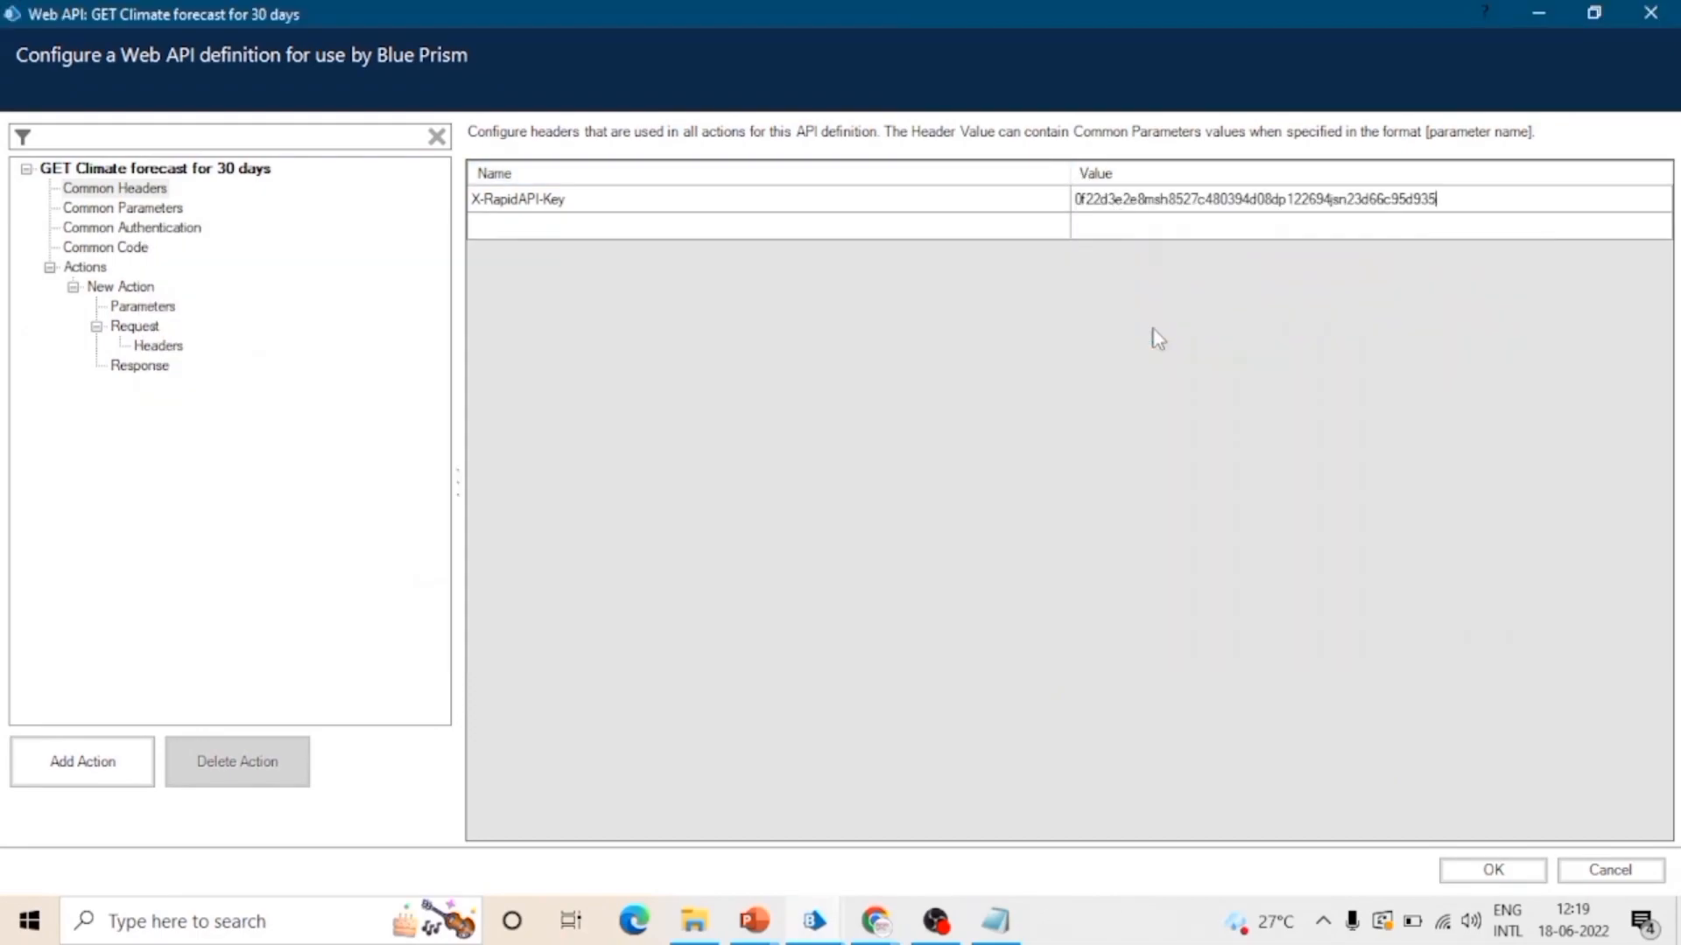
Step: Copy the X-RapidAPI-Host header name from the Chrome snippet and add it as a second common header in Blue Prism
key(alt+Tab)
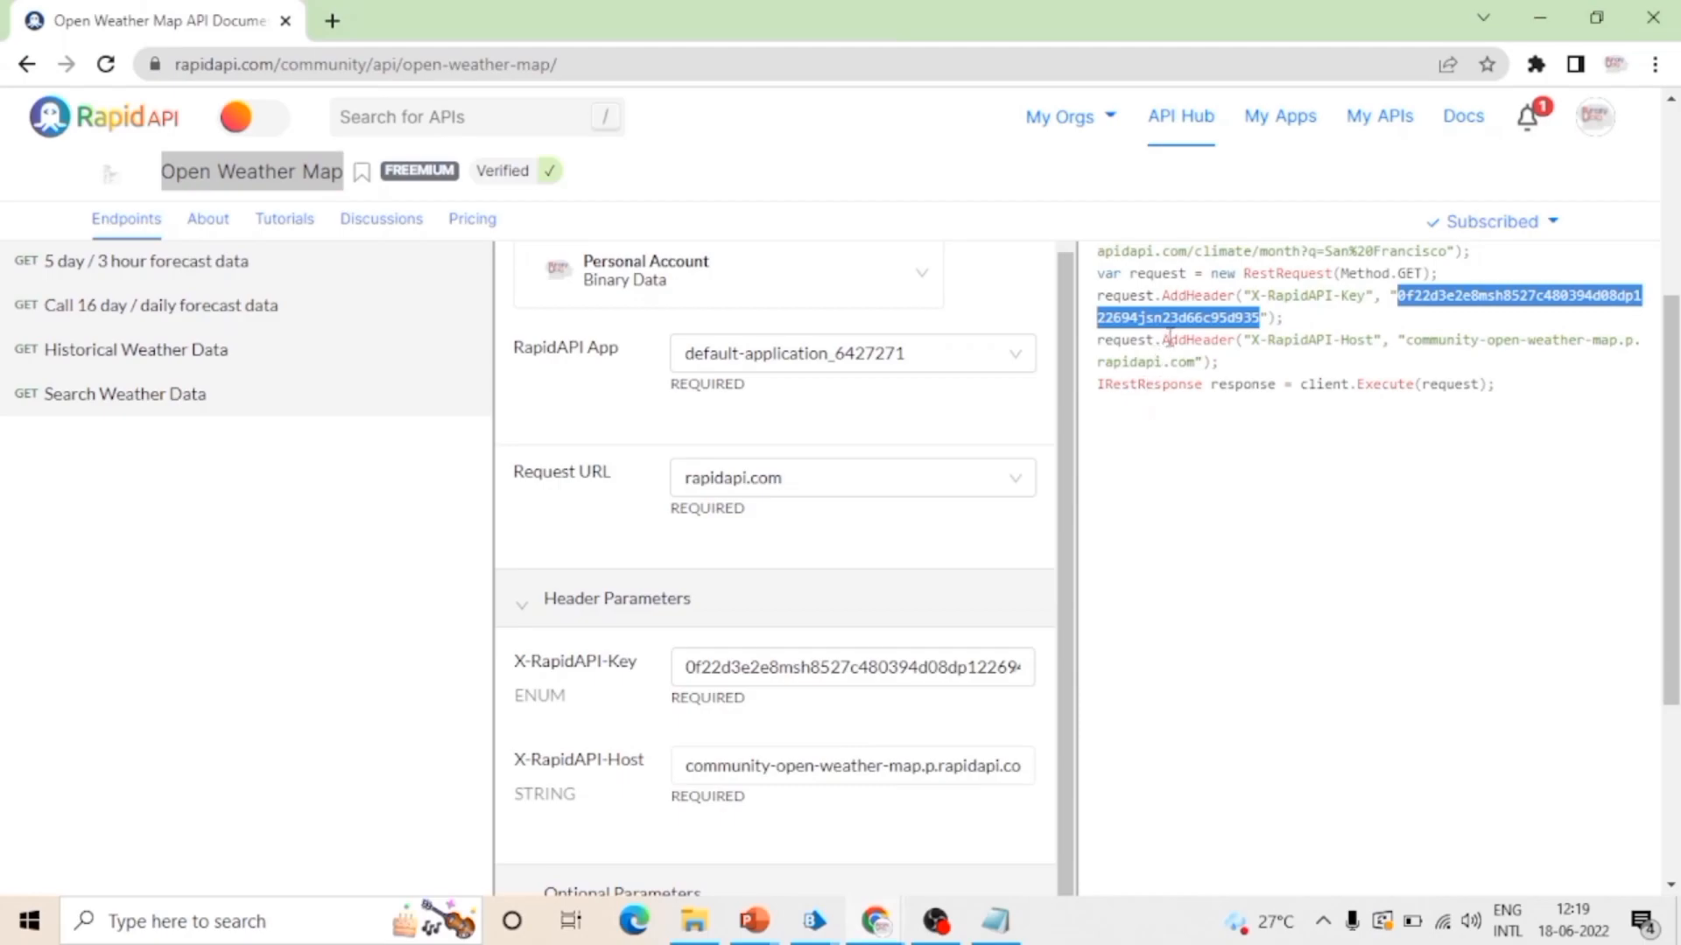
drag(1254, 346, 1306, 351)
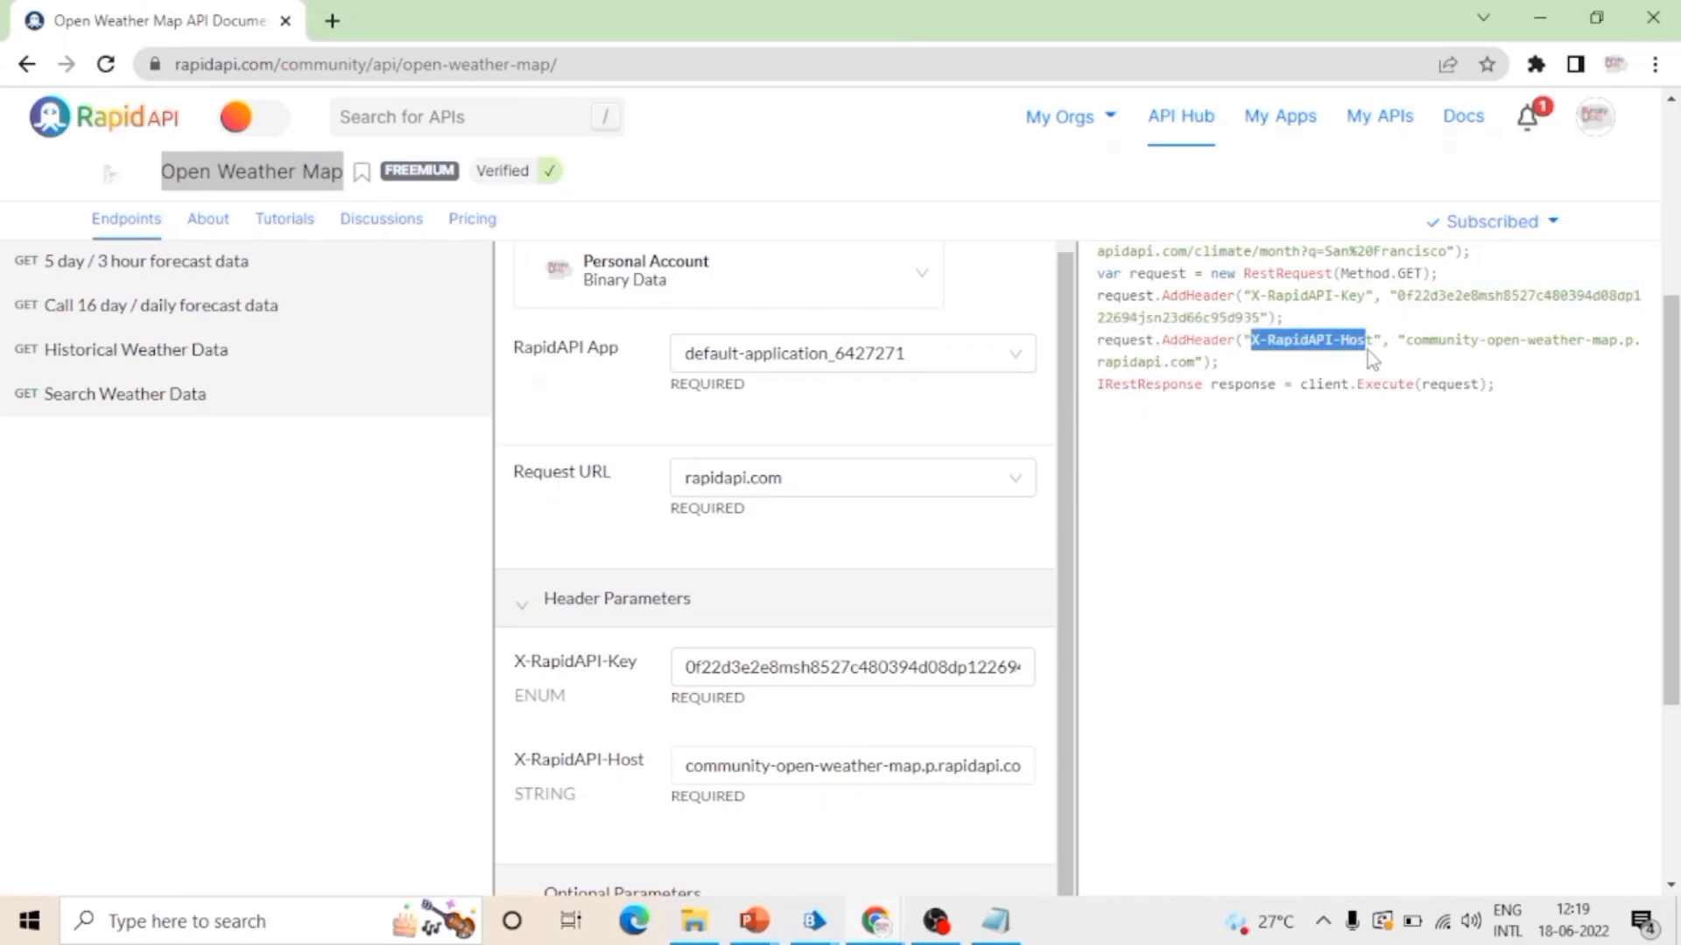
key(alt+Tab)
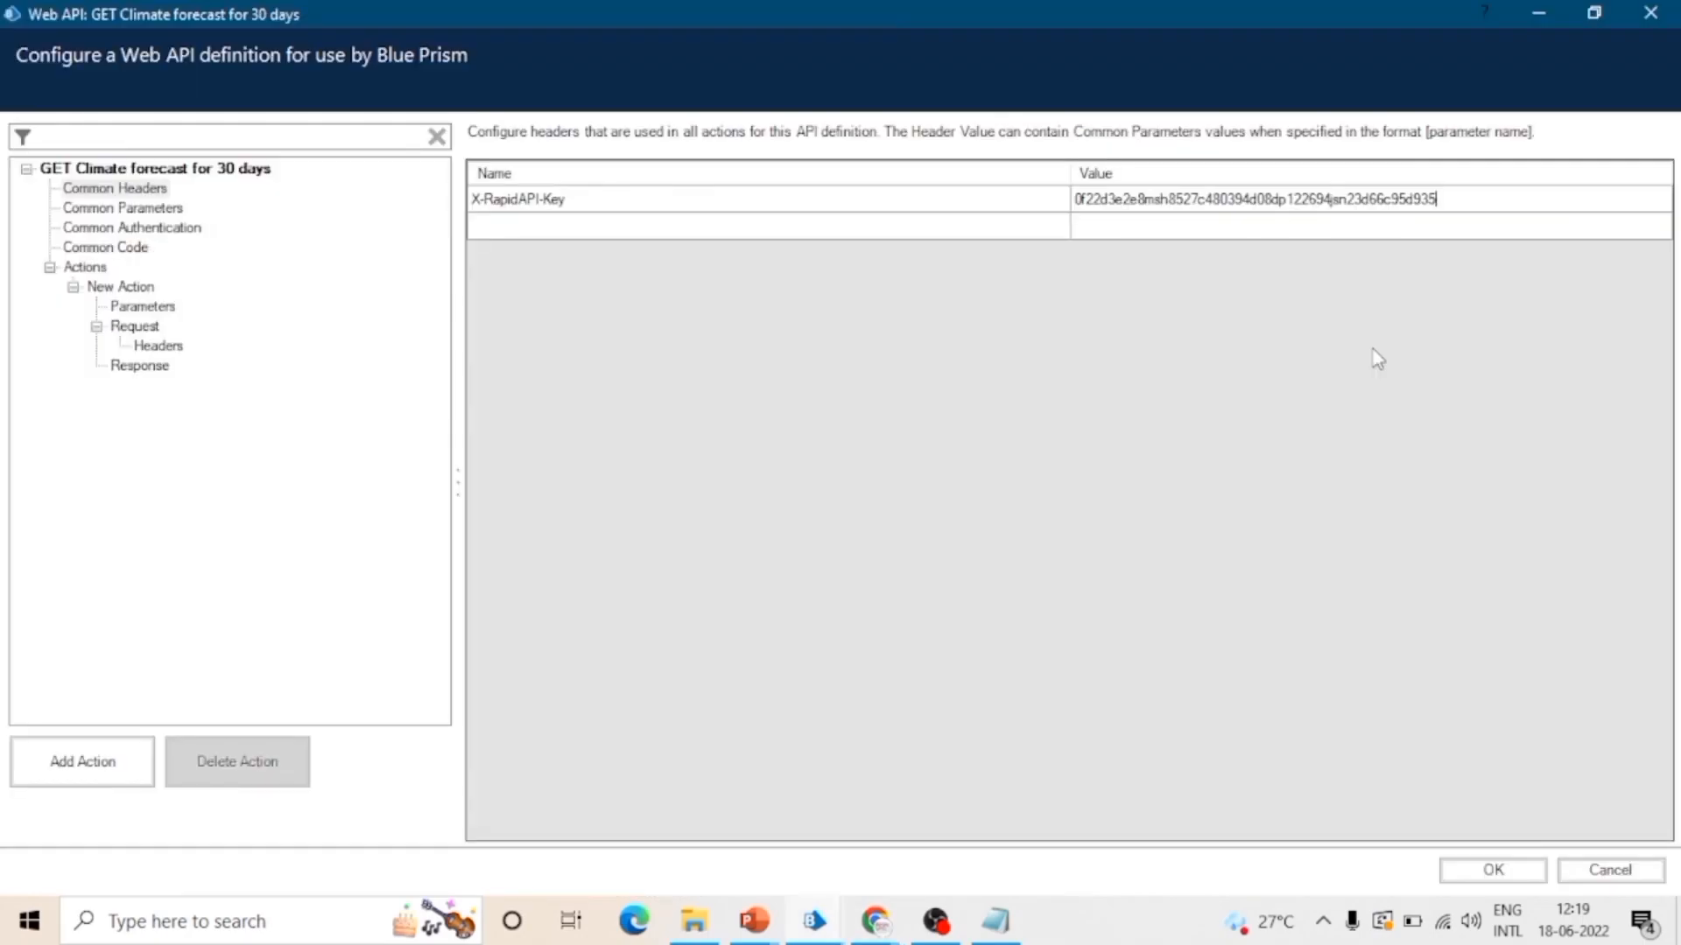
click(698, 227)
click(701, 229)
text(X-RapidAPI-Host)
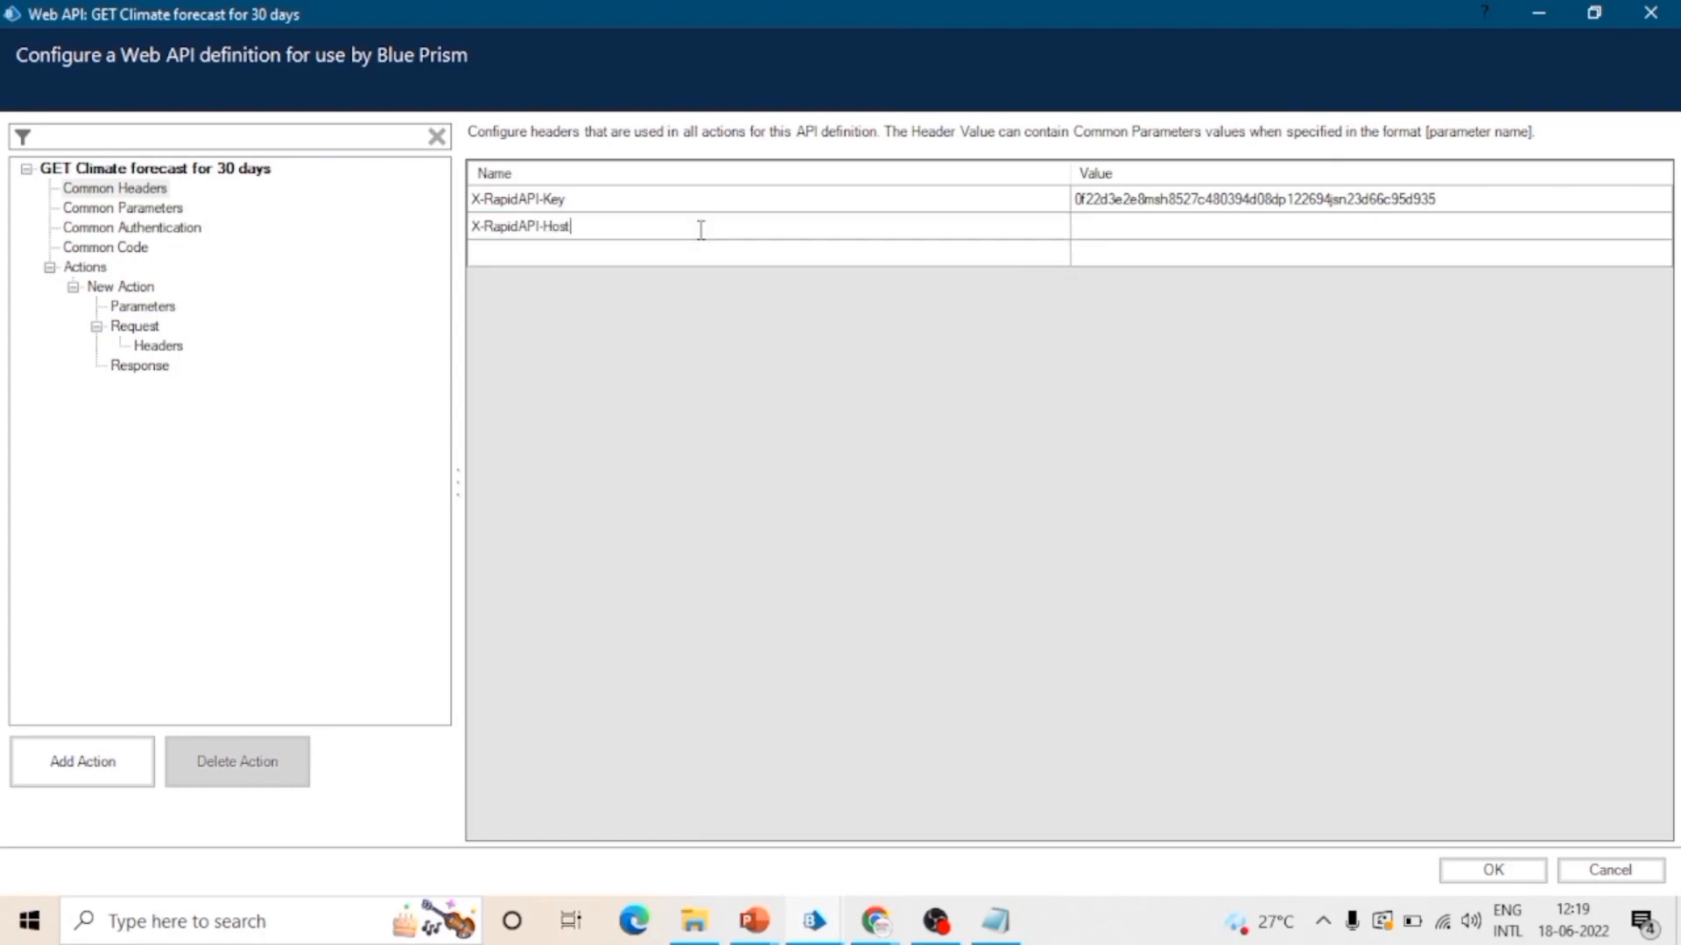
Step: Set the X-RapidAPI-Host header's value to community-open-weather-map.p.rapidapi.com, copied from the RestSharp snippet in Chrome
key(alt+Tab)
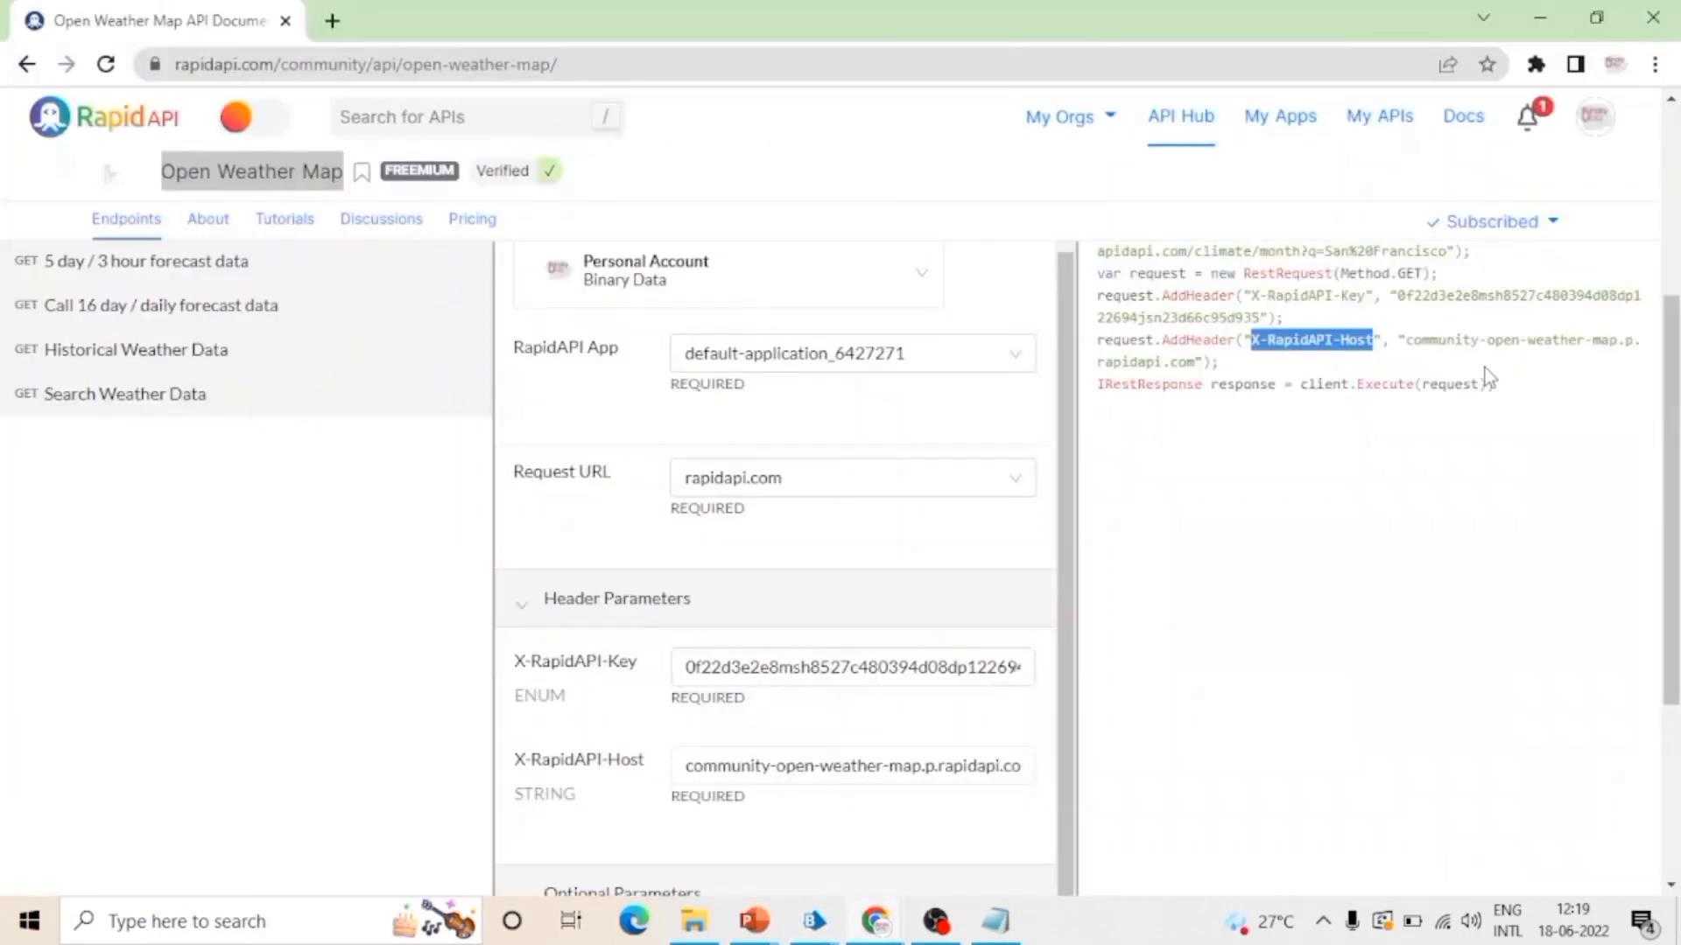
click(1412, 348)
drag(1412, 346, 1193, 364)
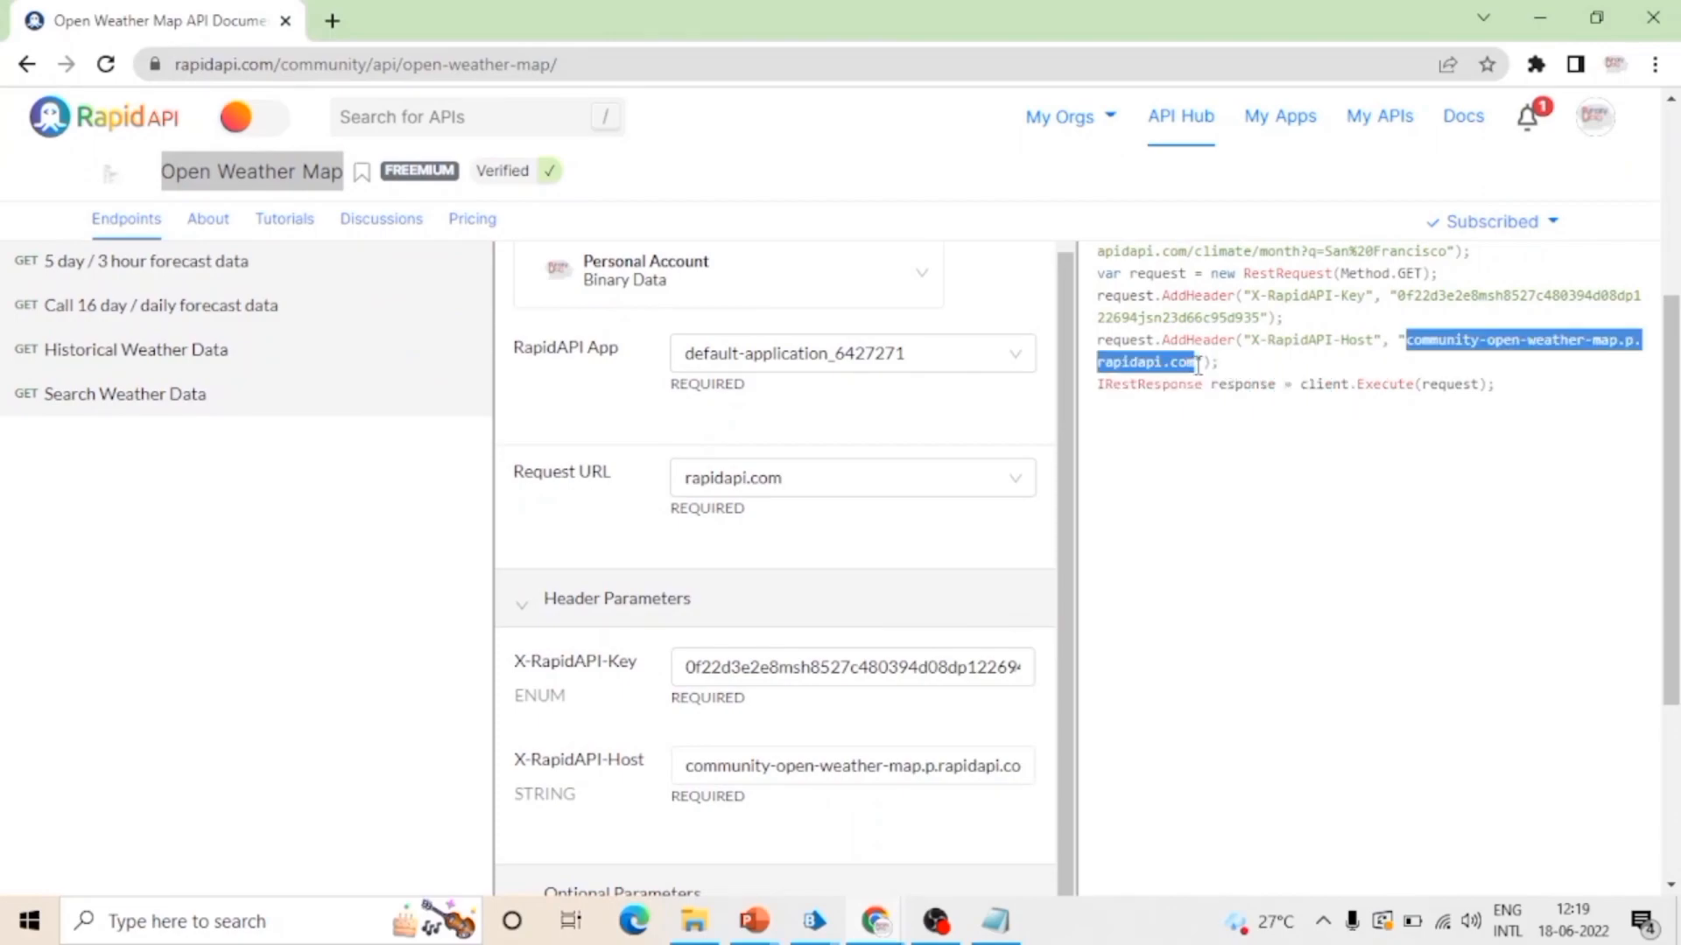
key(alt+Tab)
click(1101, 229)
click(1104, 234)
text(community-open-weather-map.p.rapidapi.com)
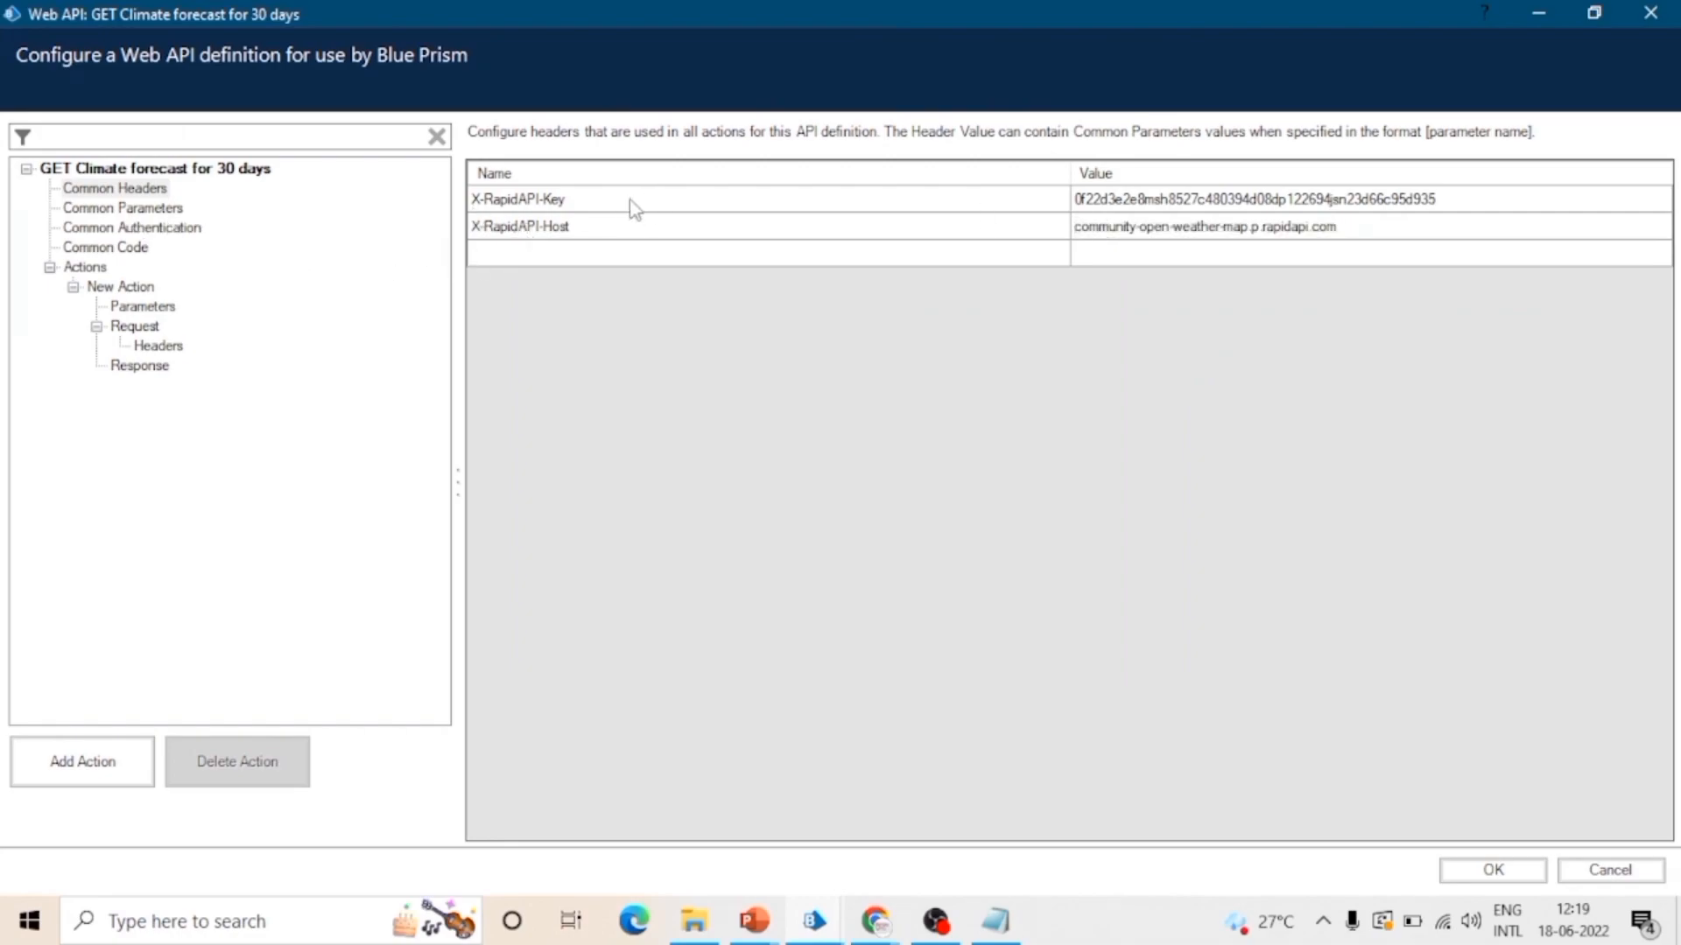
click(575, 256)
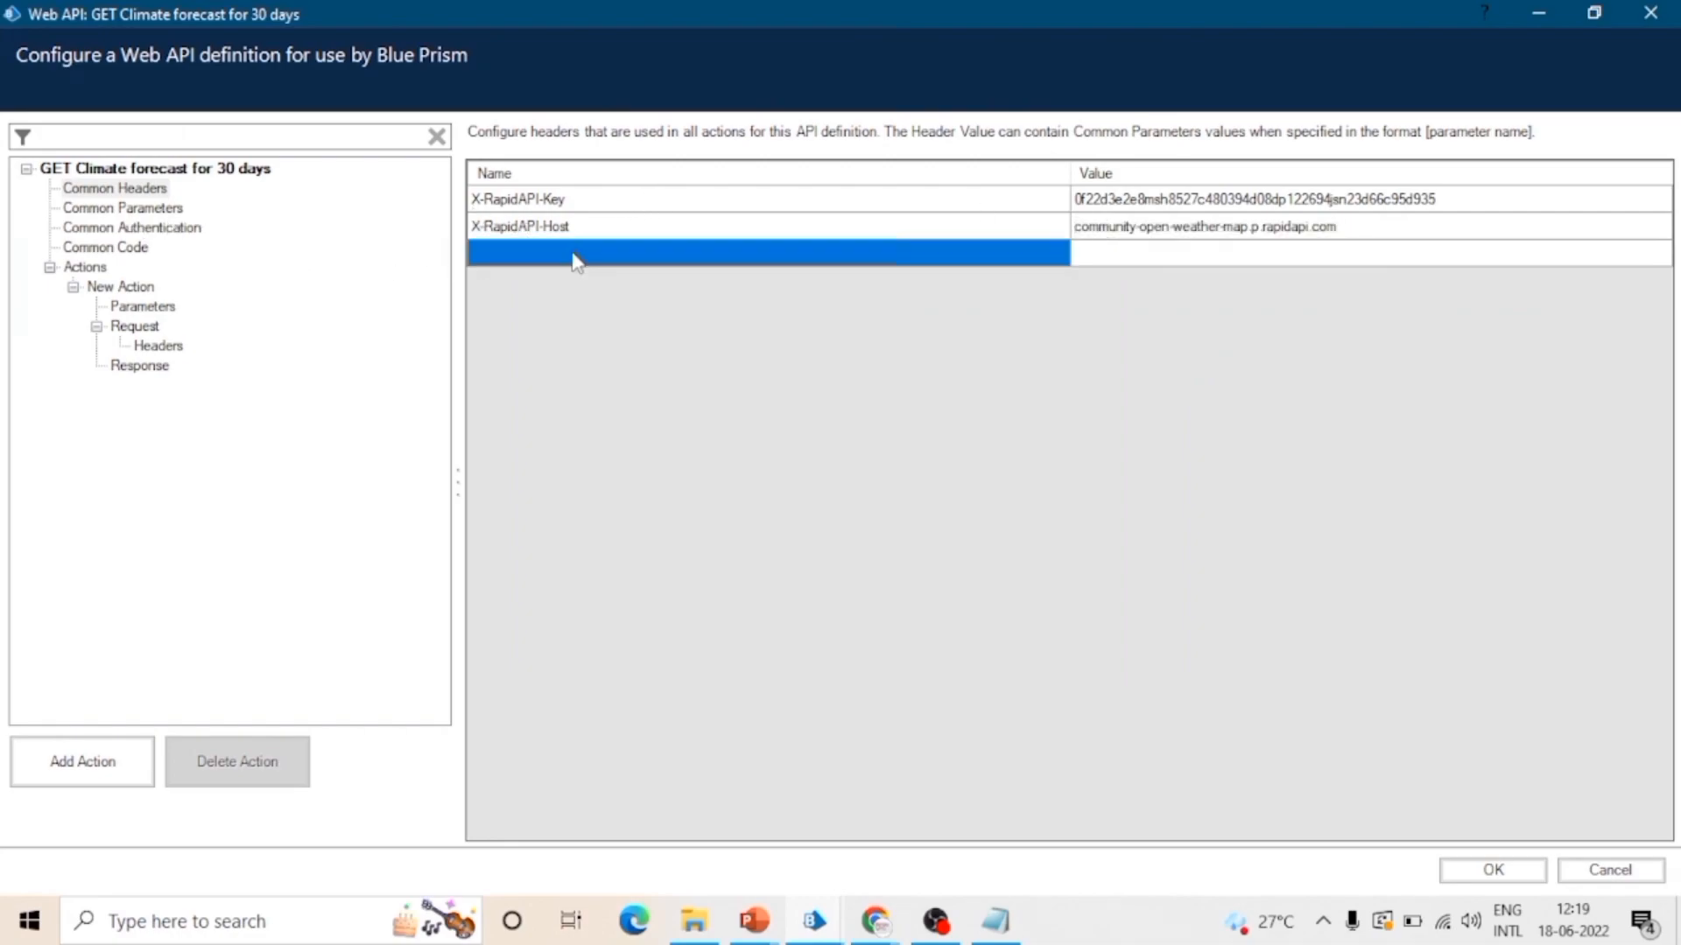
Step: Compare the definition's common parameters and headers with the 30-day forecast endpoint's header parameters and optional q parameter in Chrome
click(94, 210)
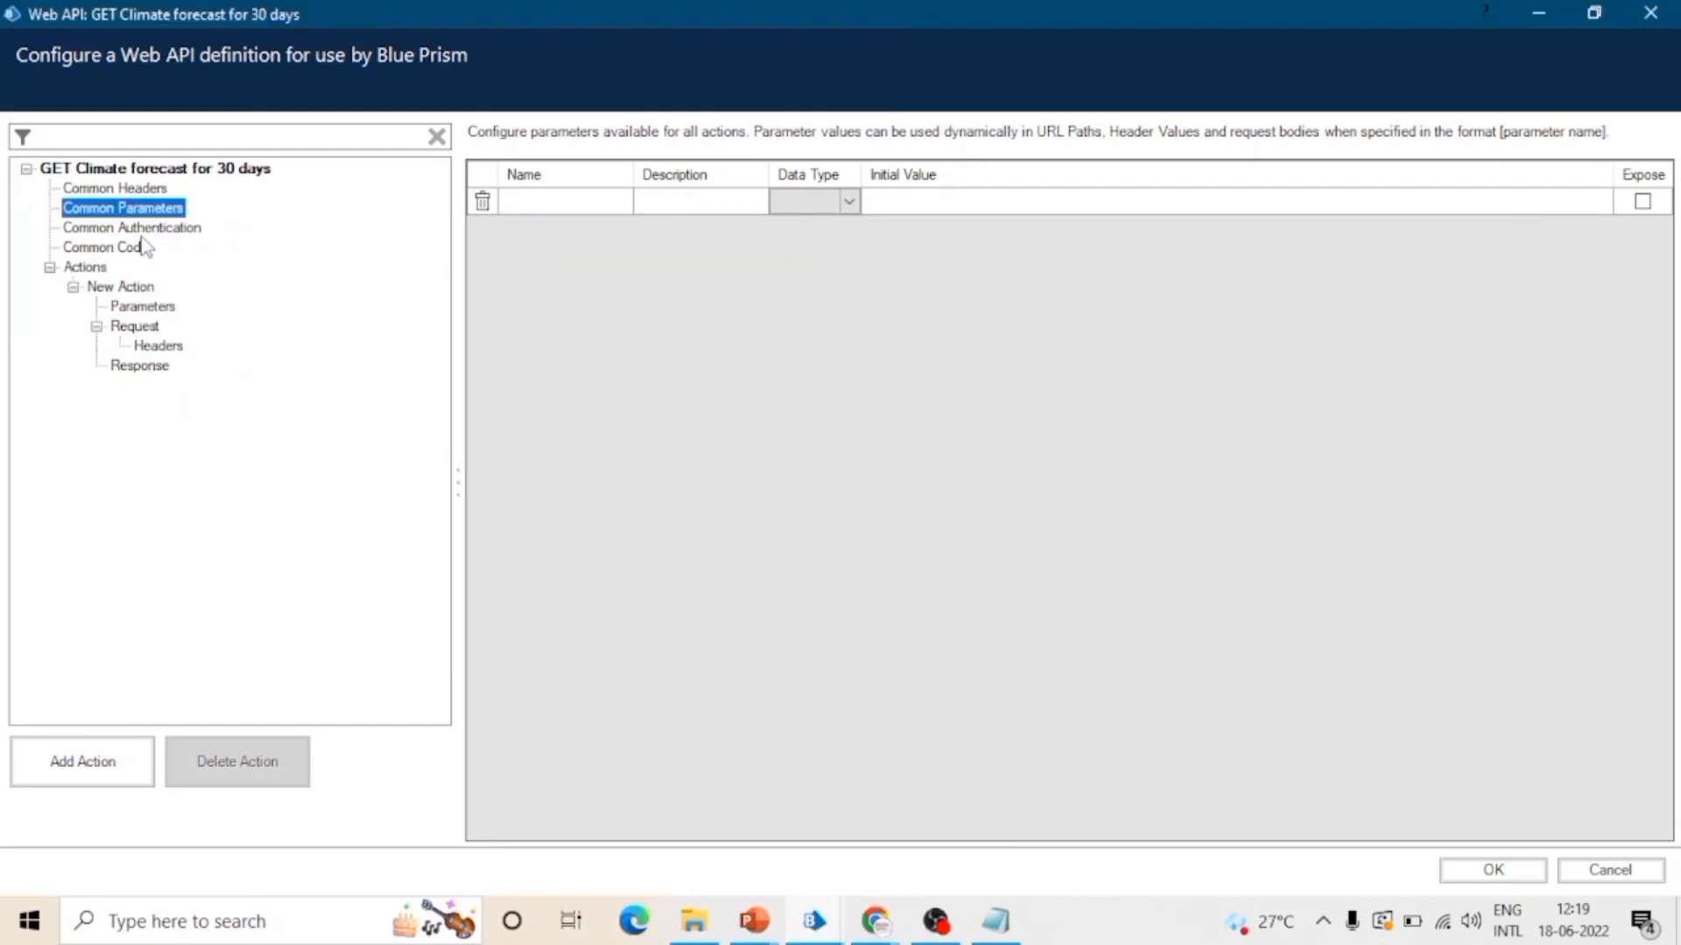
click(154, 190)
key(alt+Tab)
key(alt+Tab)
key(Tab)
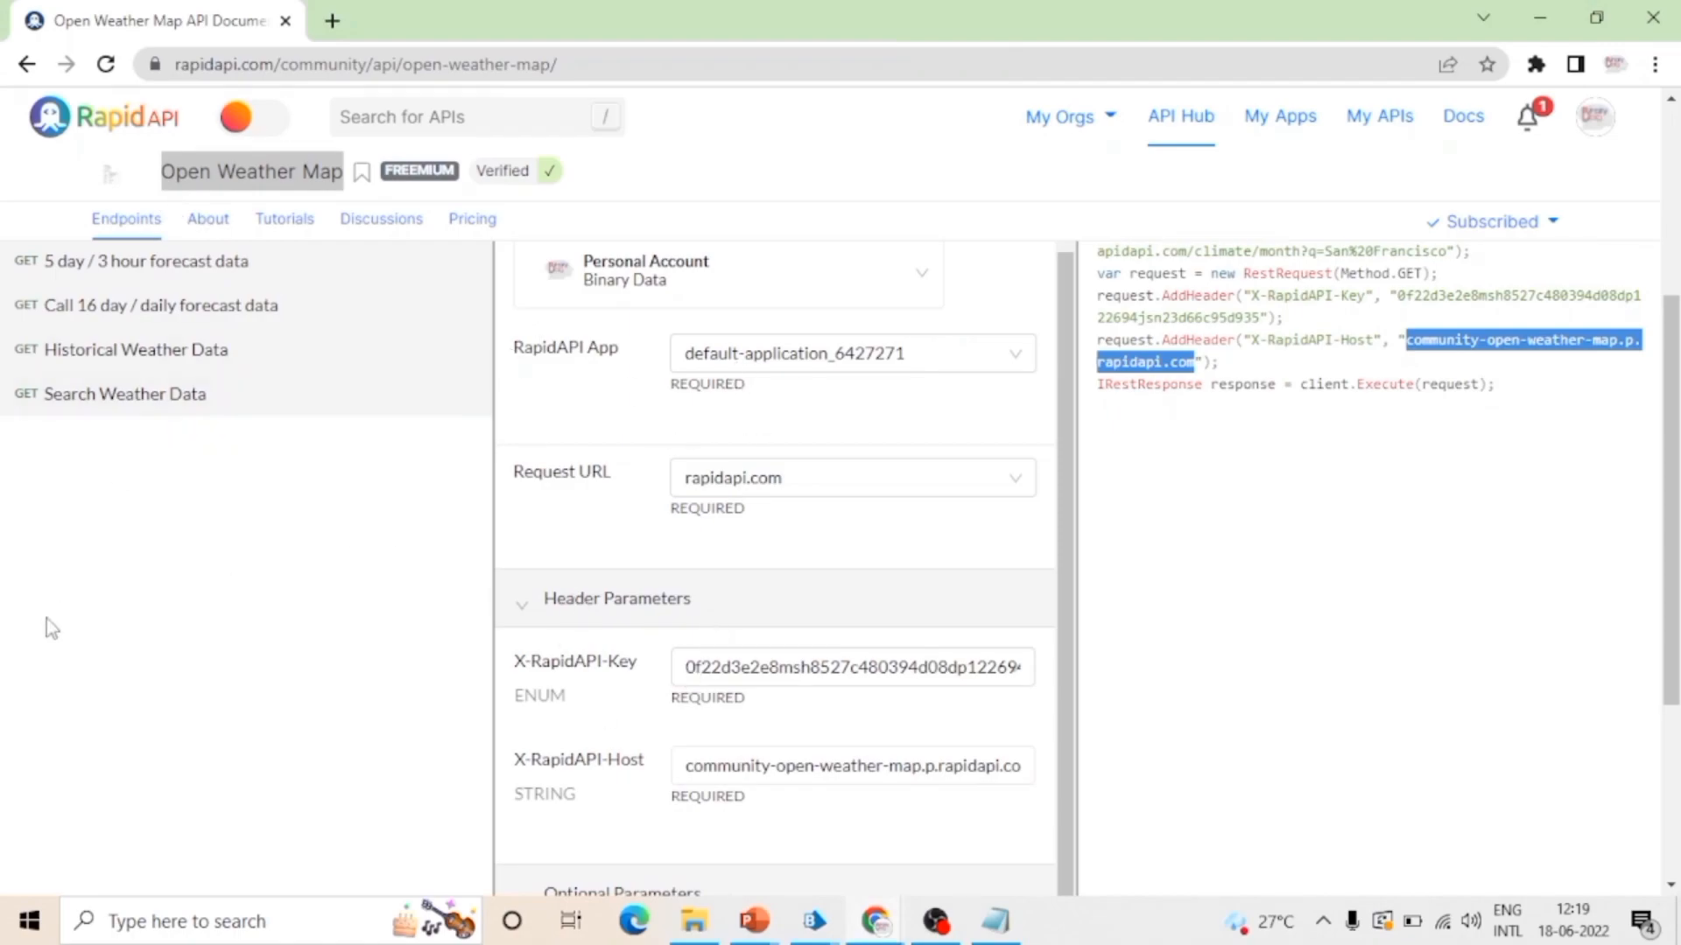
scroll(968, 627, up, 1)
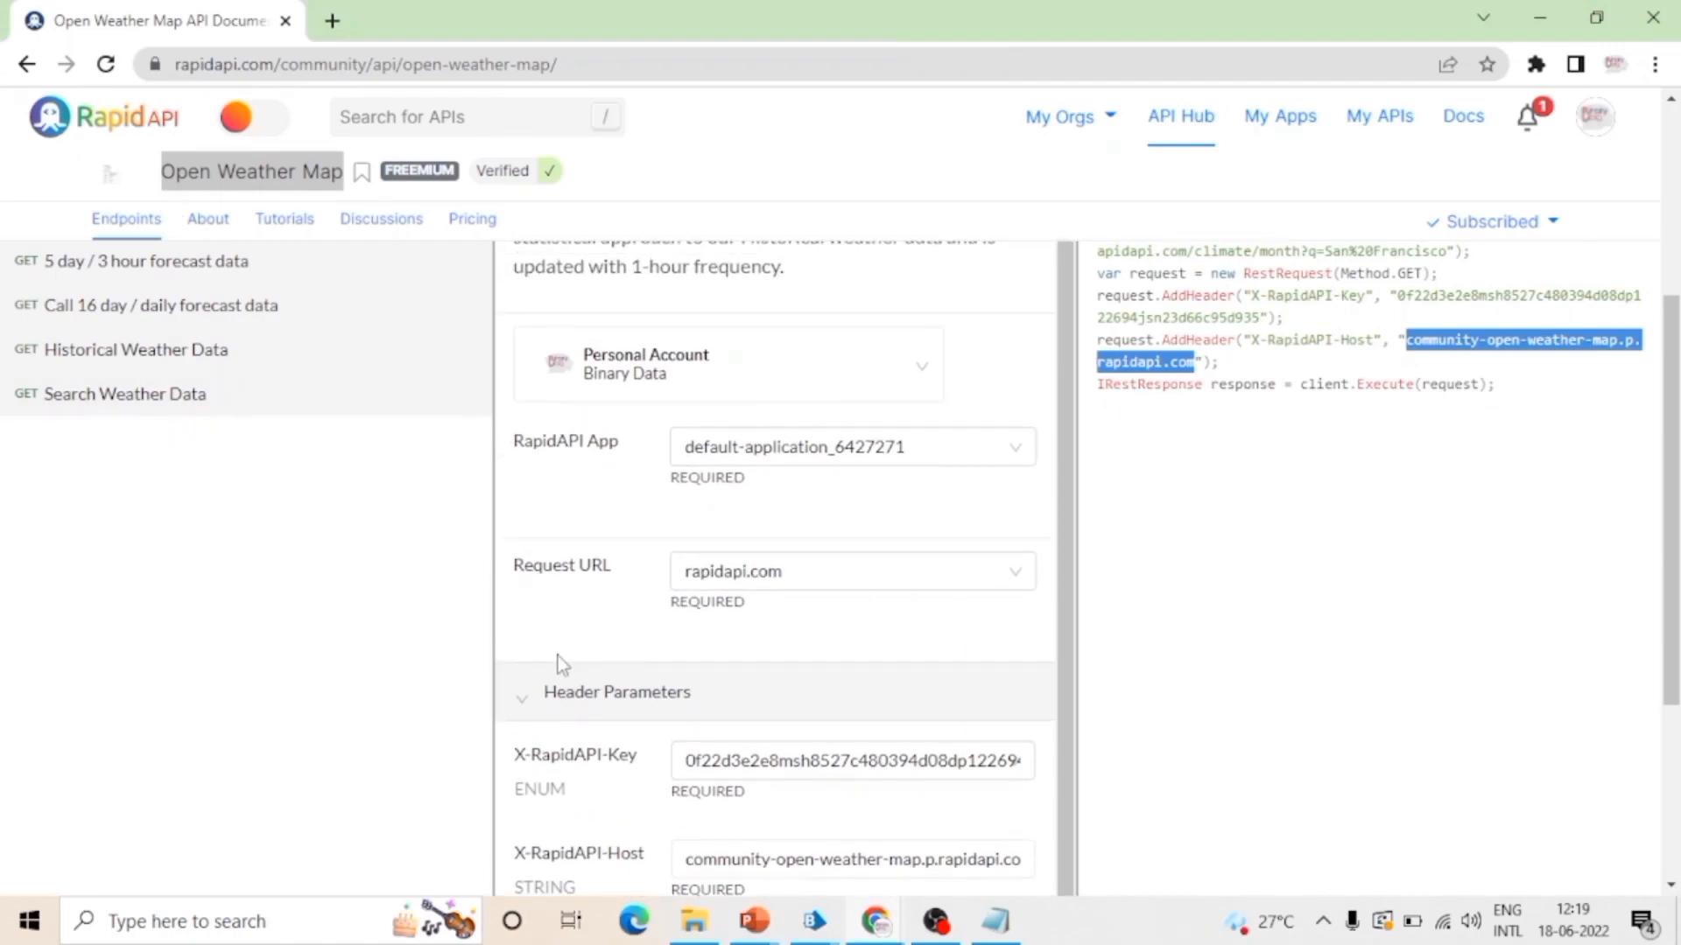
scroll(561, 653, down, 1)
scroll(664, 612, down, 3)
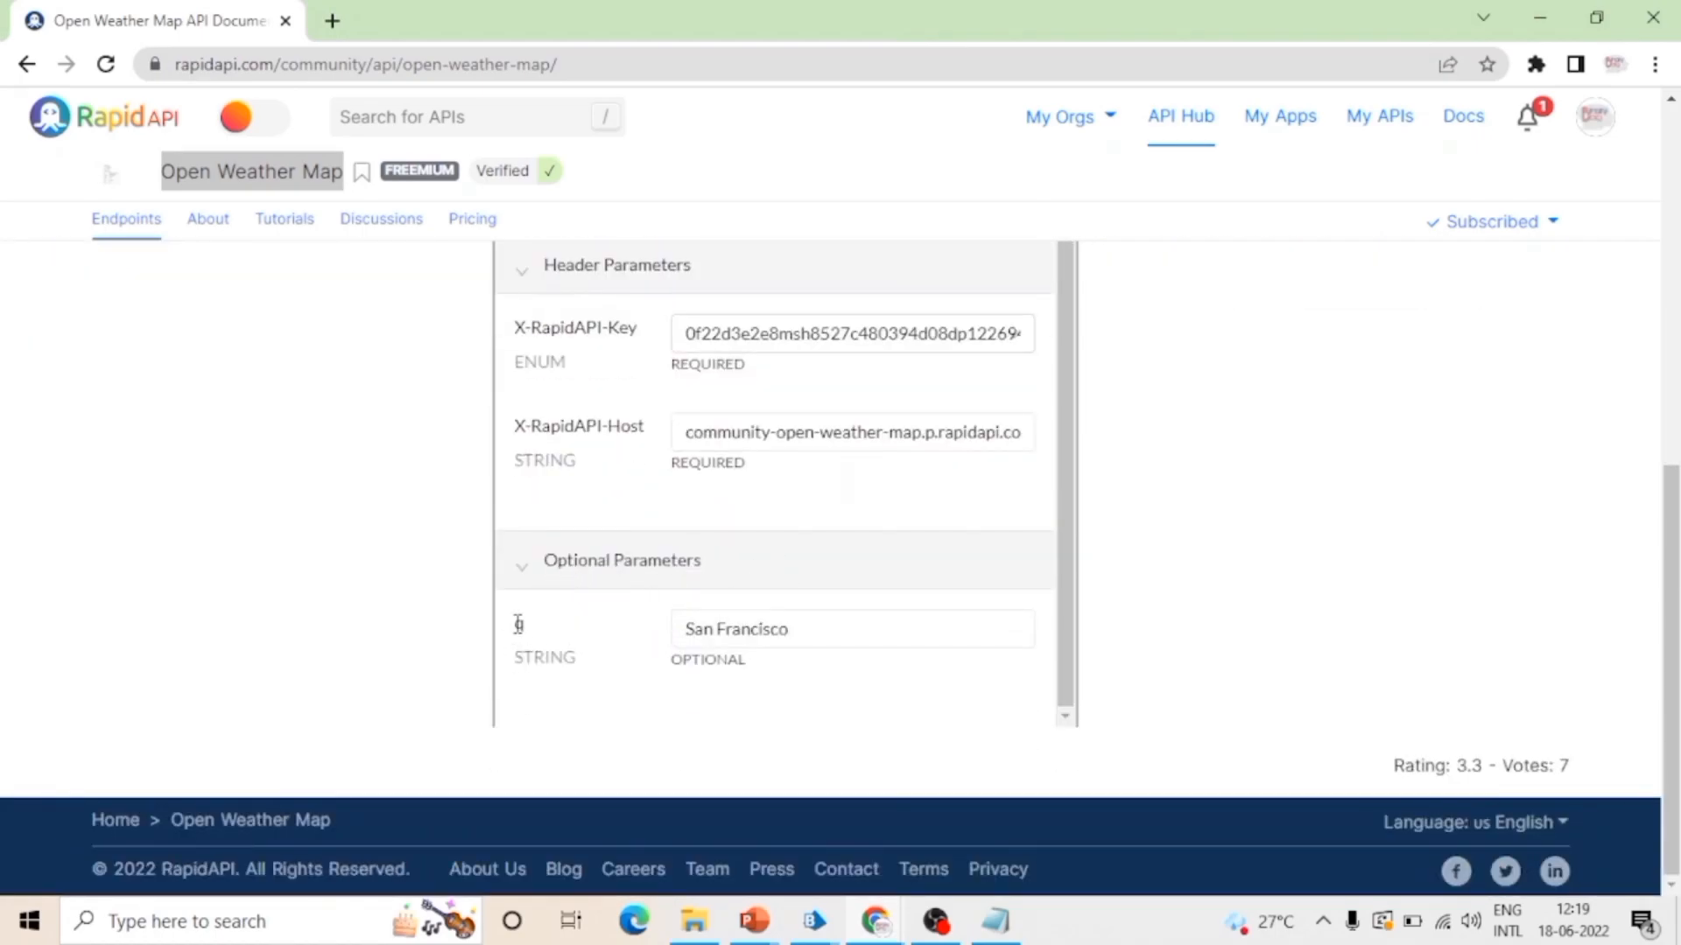
scroll(645, 716, up, 1)
scroll(652, 713, down, 1)
Step: Switch back to Blue Prism and review the Common Parameters and the New Action settings
key(alt+Tab)
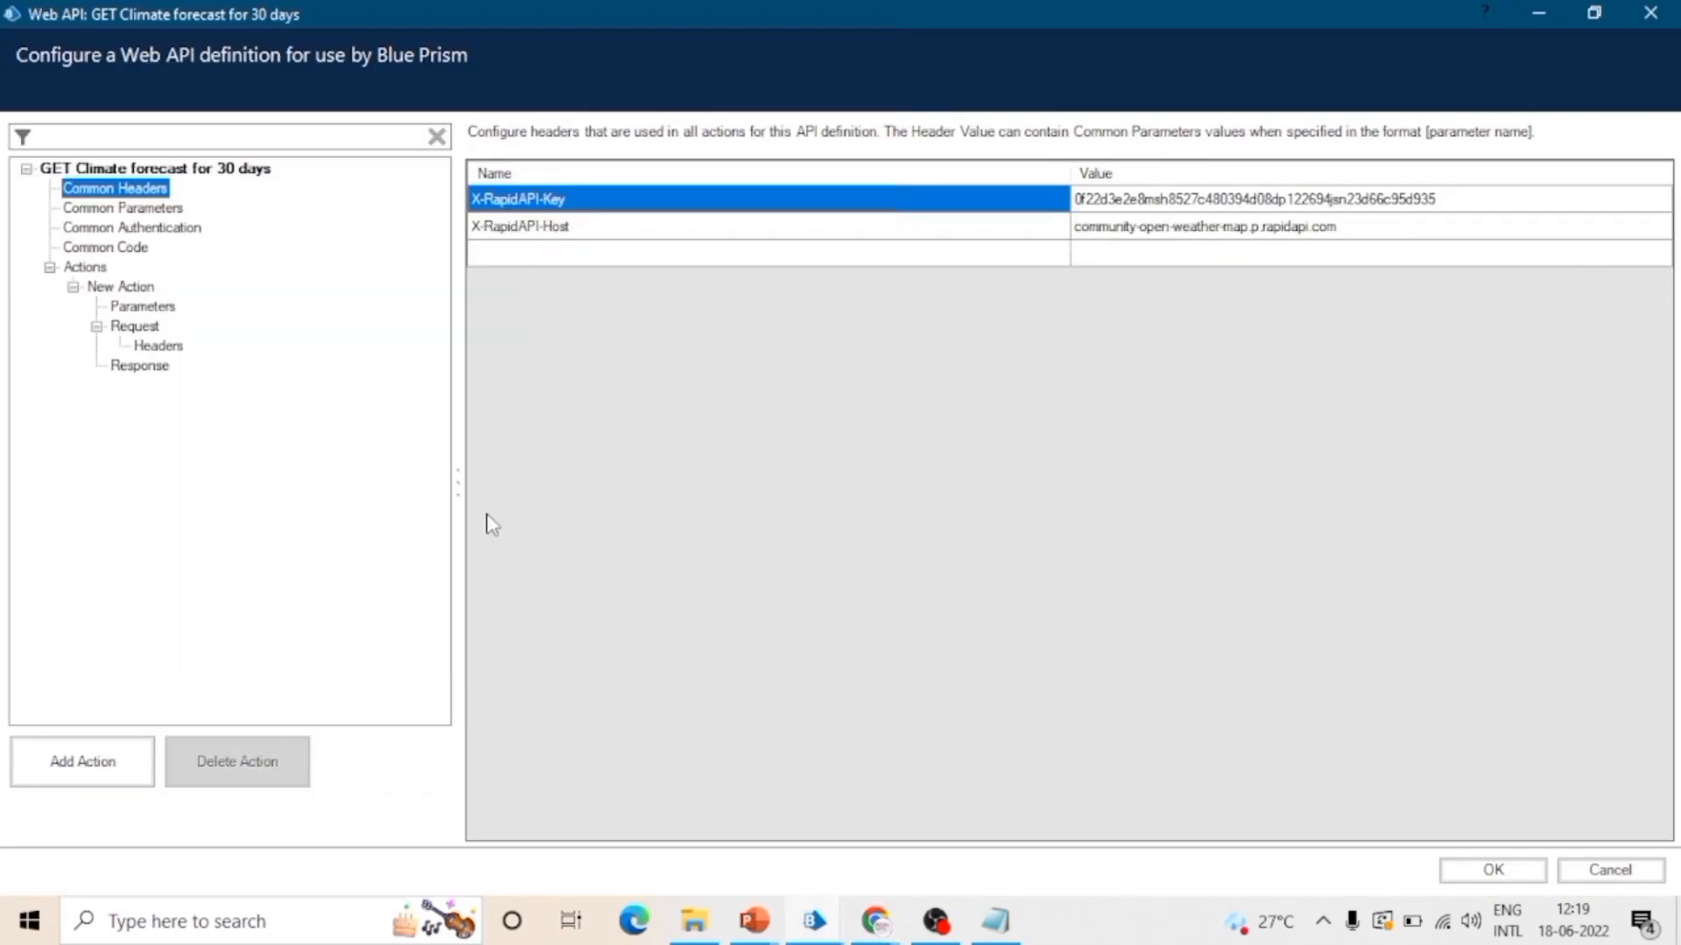
click(131, 208)
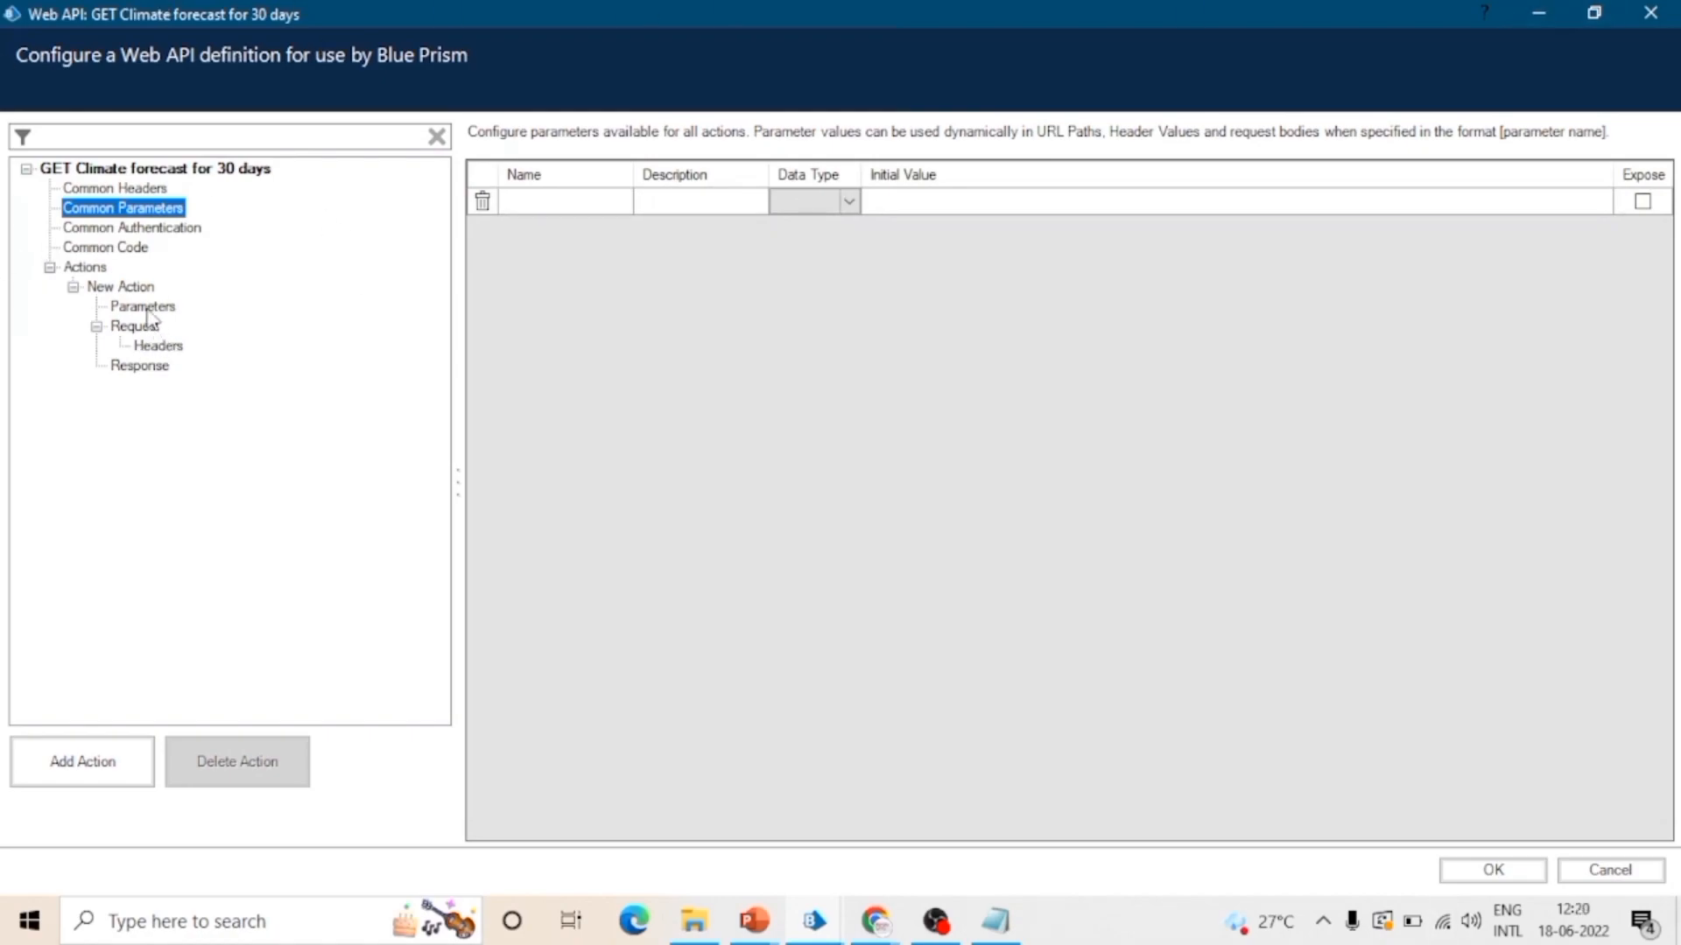
click(131, 288)
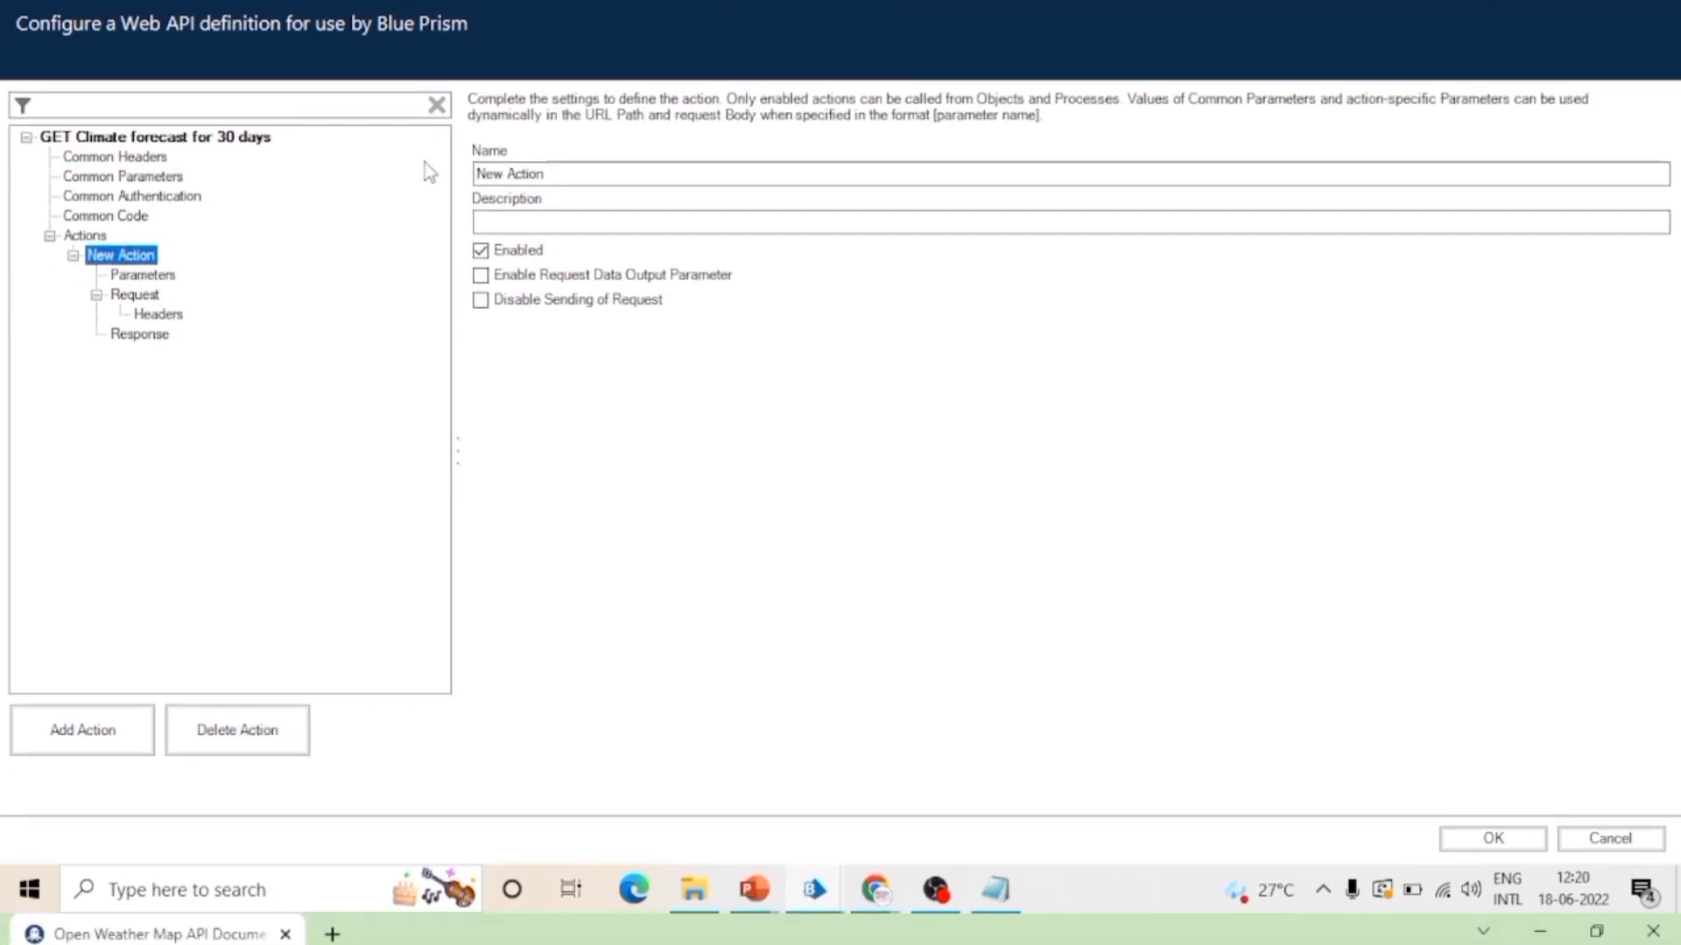
Step: Rename the Web API definition to Open Weather Map API, copying the text from the RapidAPI documentation heading in Chrome
scroll(351, 615, up, 6)
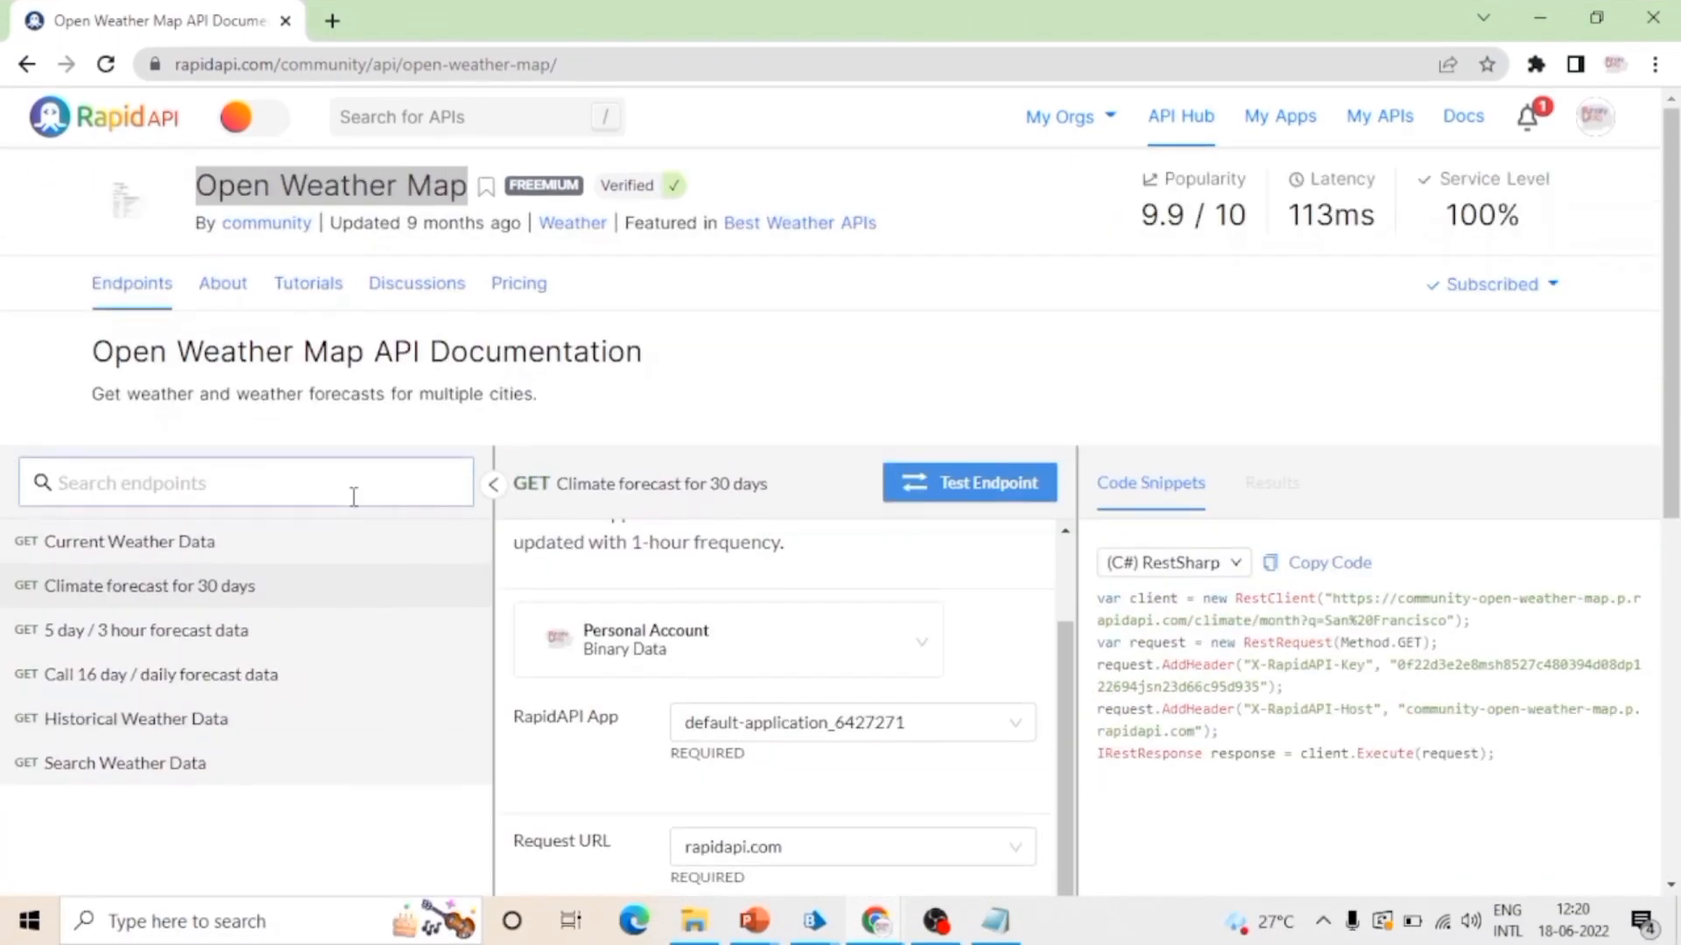
drag(92, 351, 421, 347)
key(ctrl+c)
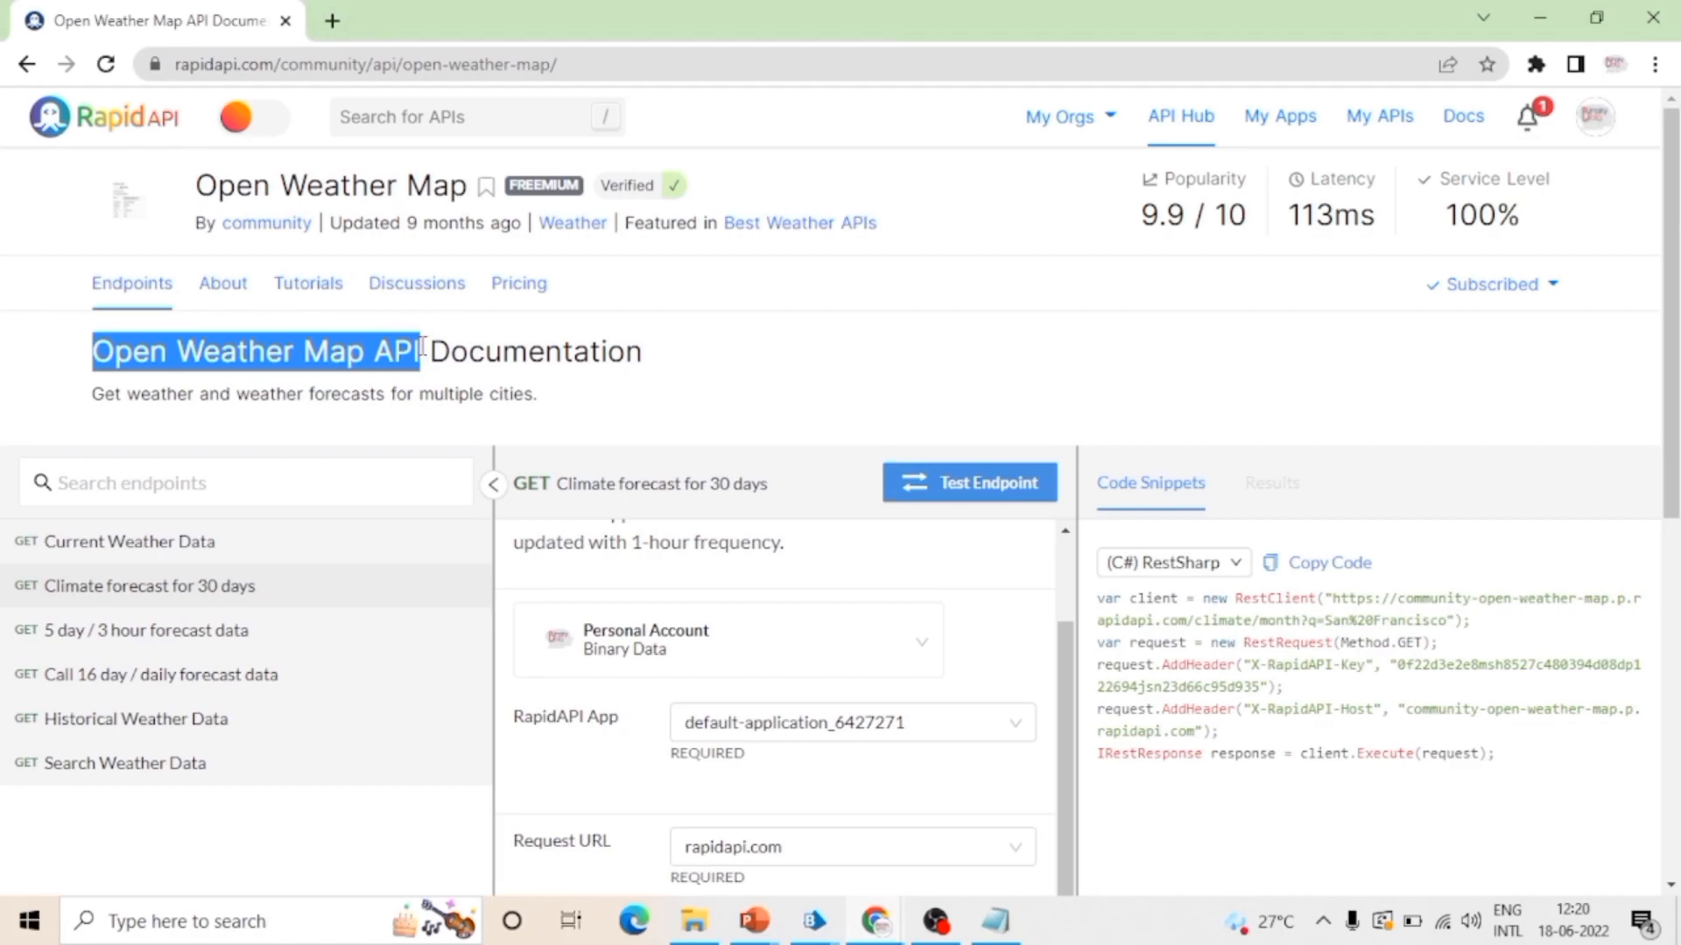
key(alt+Tab)
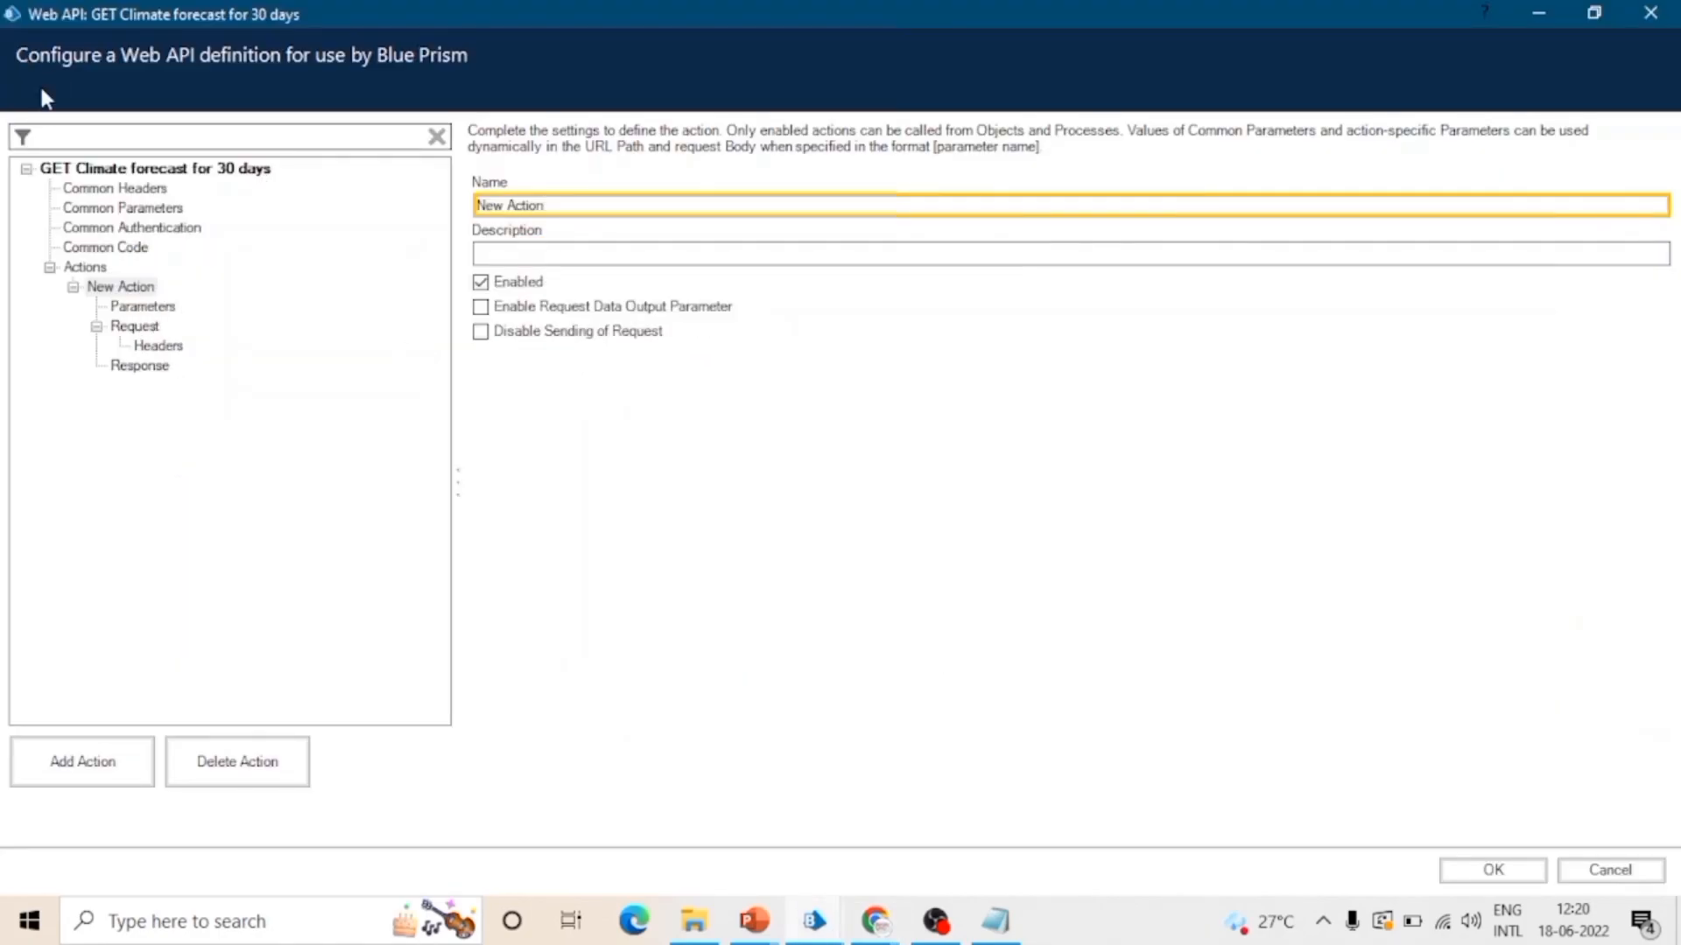
click(169, 171)
click(782, 205)
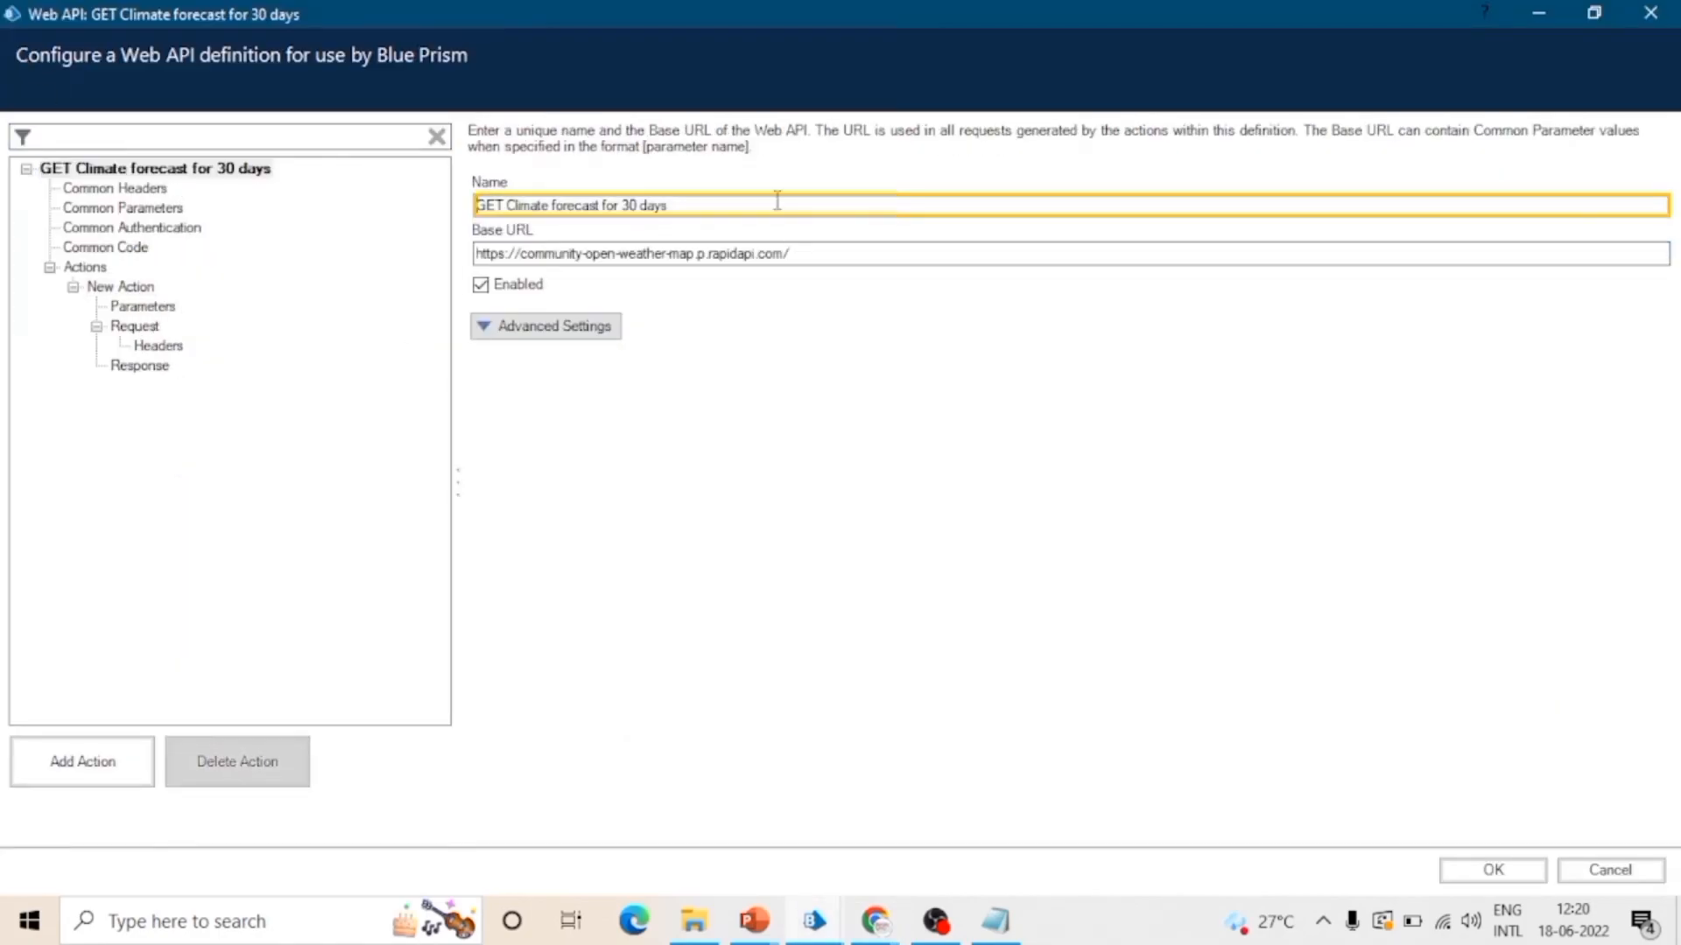
key(ctrl+a)
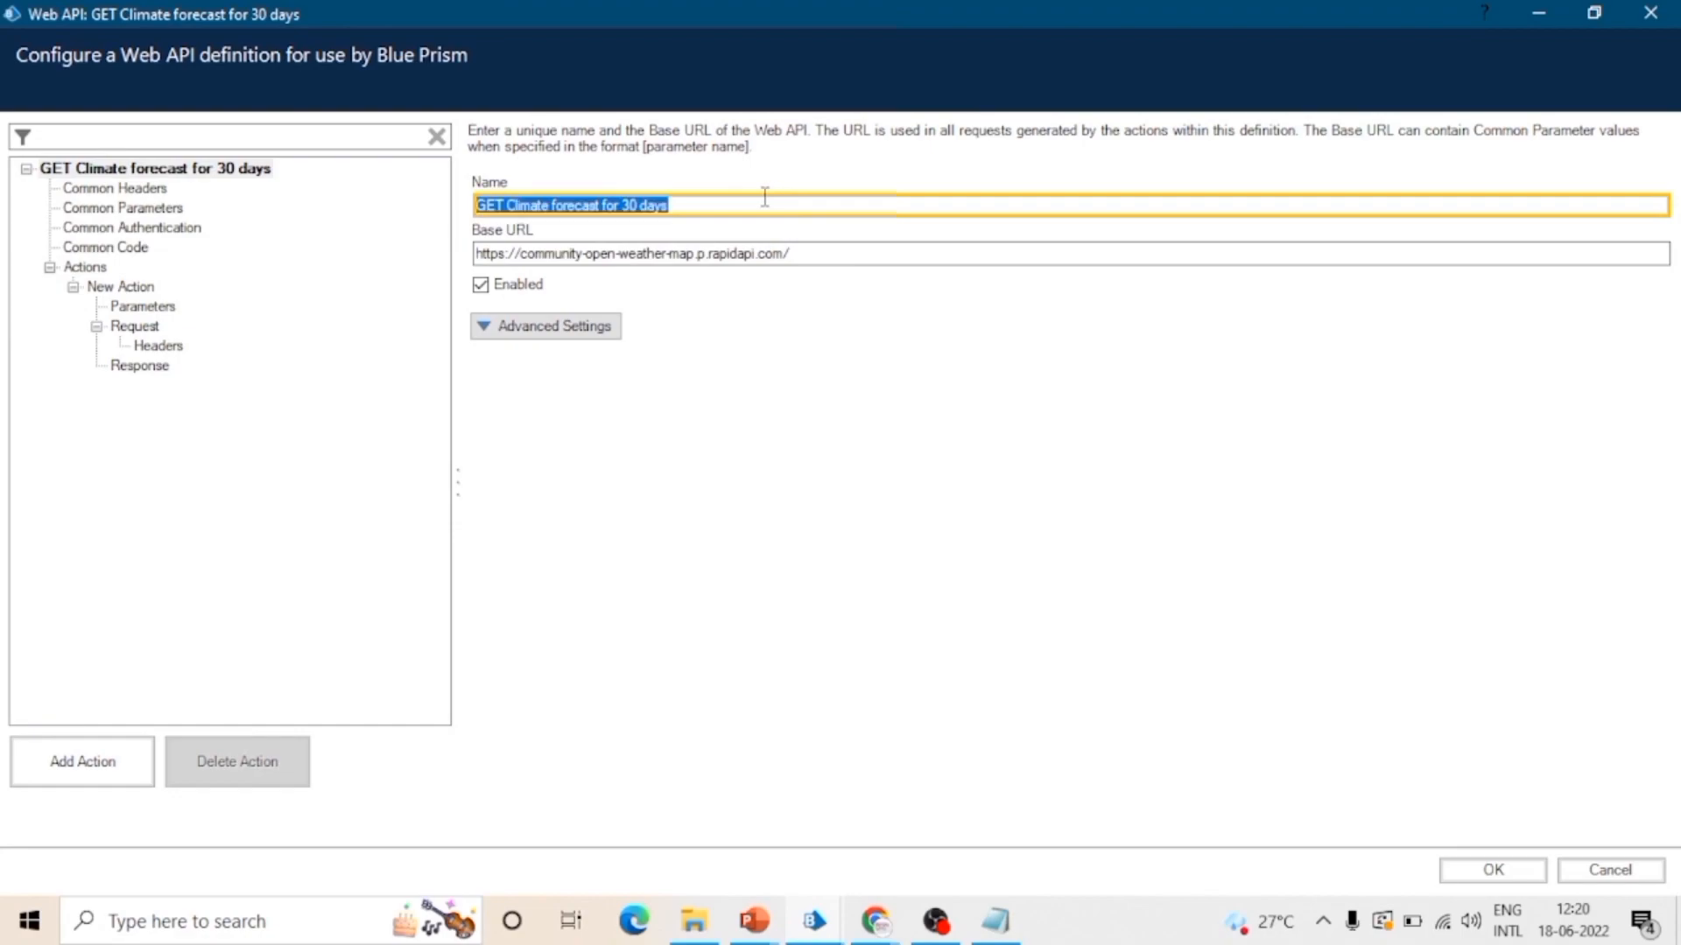
click(764, 197)
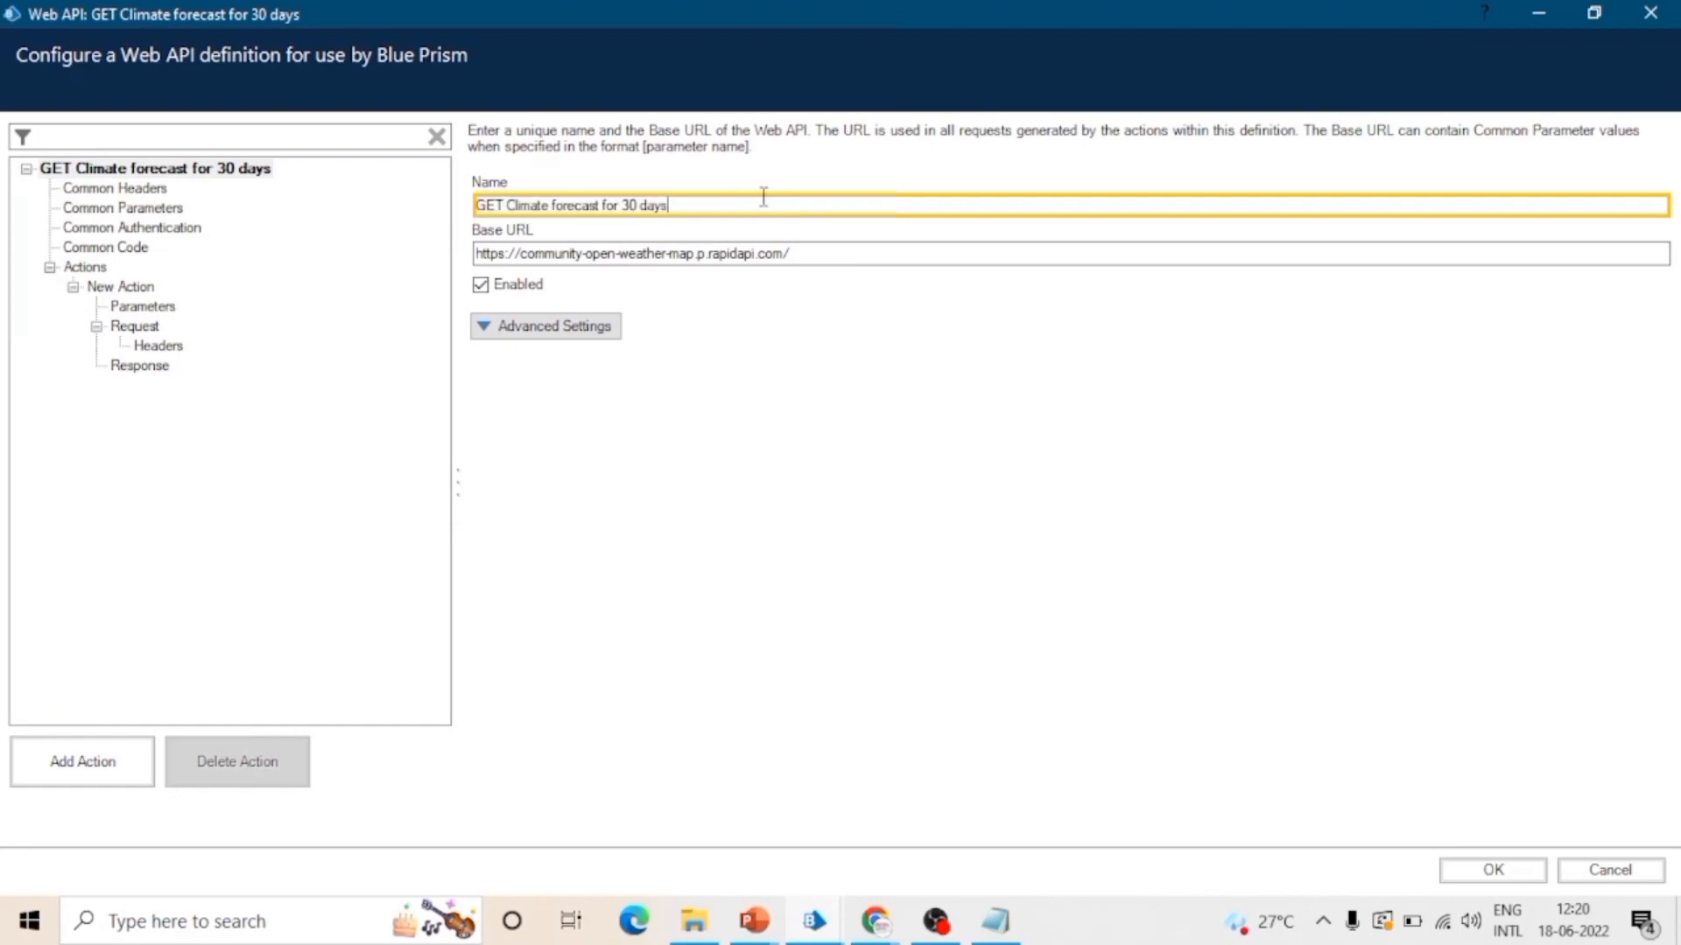
key(ctrl+v)
key(shift+Home)
key(ctrl+c)
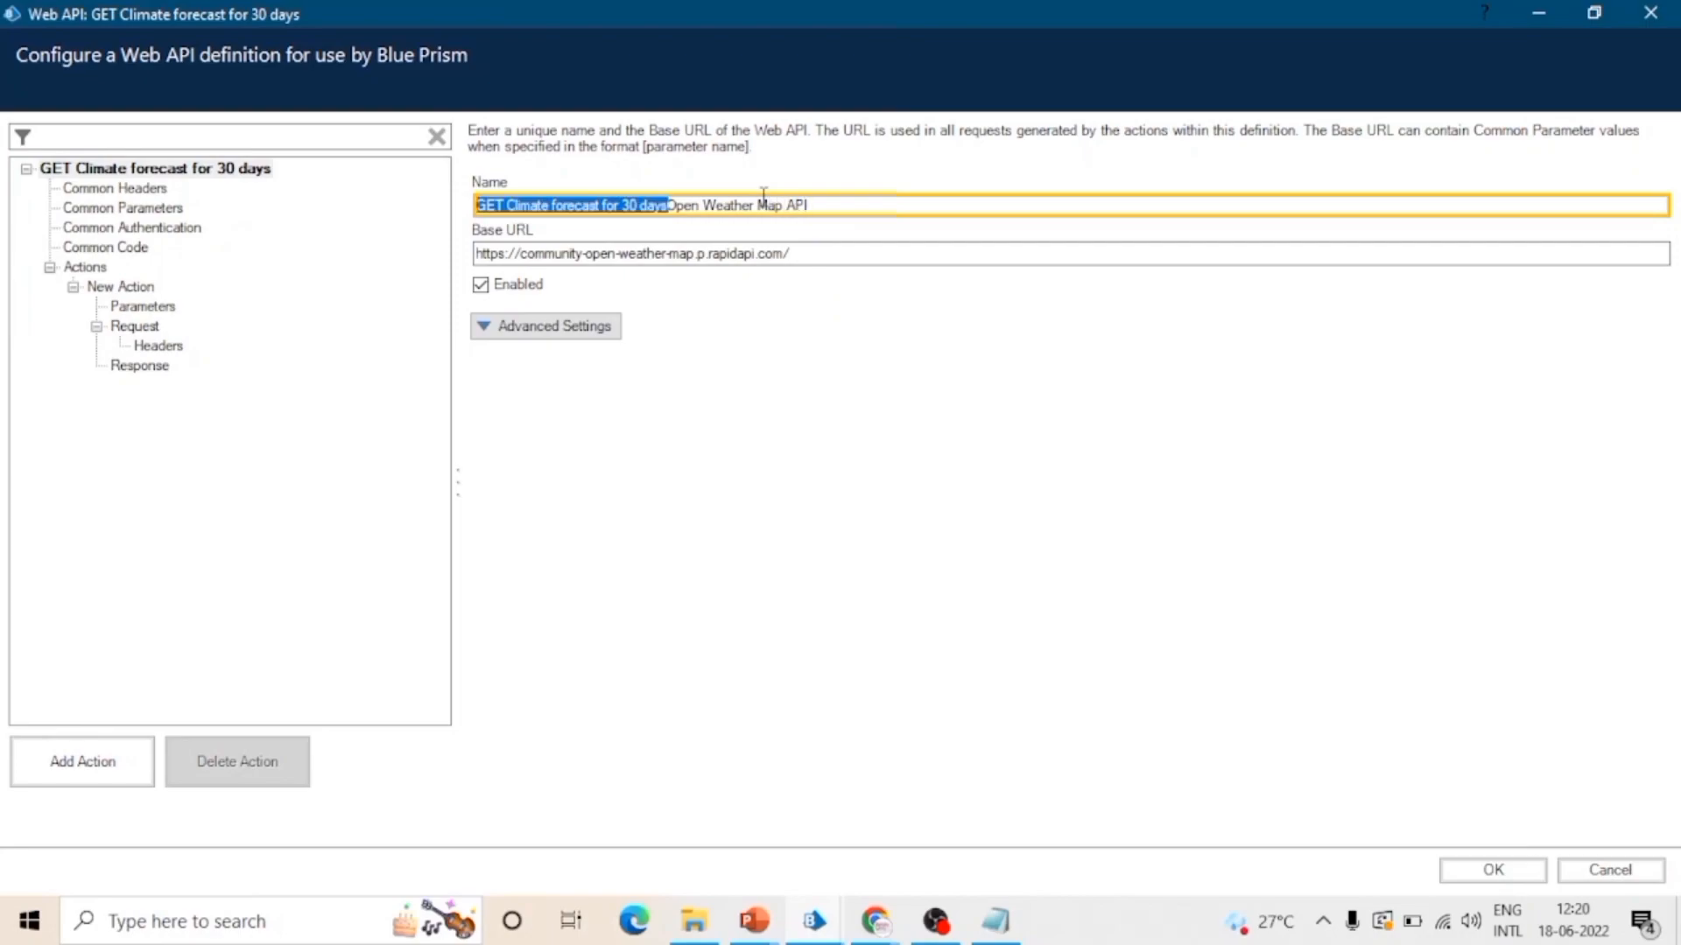
key(BackSpace)
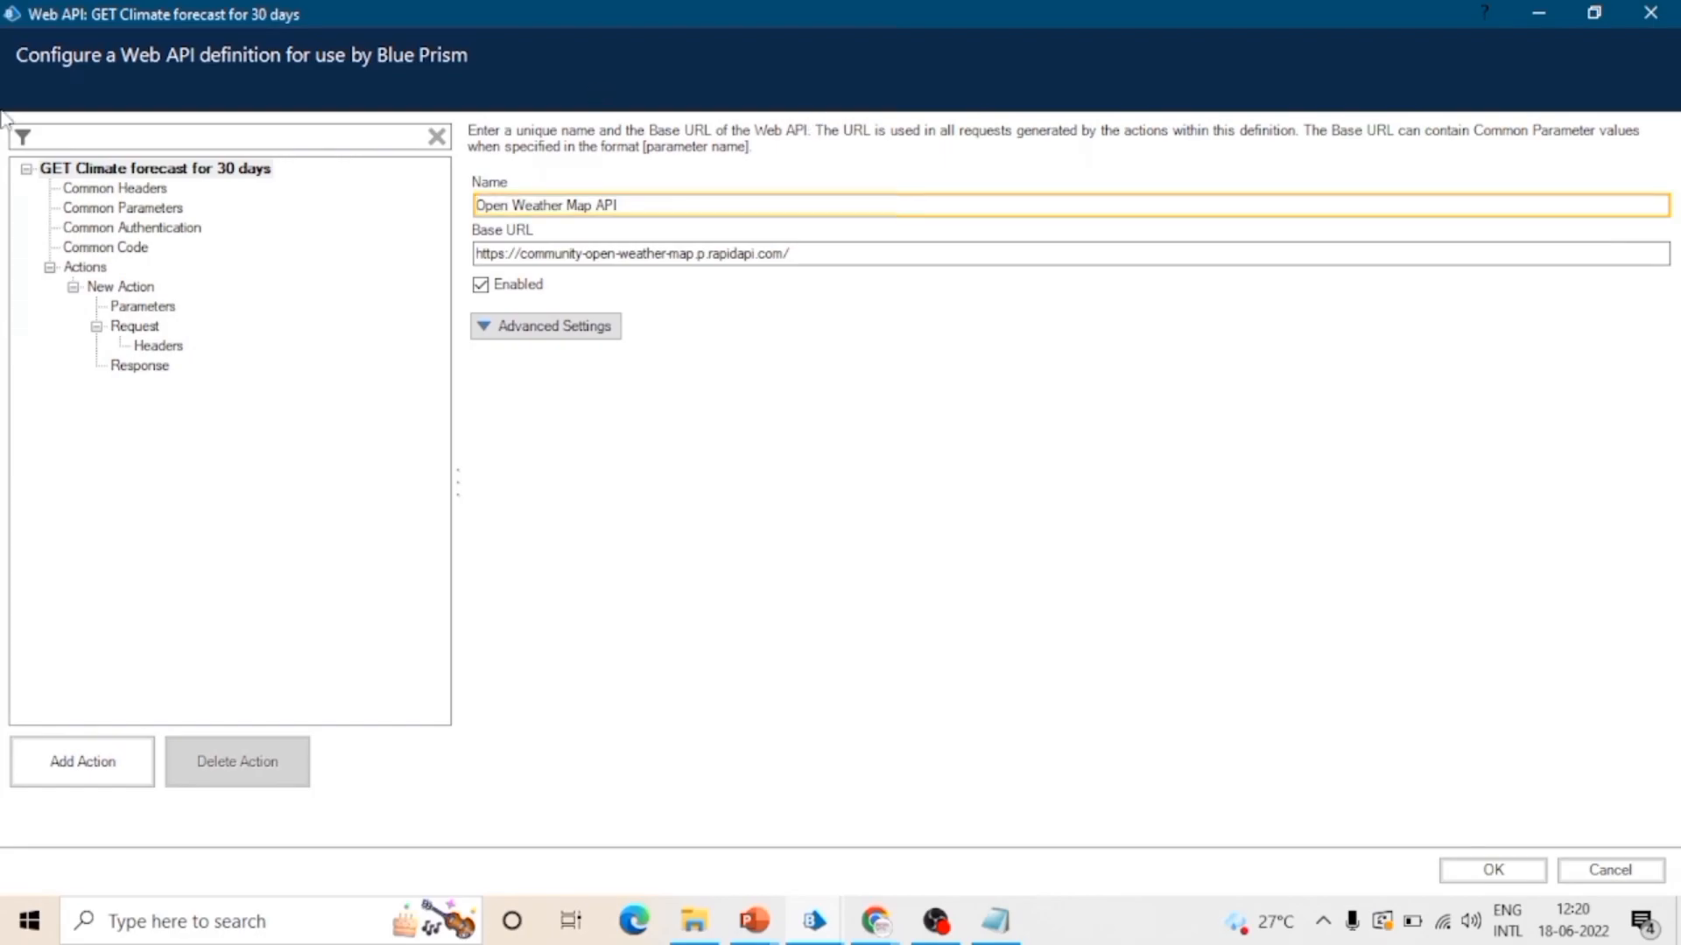
Step: Rename the New Action to GET Climate forecast for 30 days
click(72, 267)
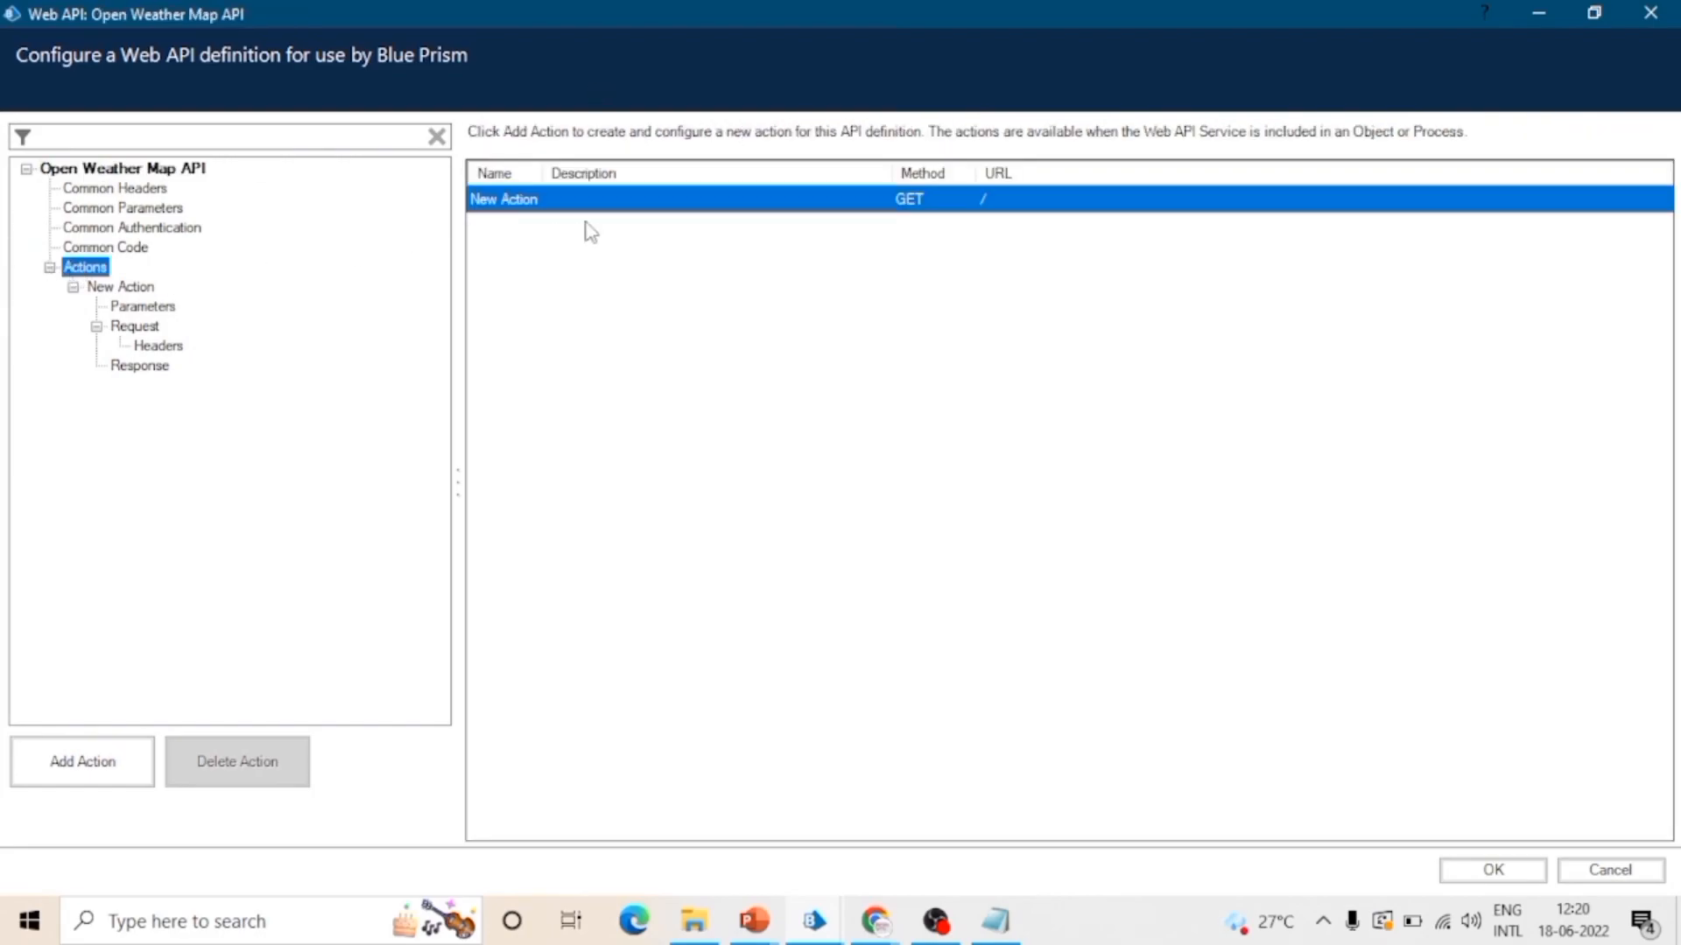
double_click(480, 199)
drag(480, 205, 546, 205)
key(ctrl+v)
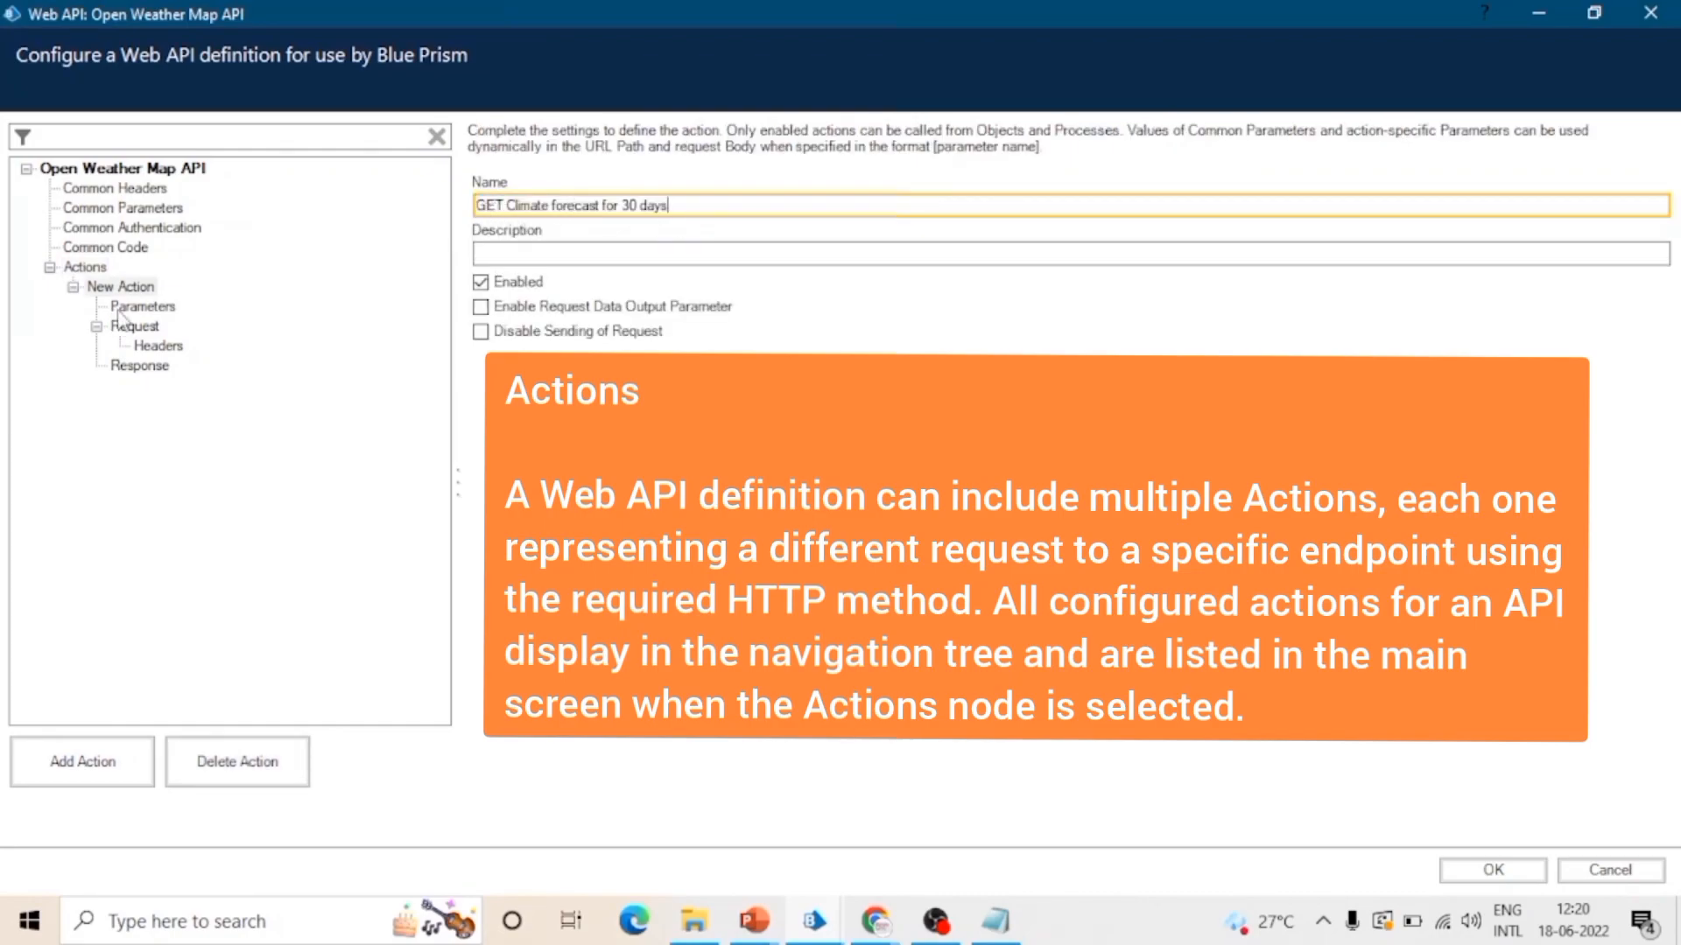
click(252, 448)
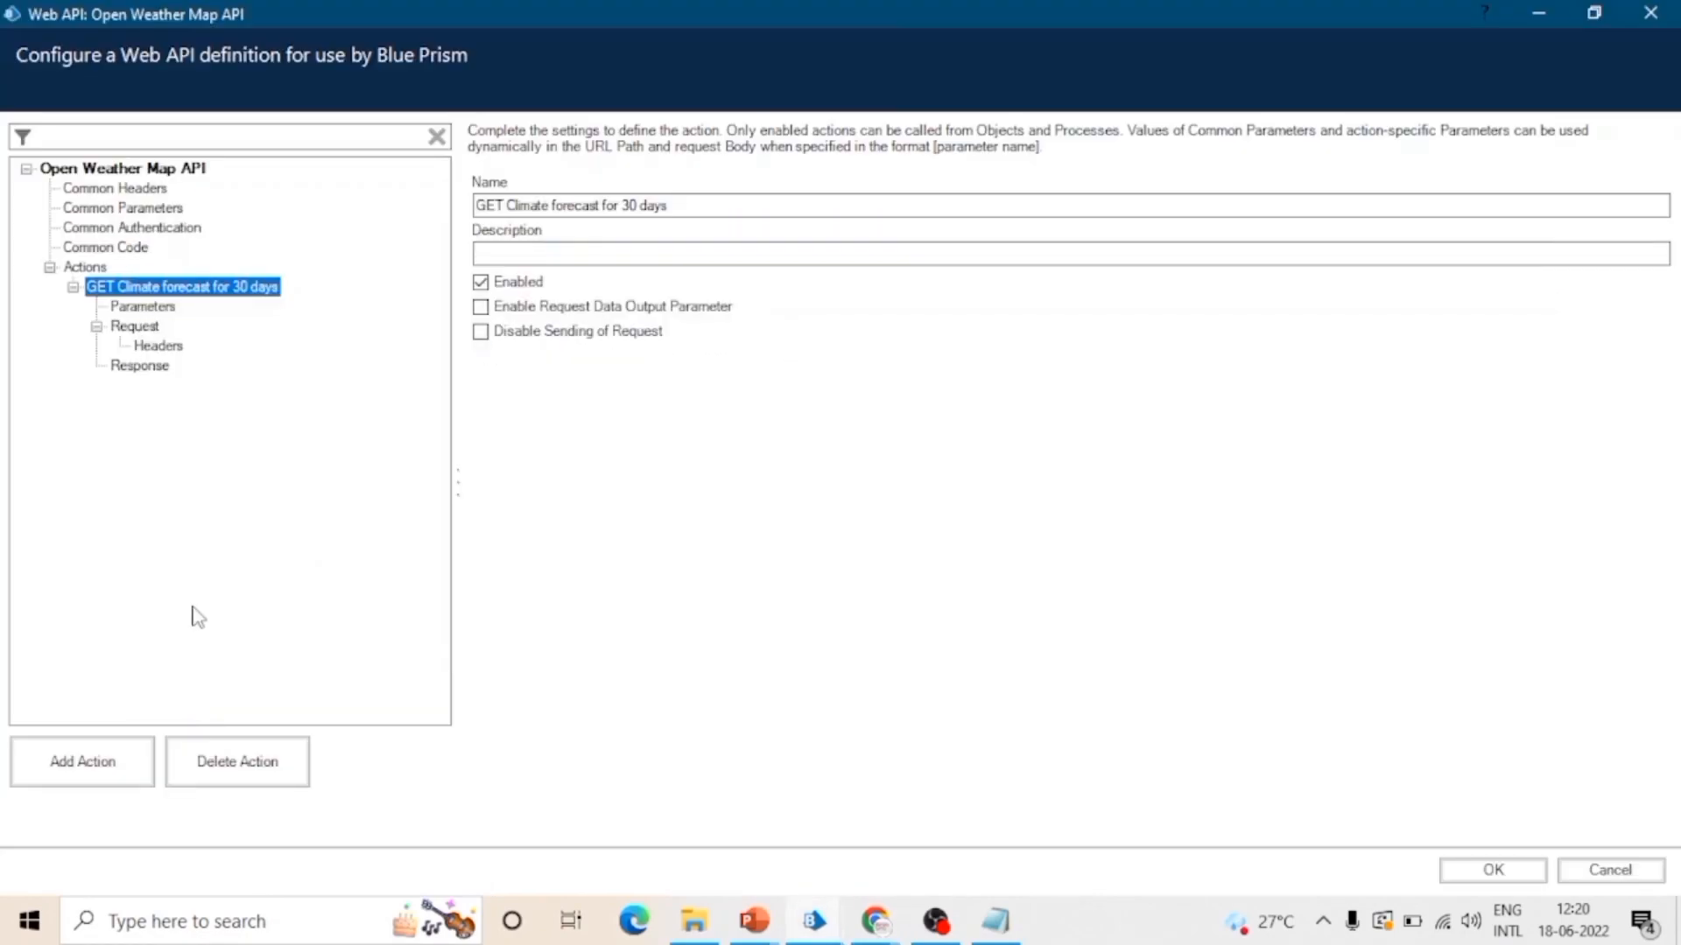
Step: Open the action's parameter settings and check the 30-day forecast endpoint's optional q parameter in Chrome
click(143, 307)
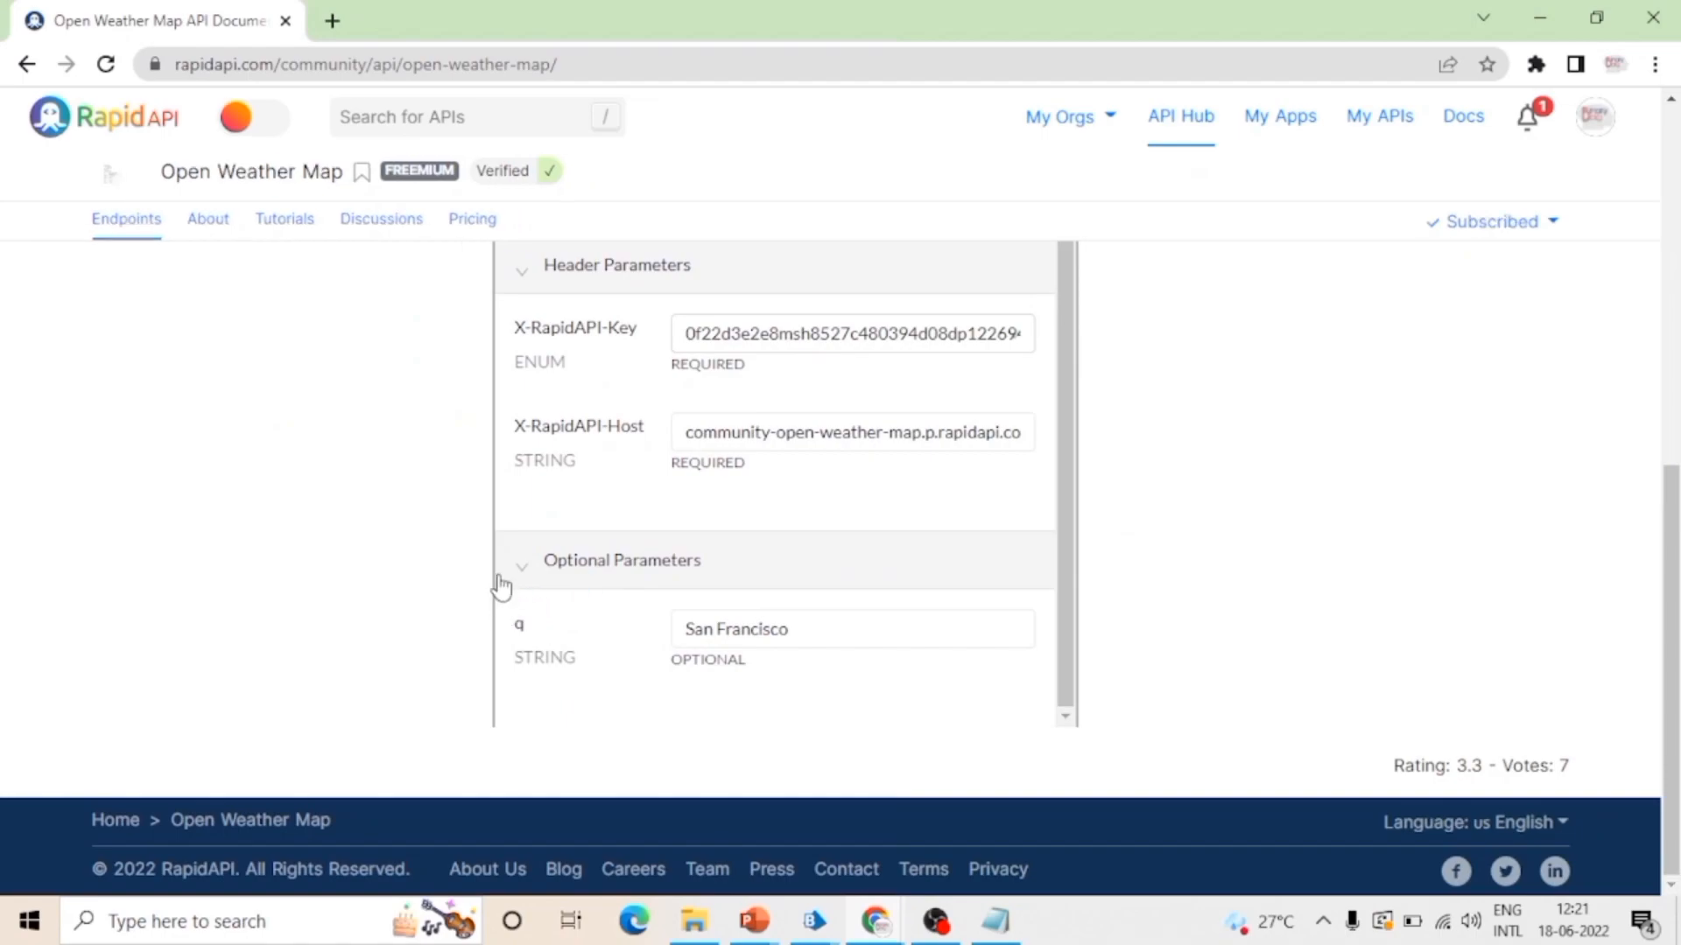
scroll(507, 578, up, 1)
scroll(646, 653, down, 1)
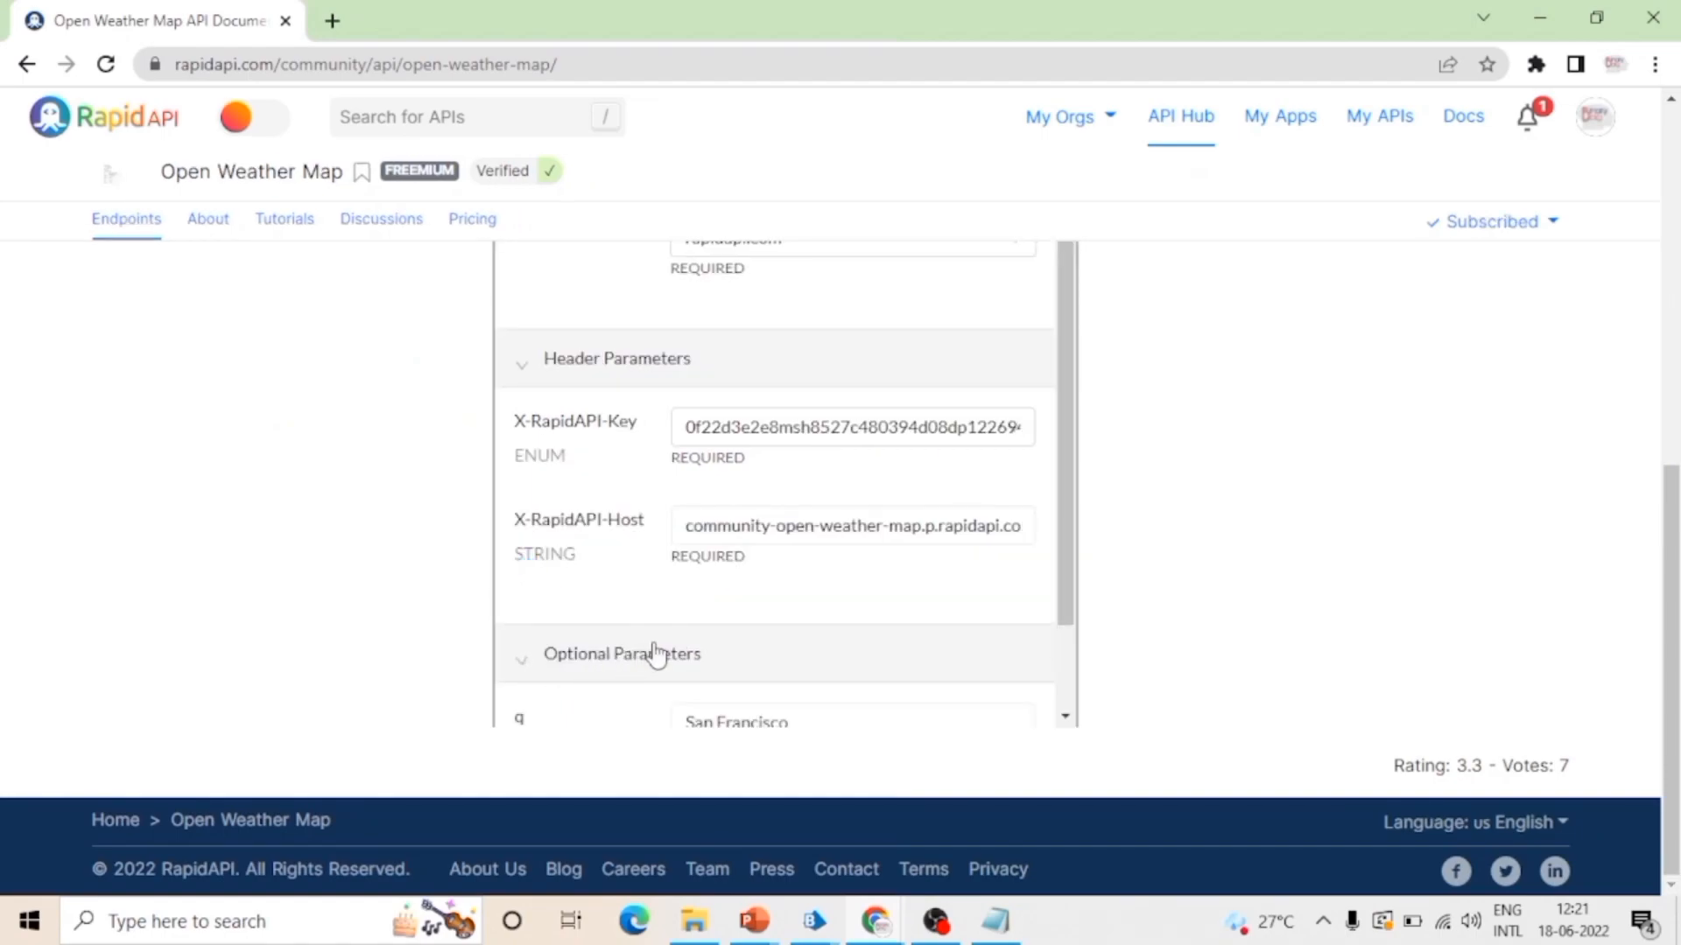
drag(512, 628, 532, 630)
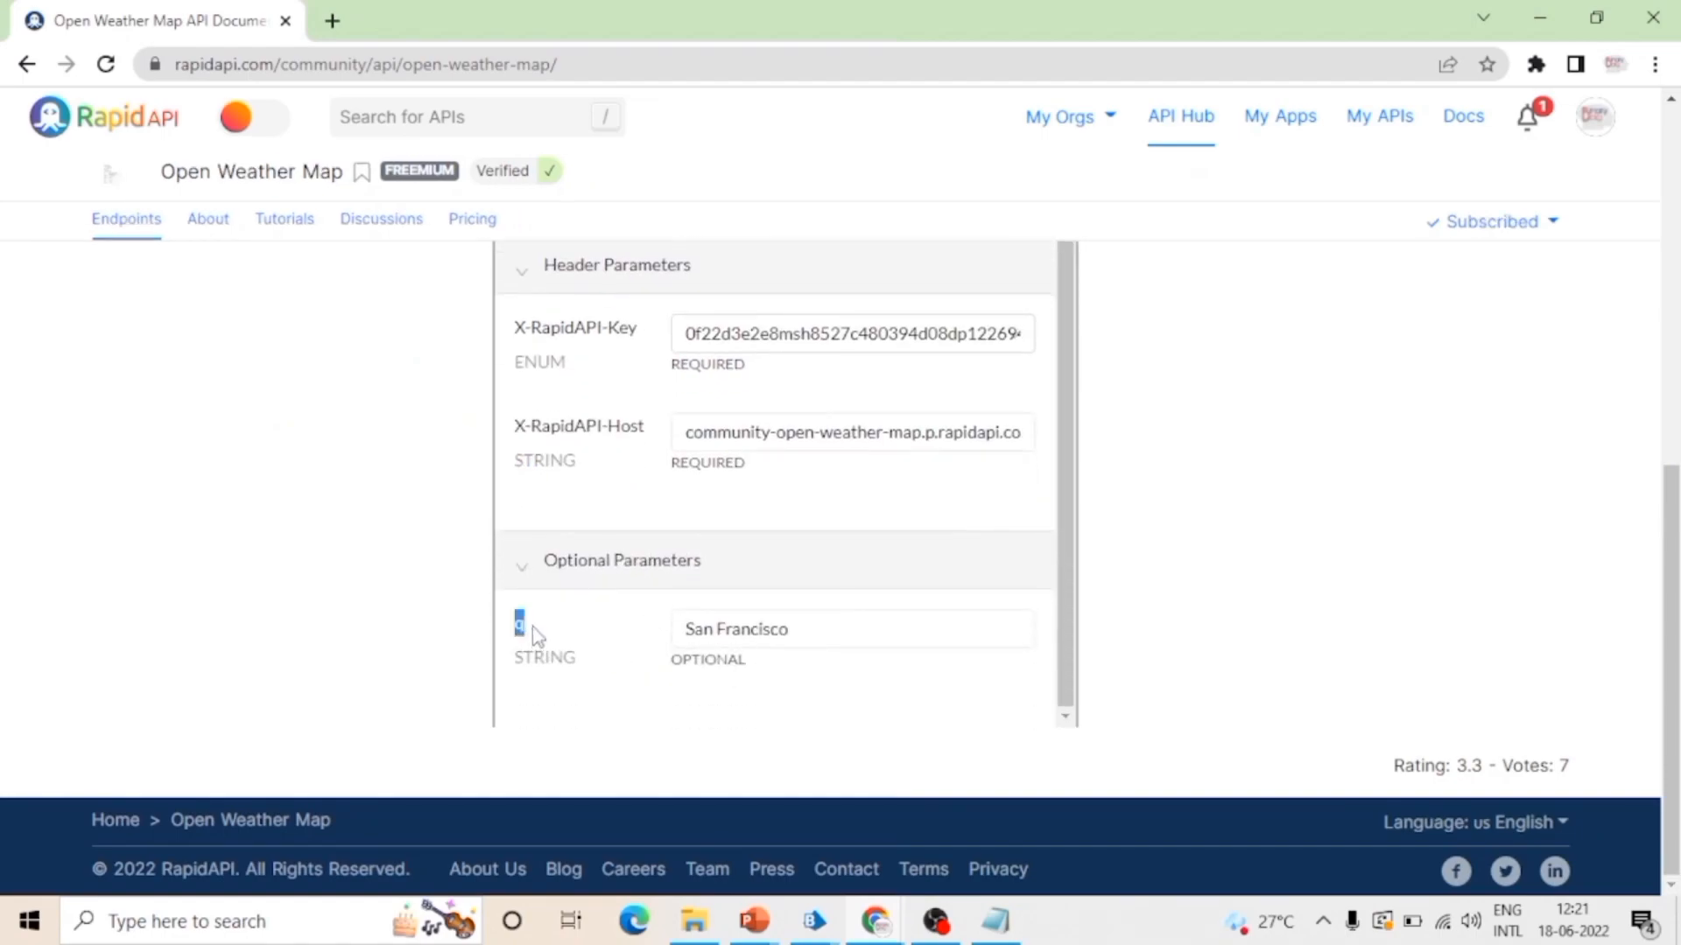
scroll(592, 619, up, 1)
scroll(359, 575, up, 3)
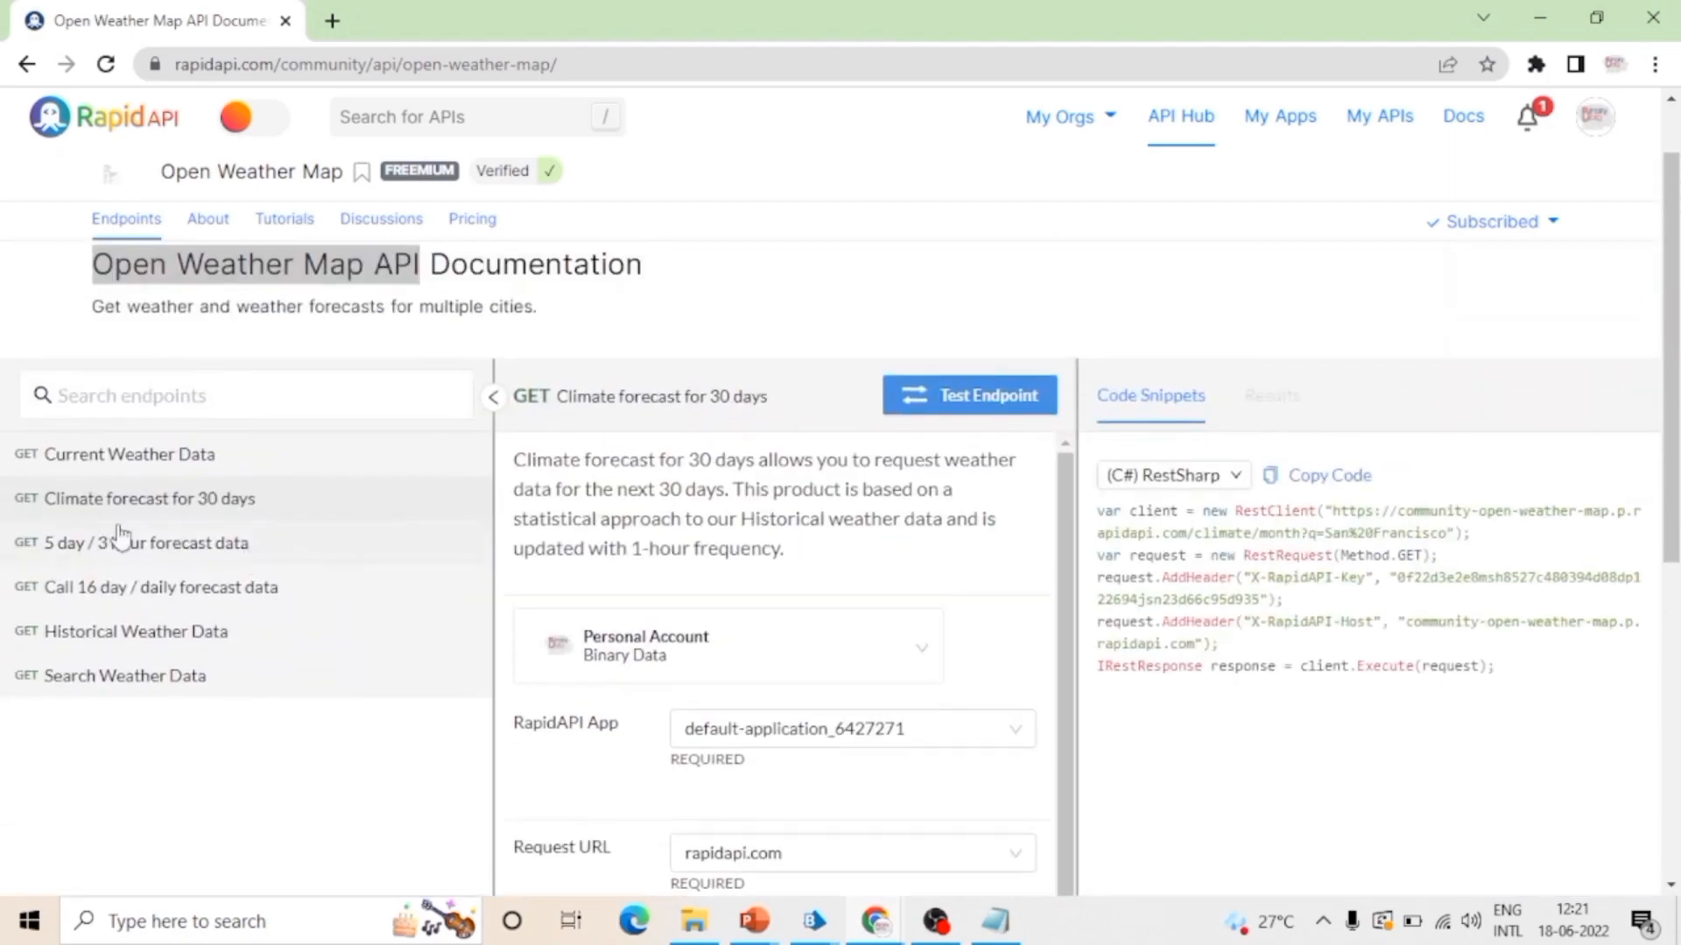
Step: Compare the Current Weather Data endpoint's required and optional parameters with the 30-day forecast's q parameter, and return to Blue Prism
click(123, 455)
scroll(767, 694, down, 4)
scroll(768, 695, down, 4)
scroll(769, 694, up, 1)
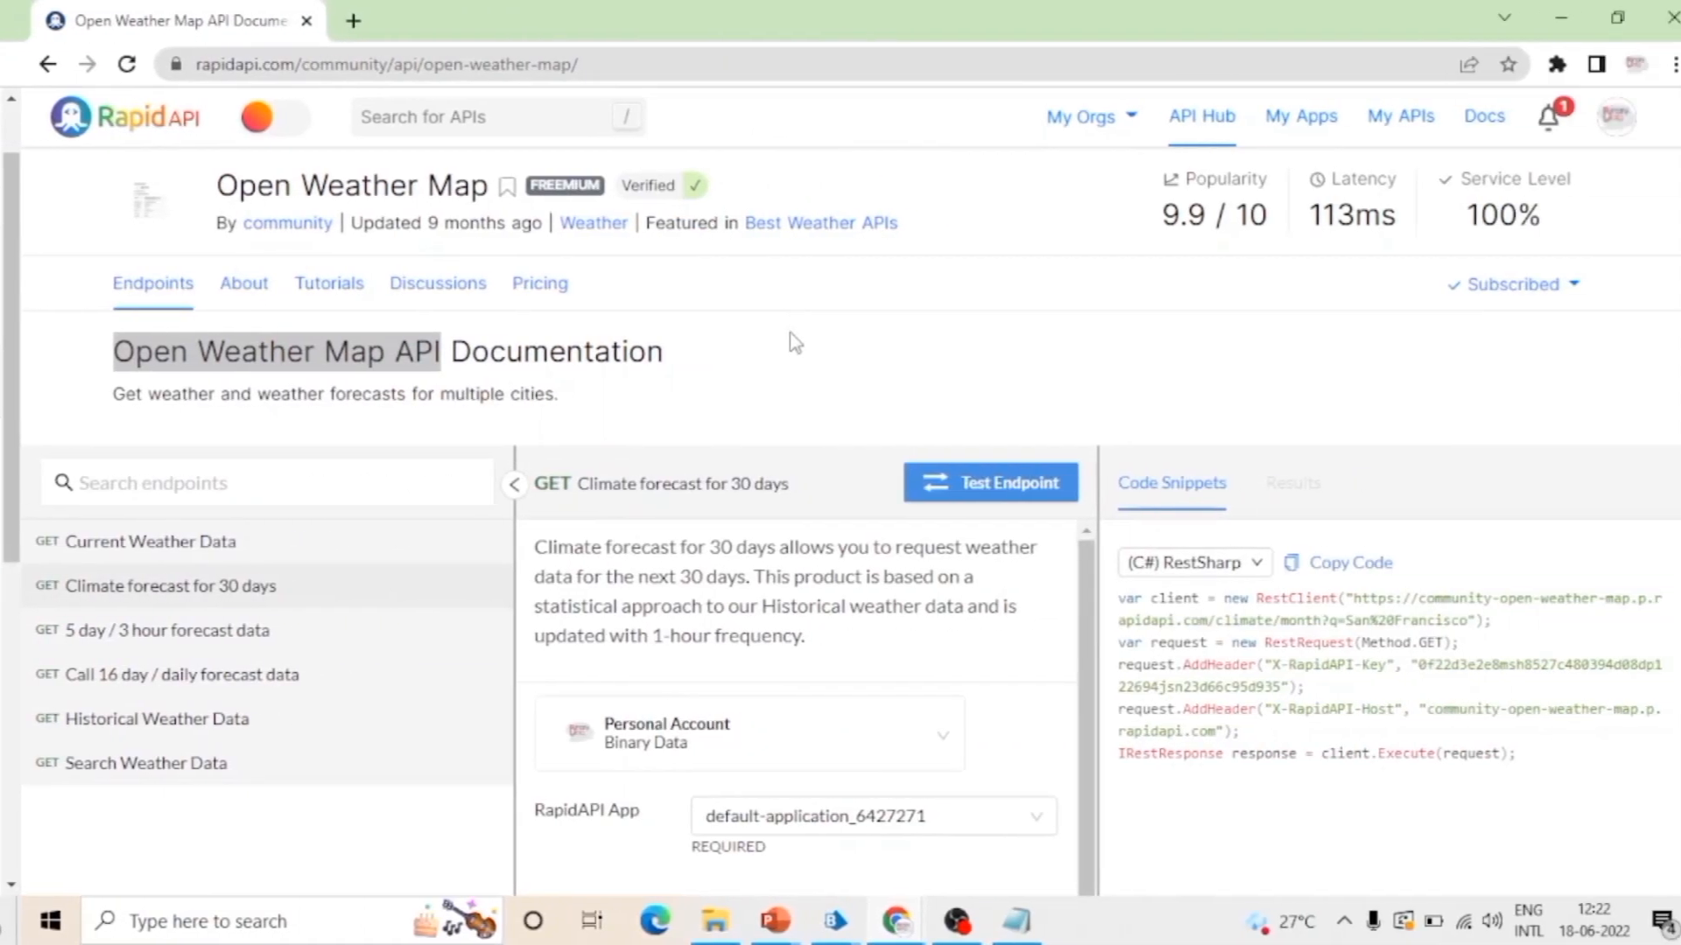
scroll(758, 641, down, 1)
scroll(758, 640, down, 6)
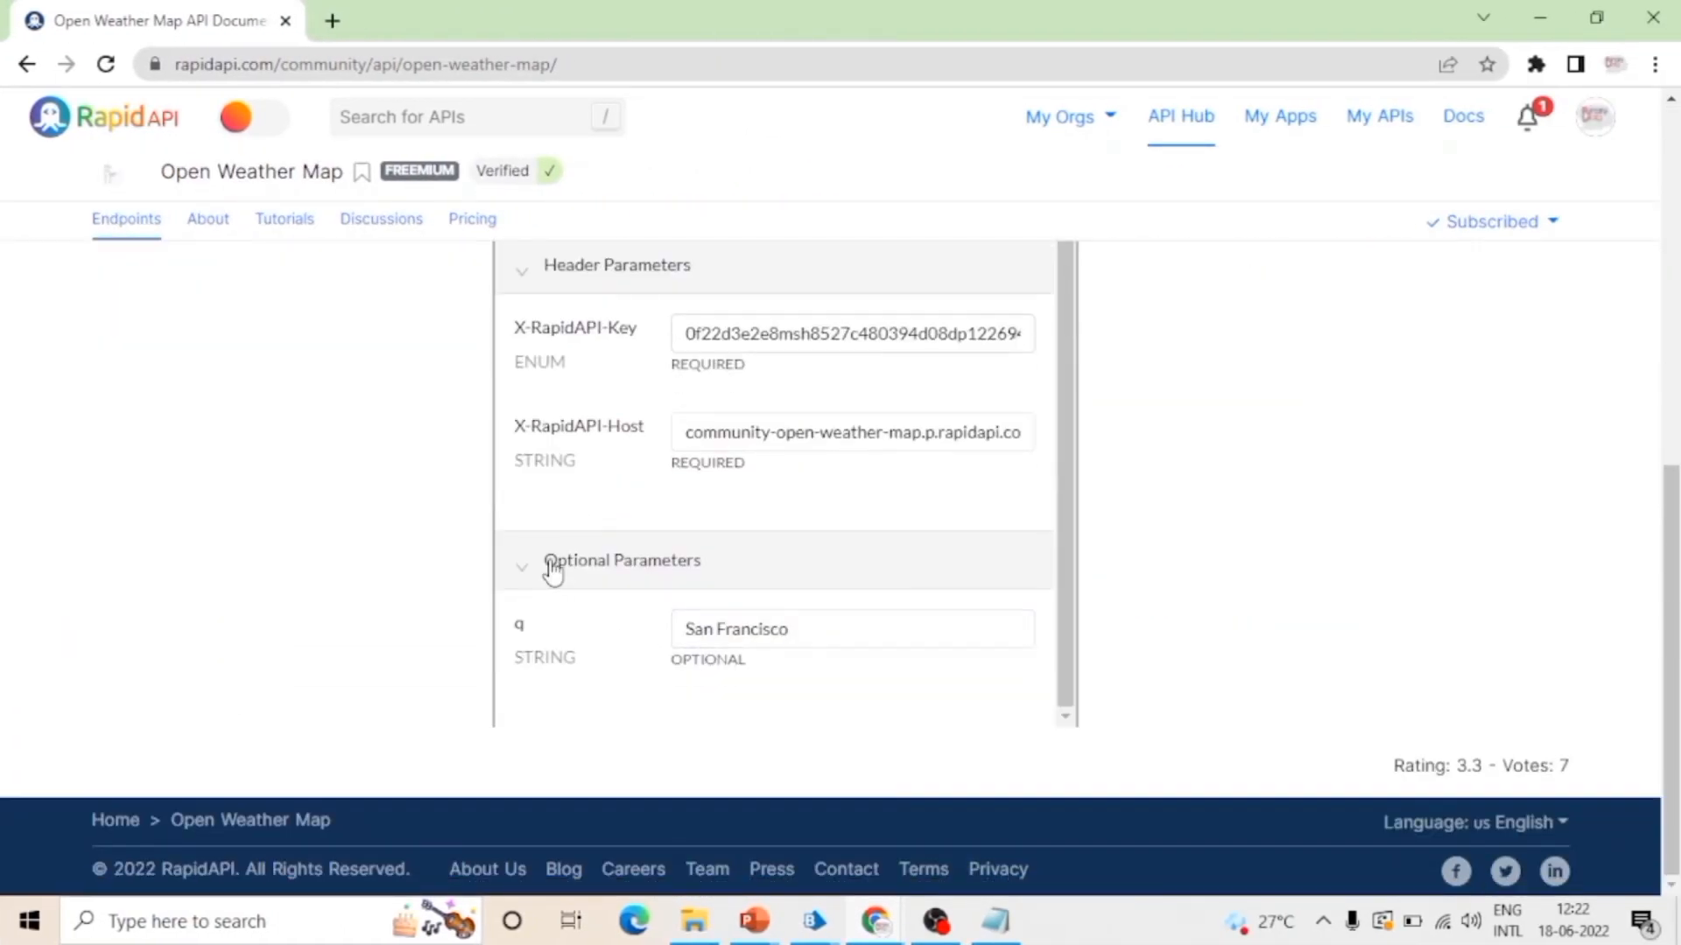
drag(515, 626, 542, 629)
click(1539, 17)
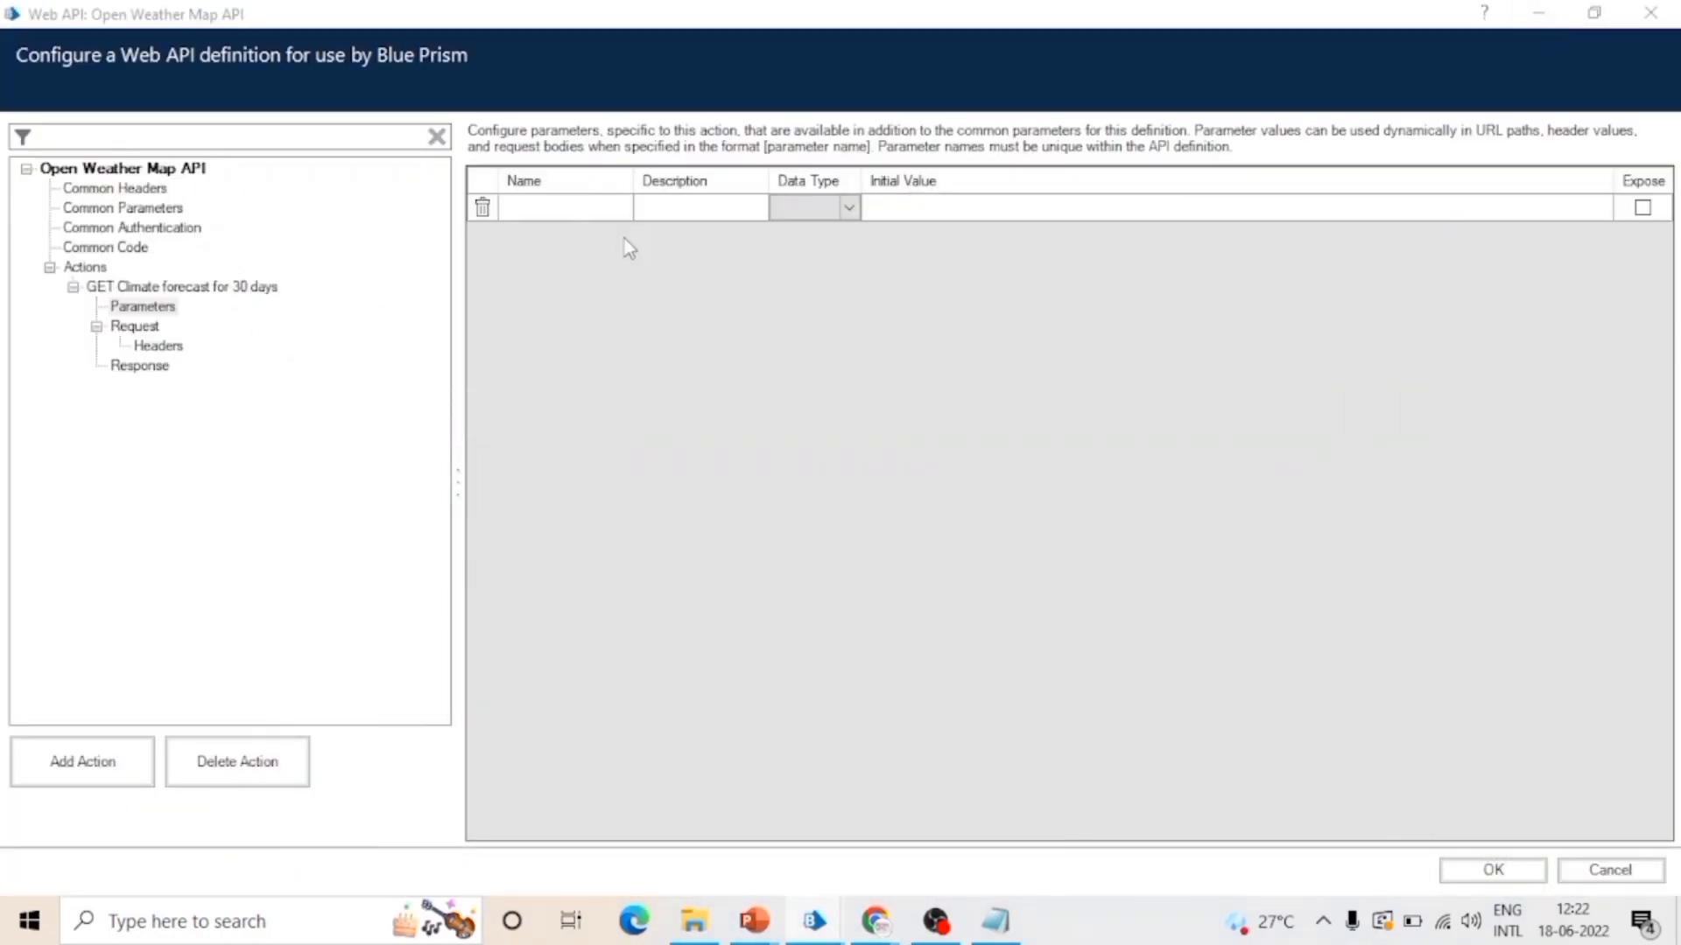
Step: Add a parameter named q to the 30-day forecast action, with data type Text and exposure enabled
click(582, 207)
click(582, 207)
text(1)
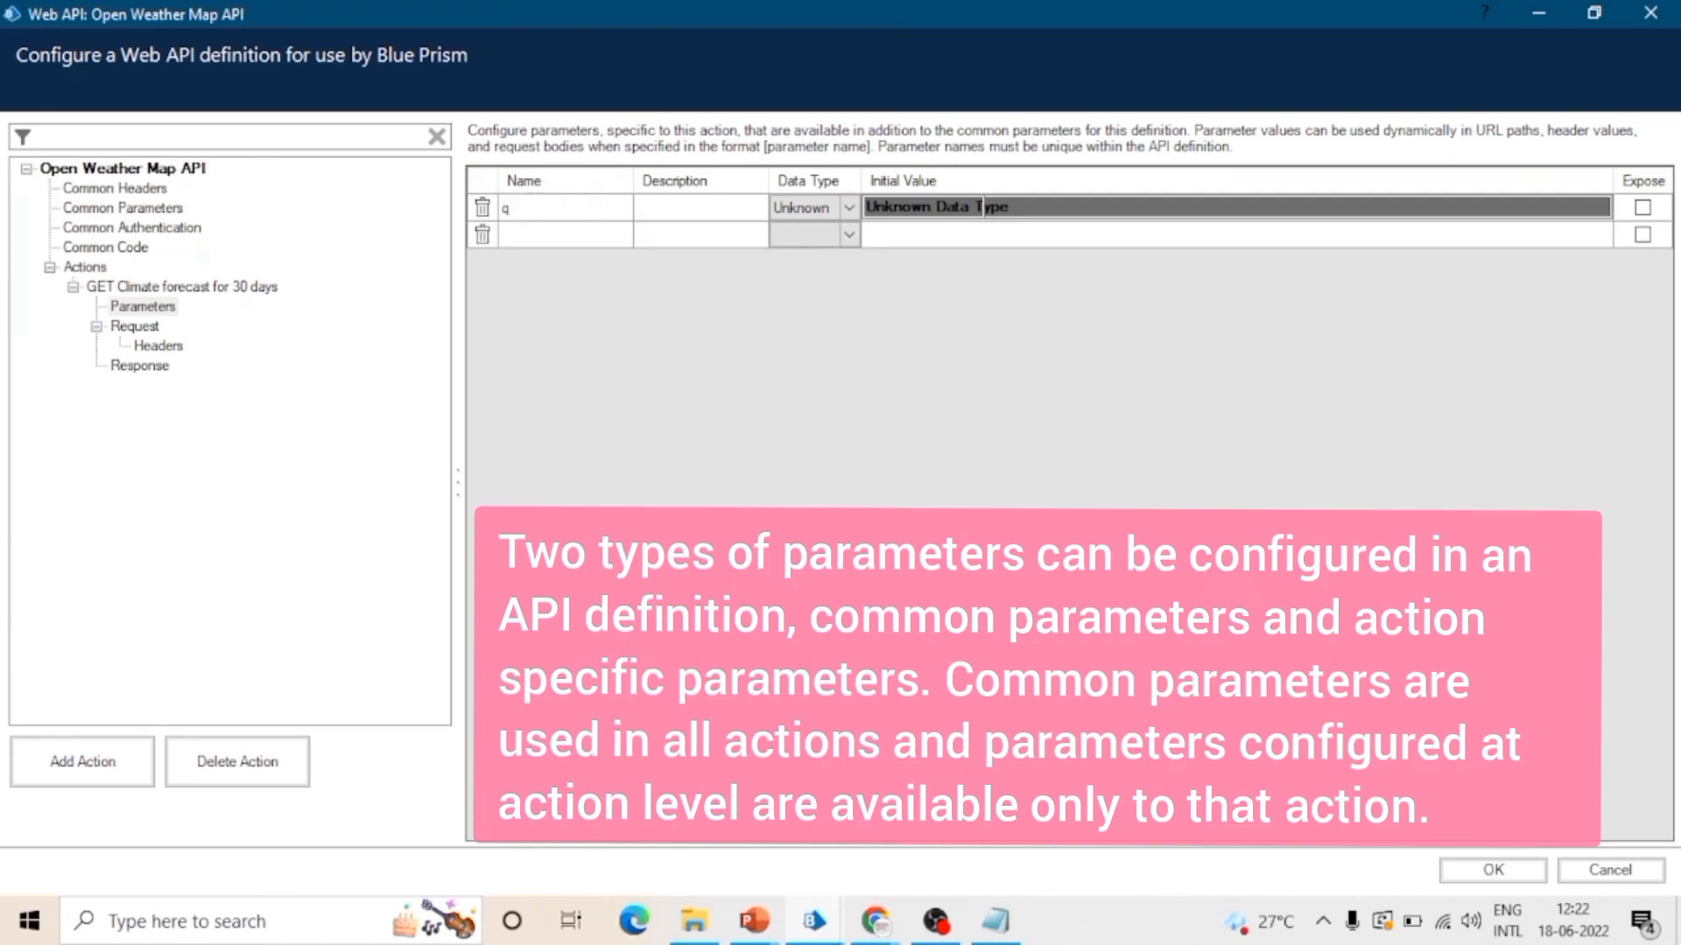
click(801, 209)
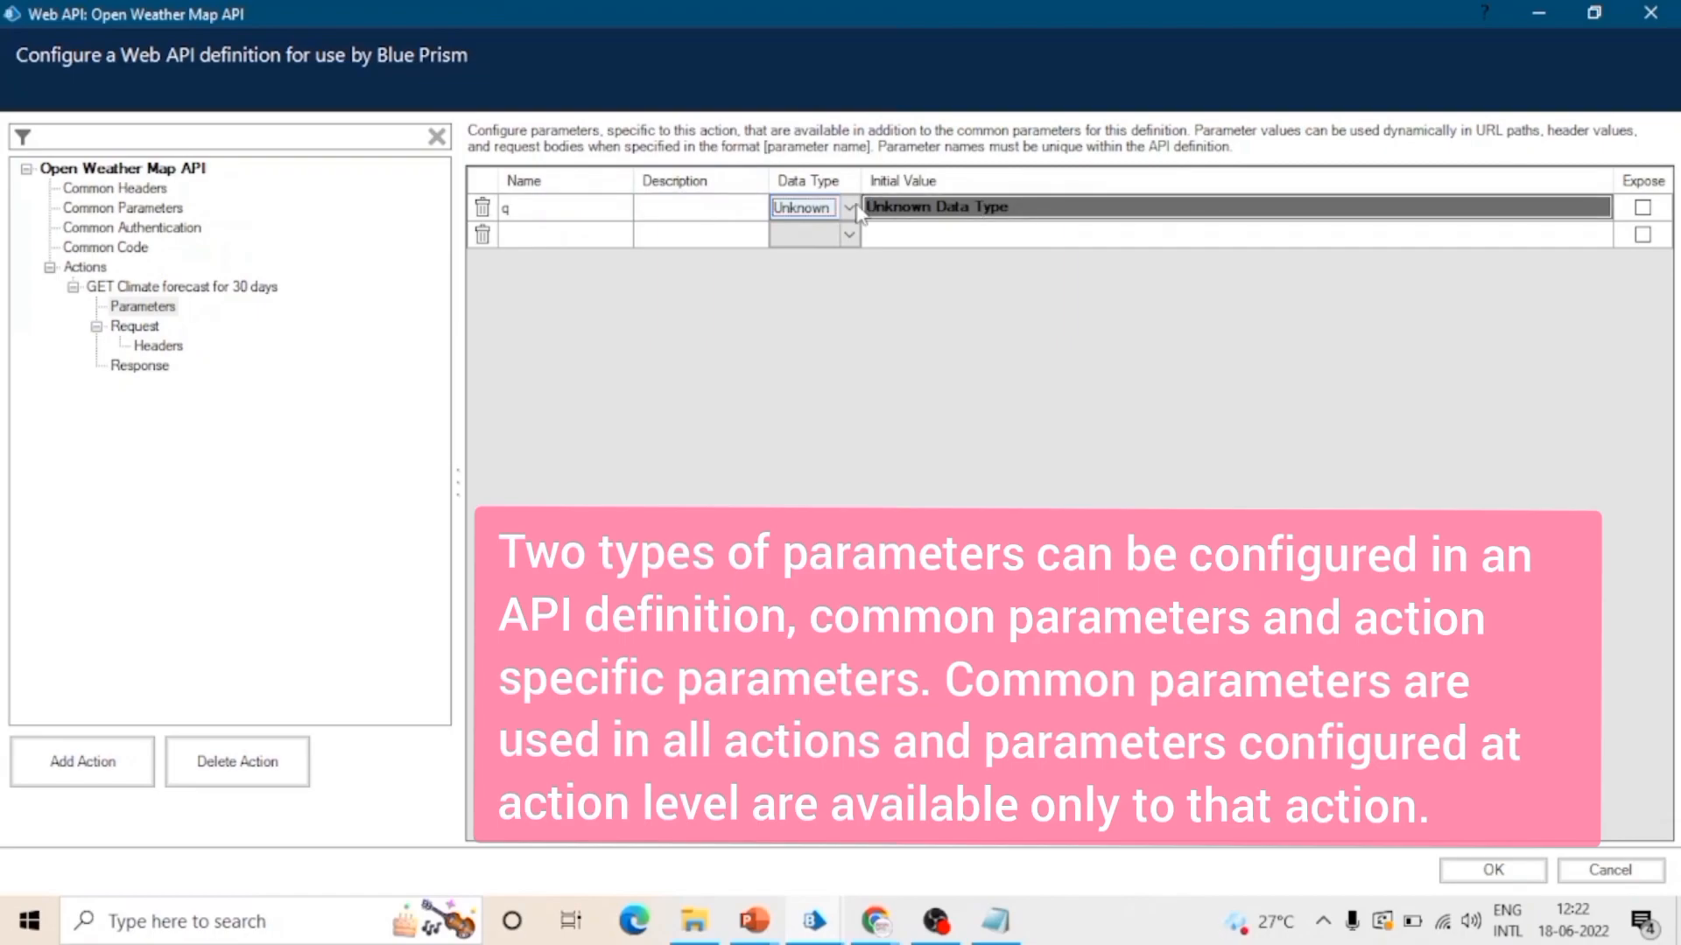
click(849, 208)
click(849, 208)
click(848, 209)
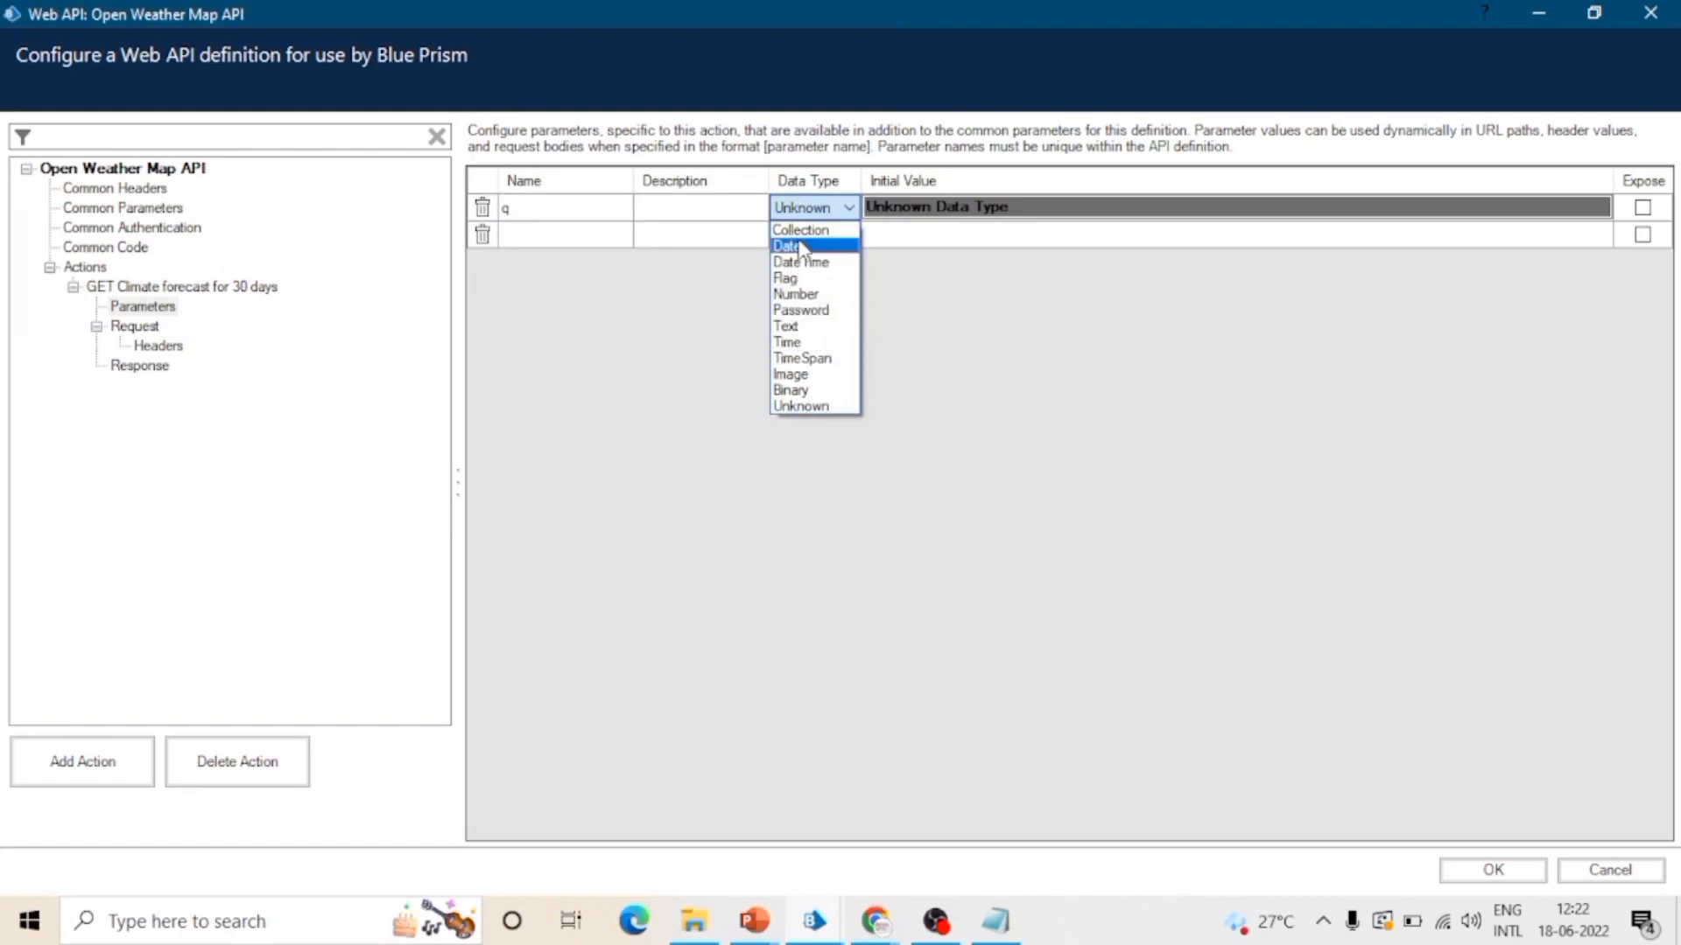
click(792, 325)
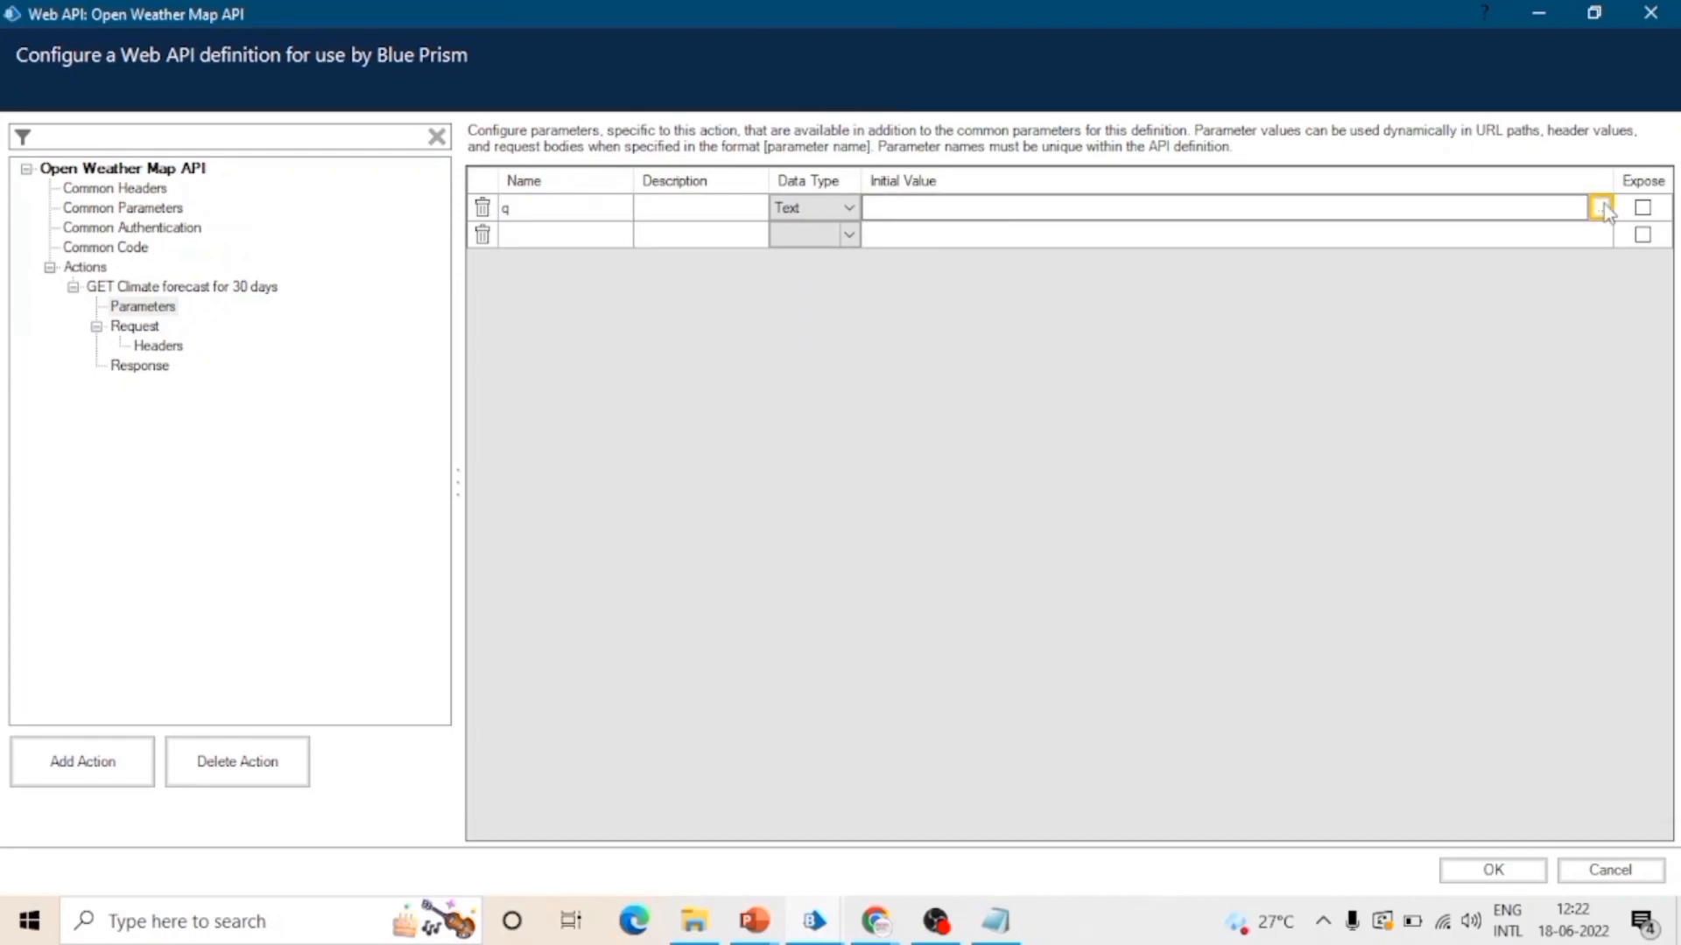
click(1642, 208)
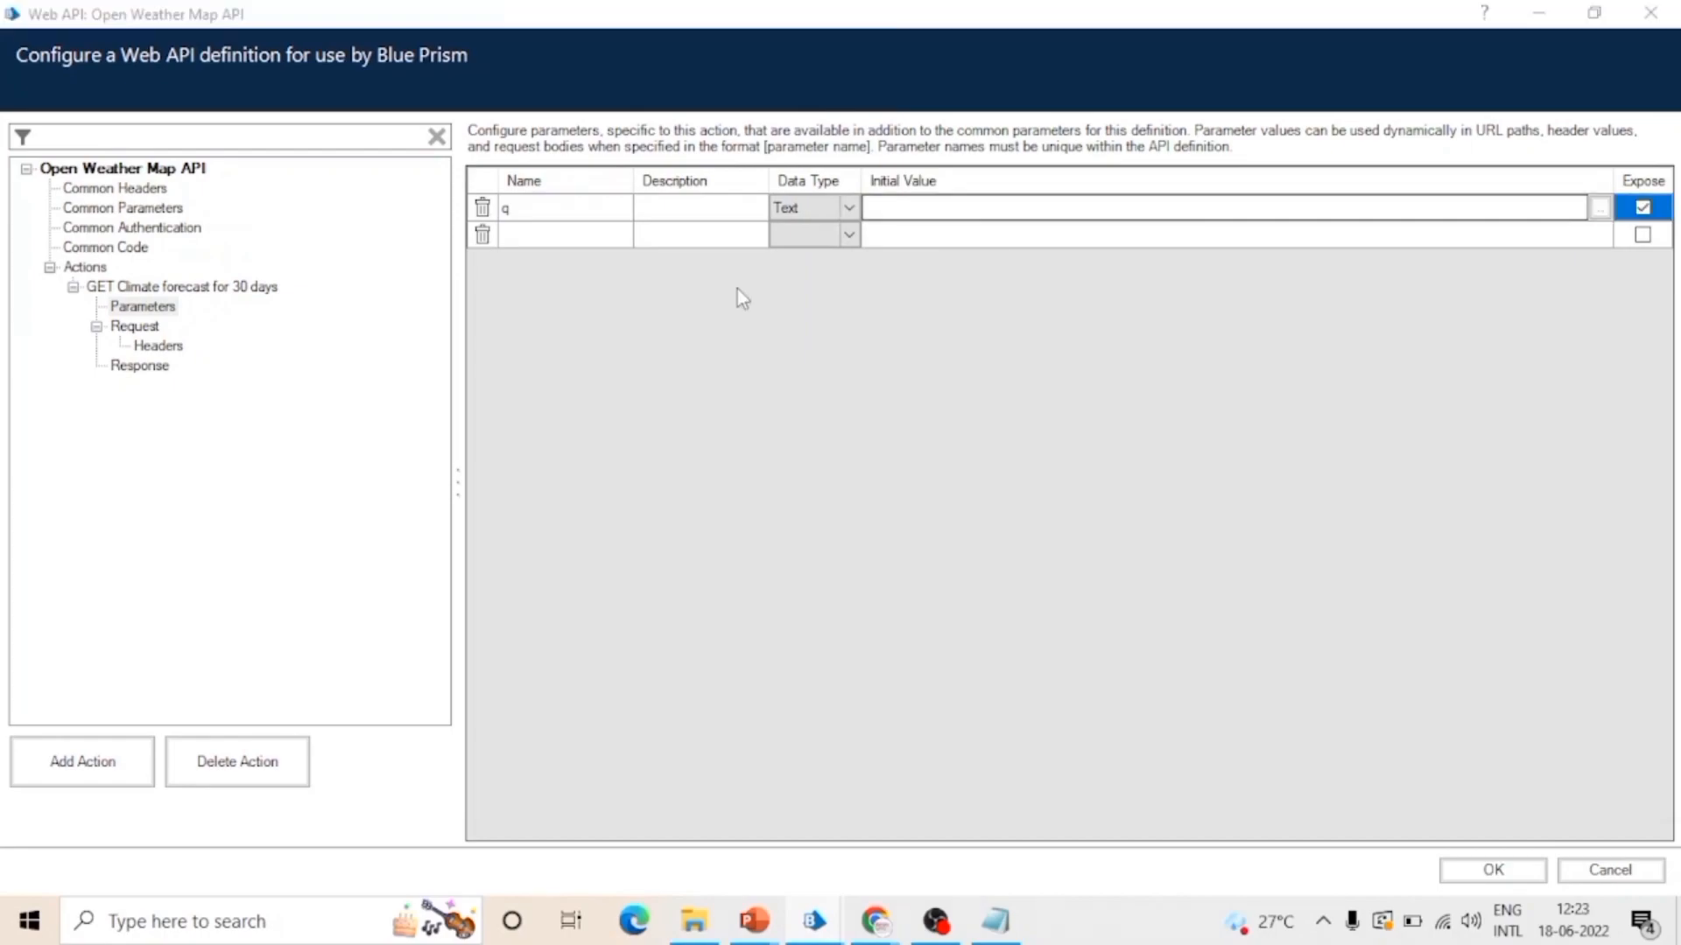
click(483, 235)
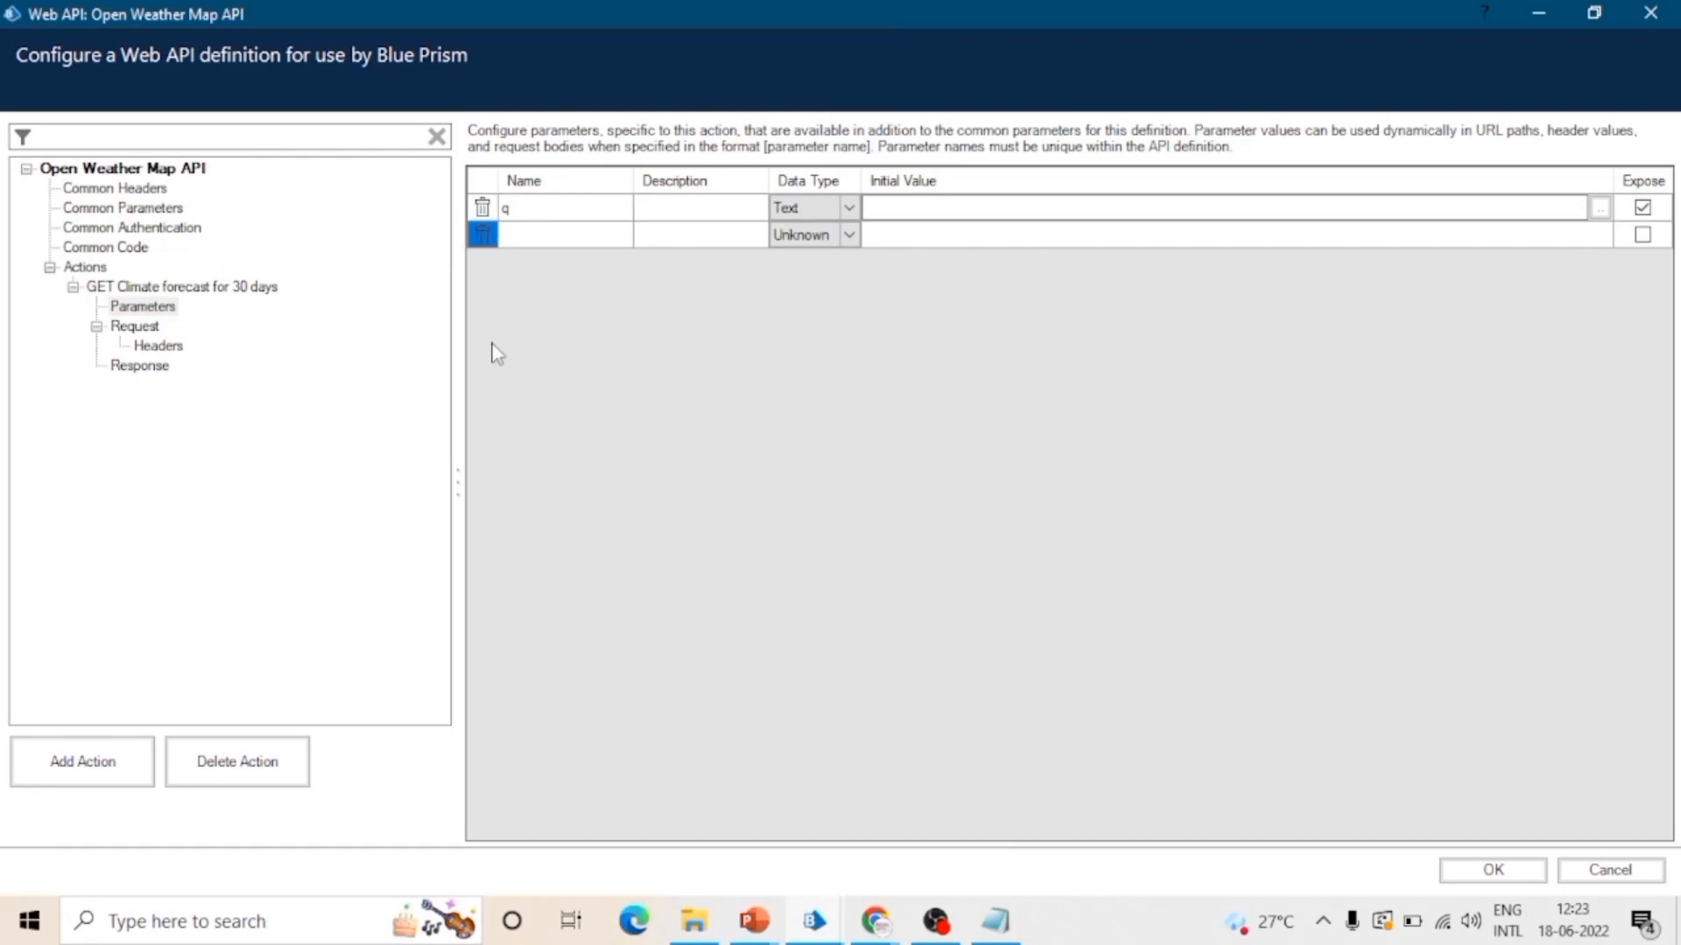
Step: Open the action's Request settings, review the method options and keep GET as the method
click(144, 328)
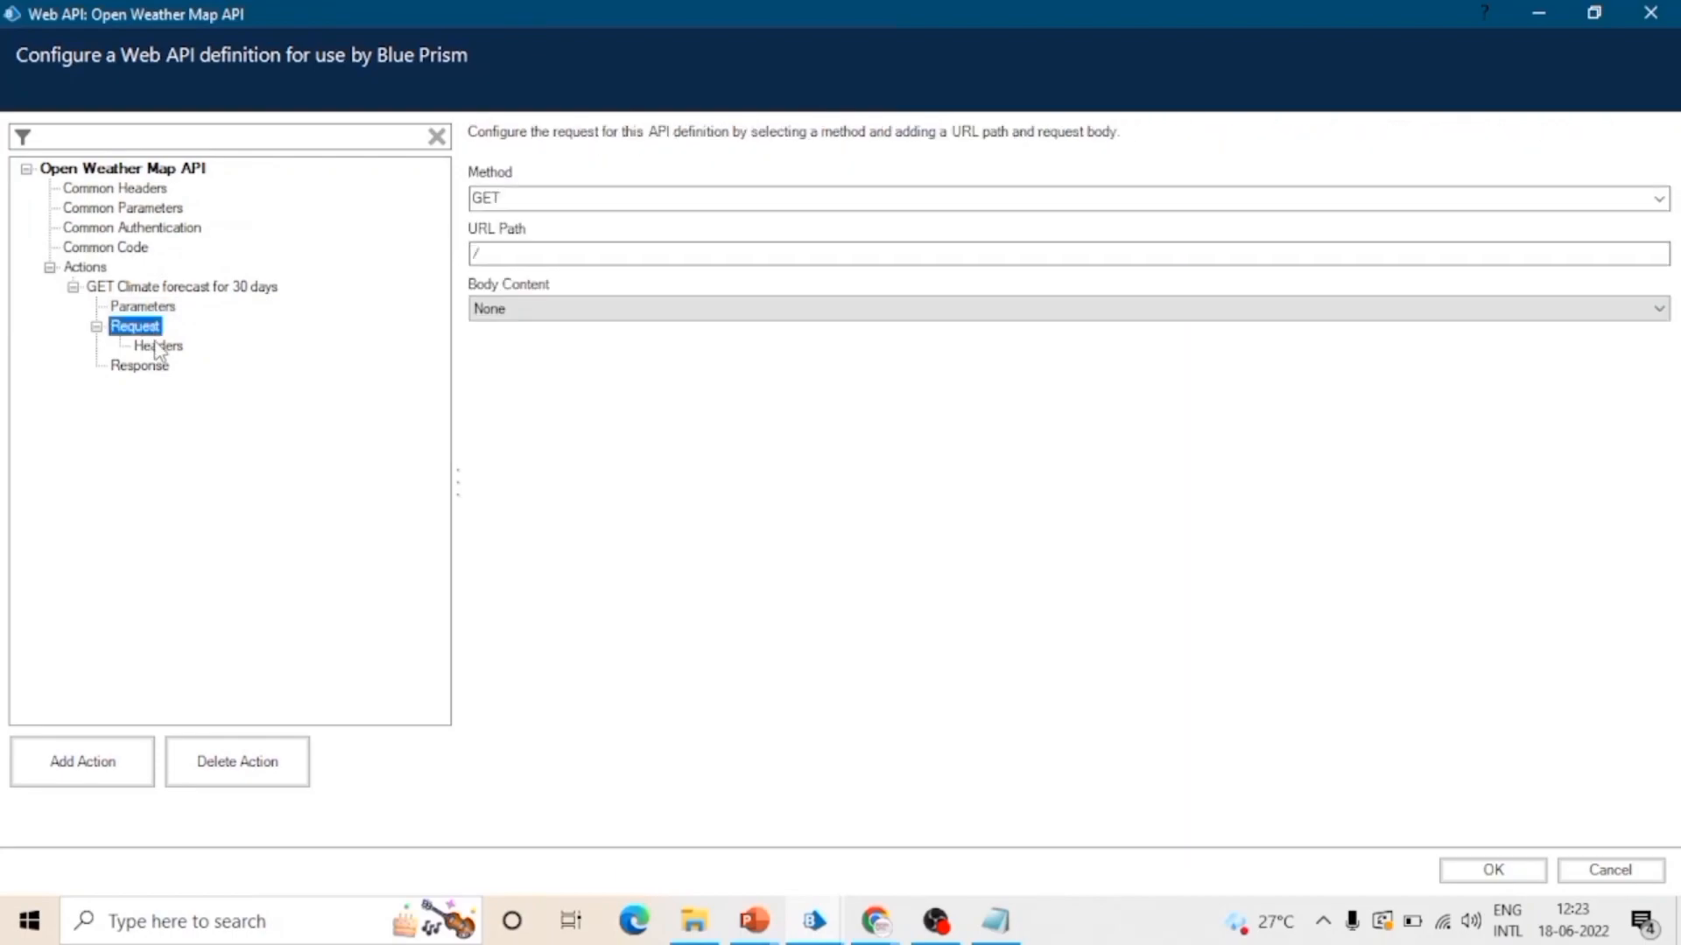
click(529, 197)
click(529, 197)
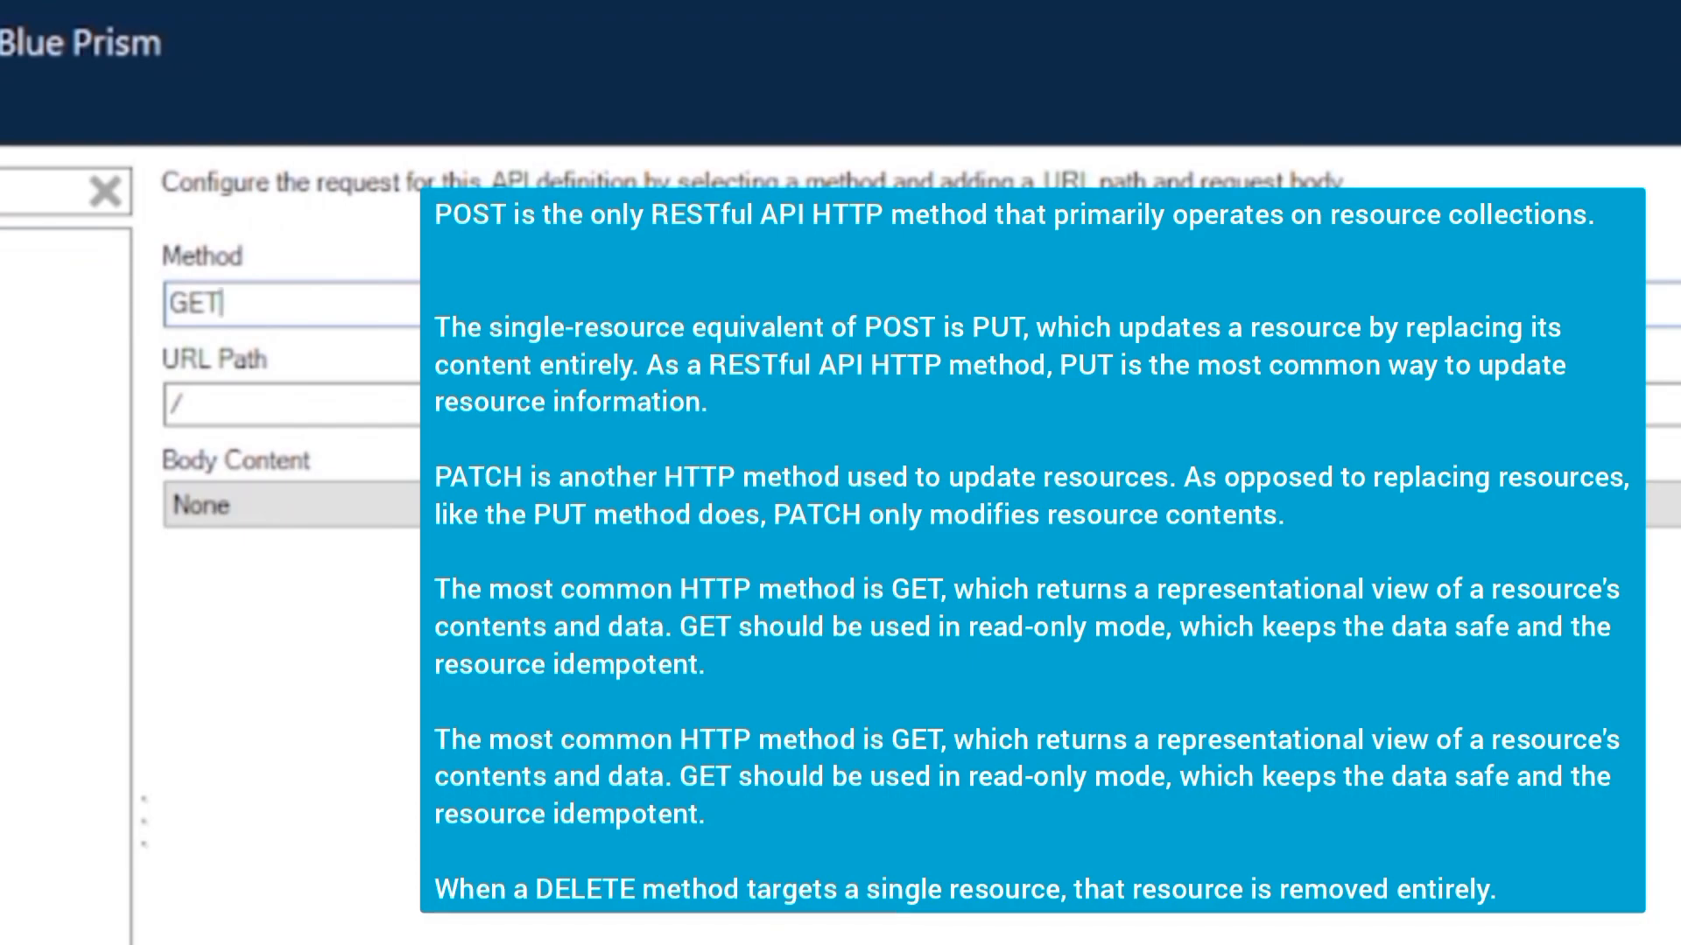
click(1672, 304)
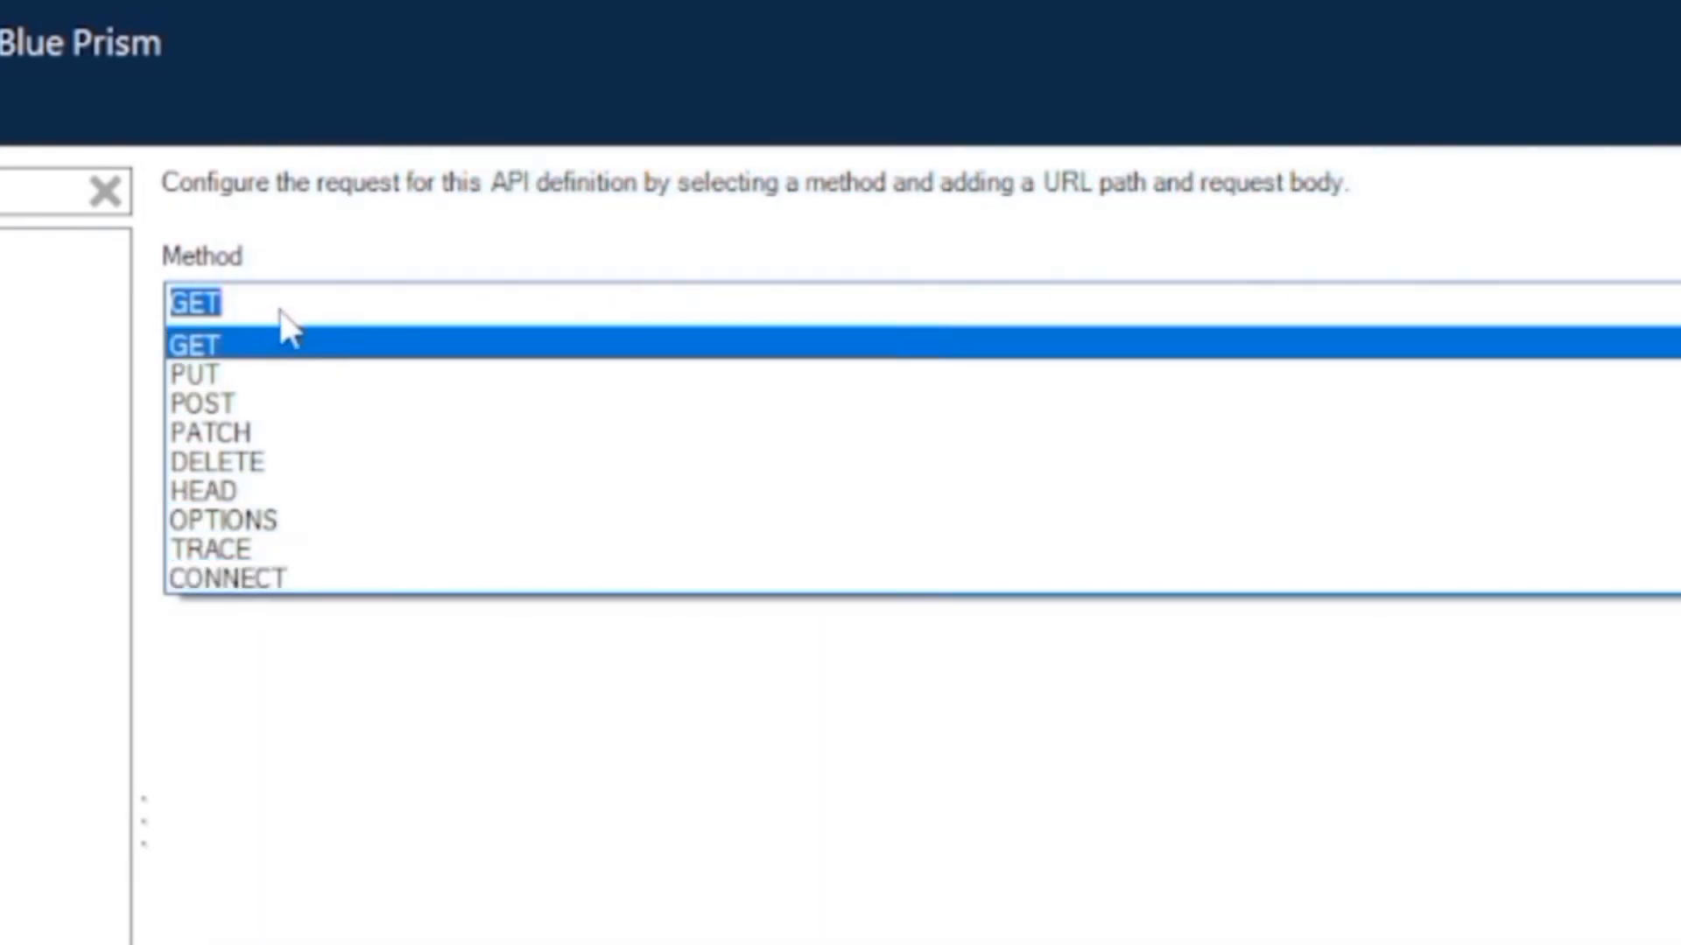
click(280, 310)
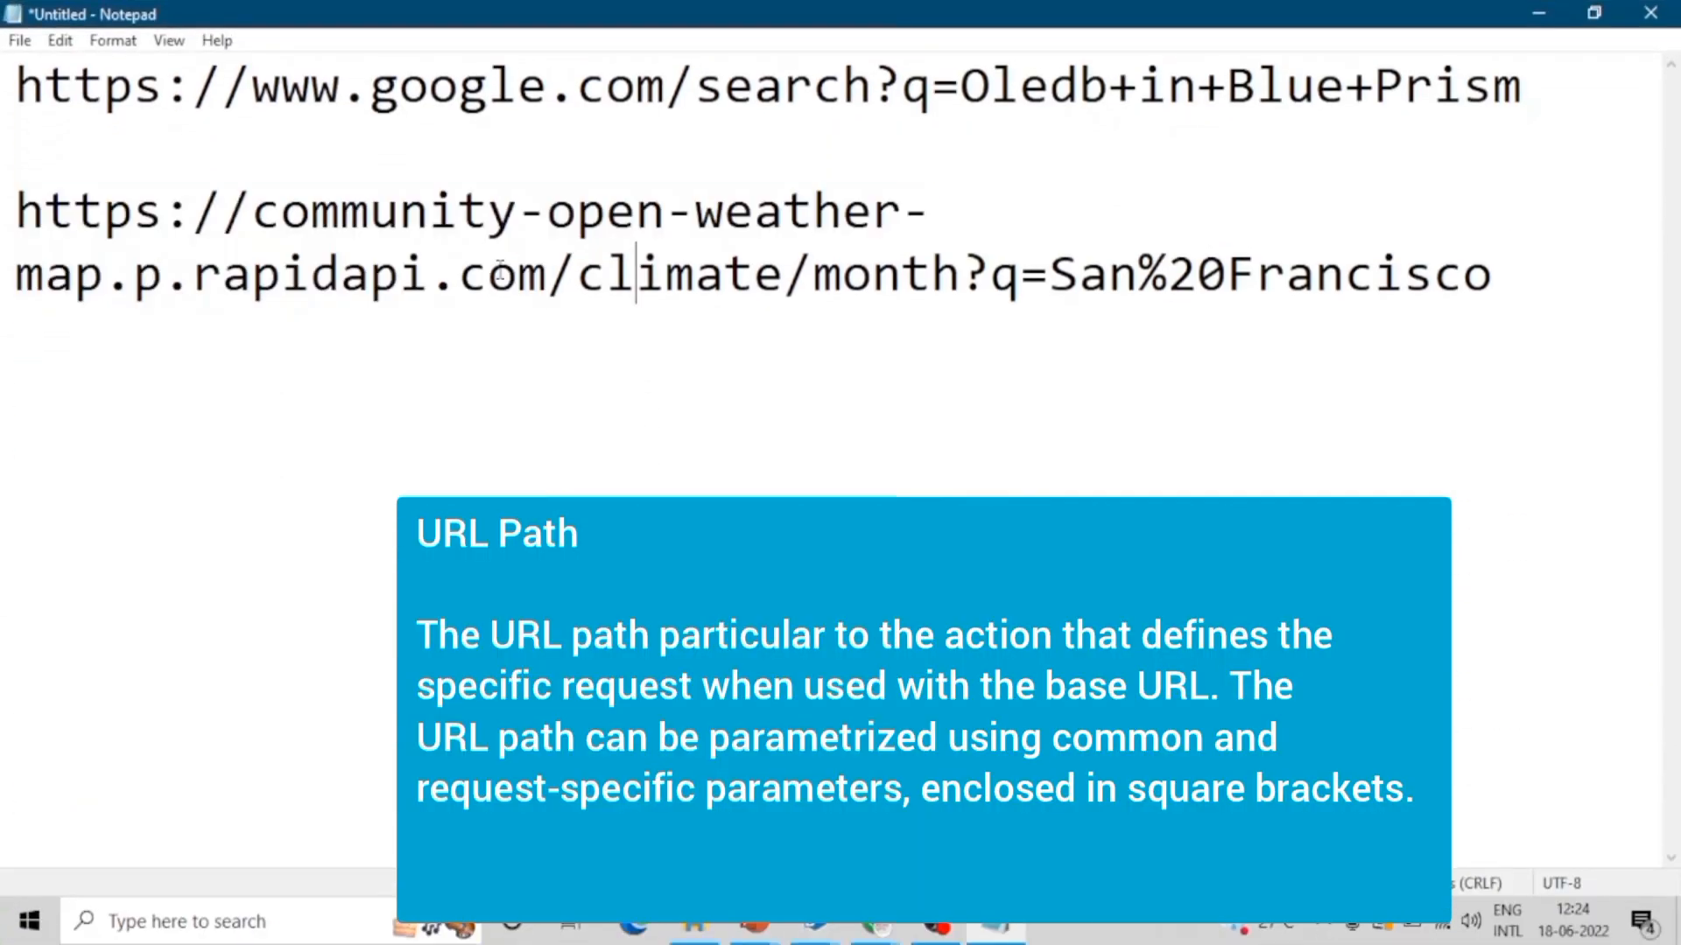
Step: Examine the community-open-weather-map URL in Notepad, distinguishing its base URL, its climate/month path and its q value
drag(578, 273, 42, 210)
click(496, 369)
drag(589, 278, 1494, 250)
key(shift+Home)
click(928, 411)
click(899, 262)
drag(1051, 274, 1509, 256)
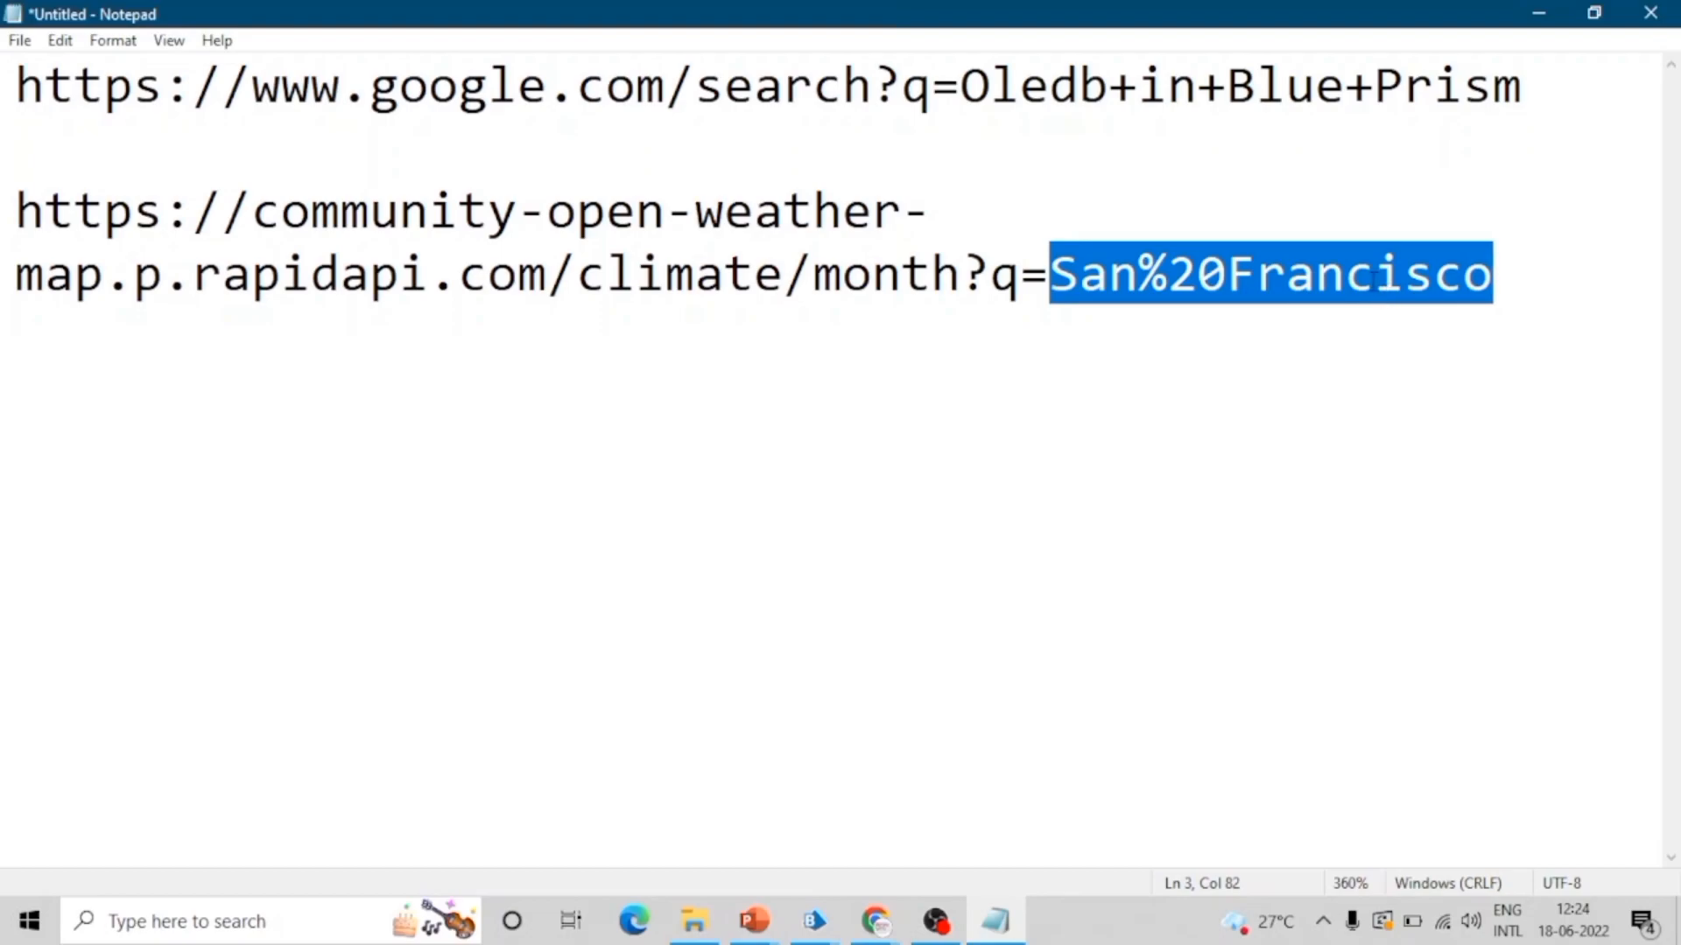
click(1188, 324)
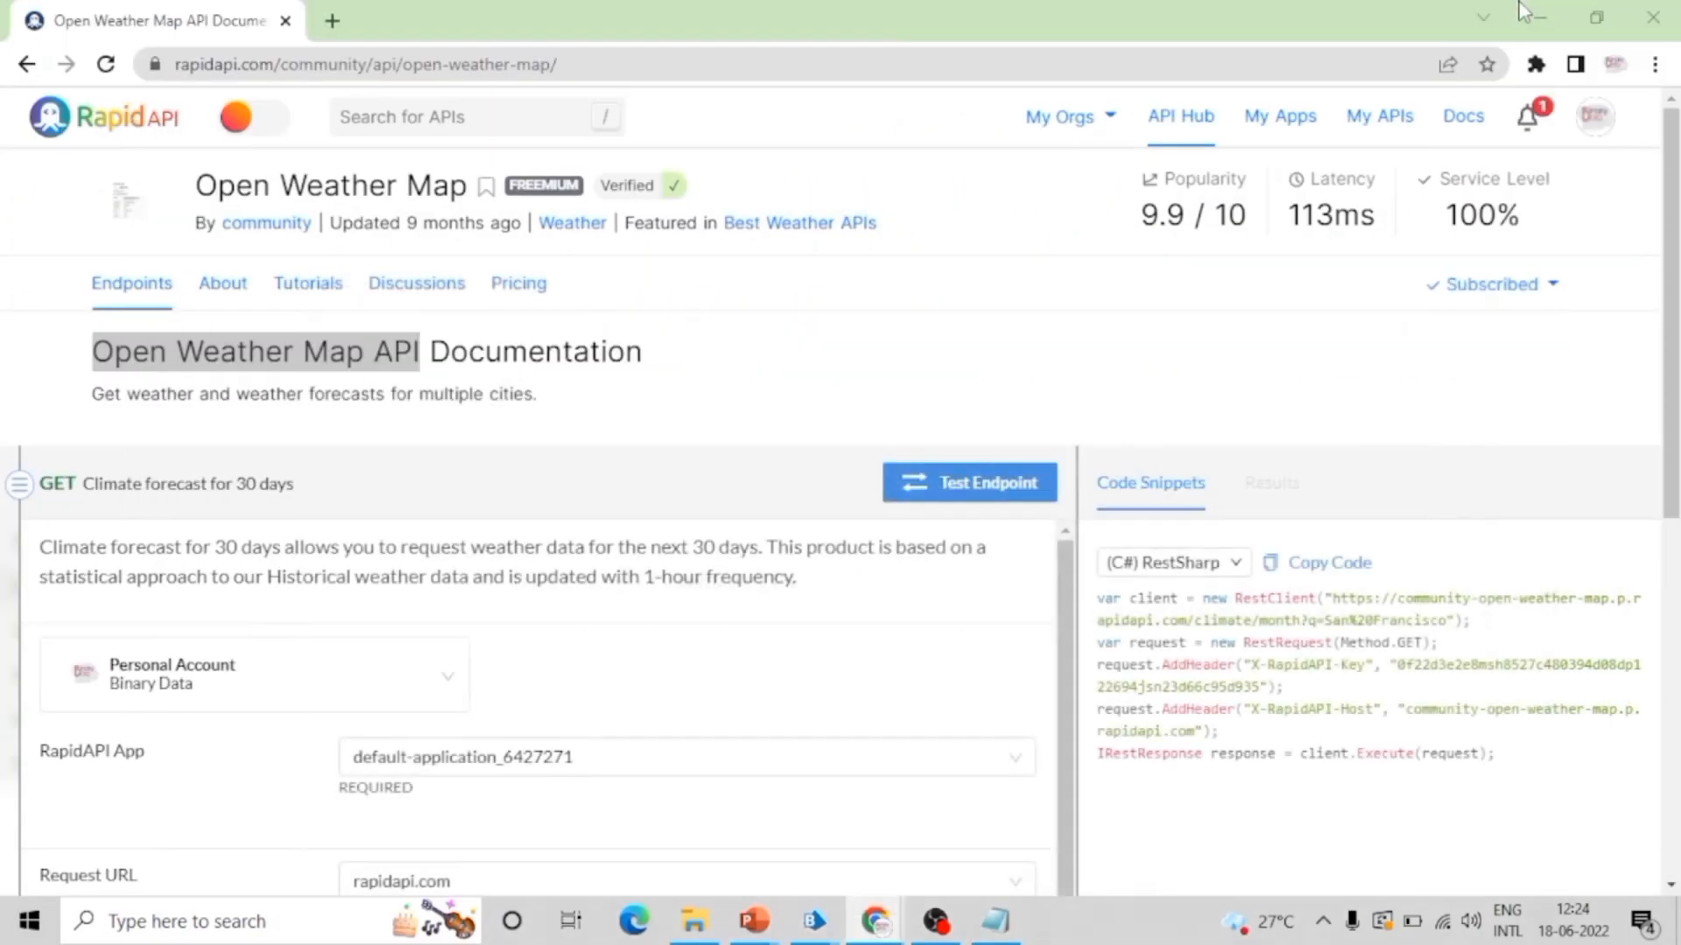
click(1538, 13)
Step: Set the forecast endpoint's q parameter to India in Chrome and check the URL in the RestSharp snippet
scroll(775, 659, down, 10)
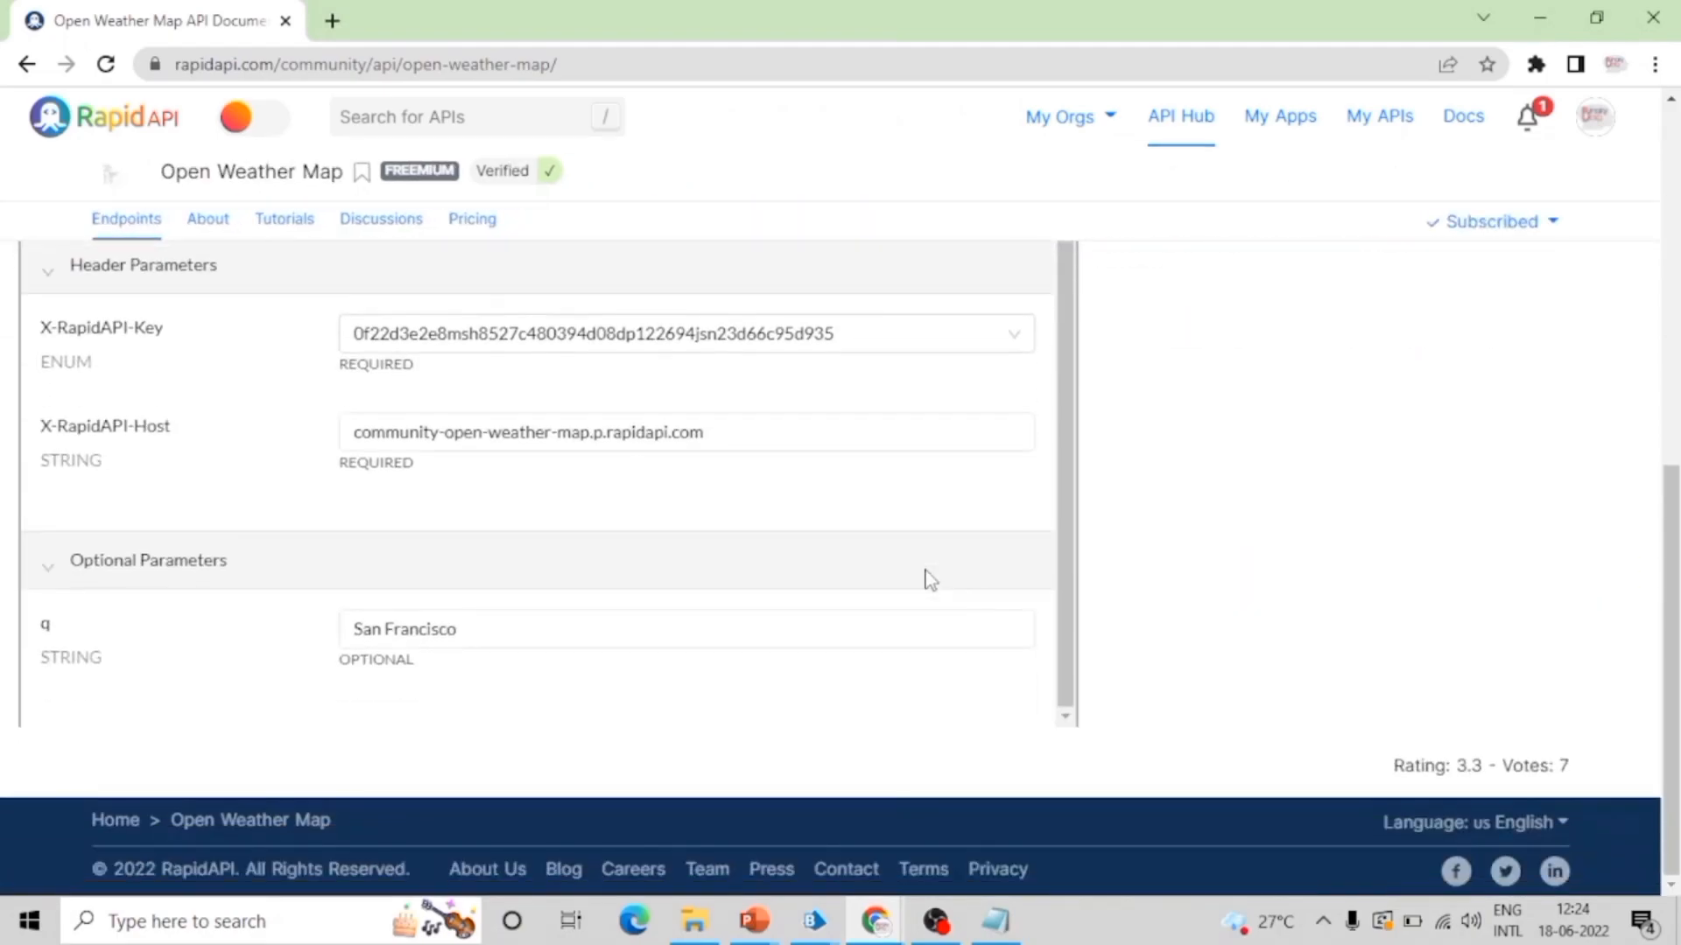
drag(501, 630, 298, 644)
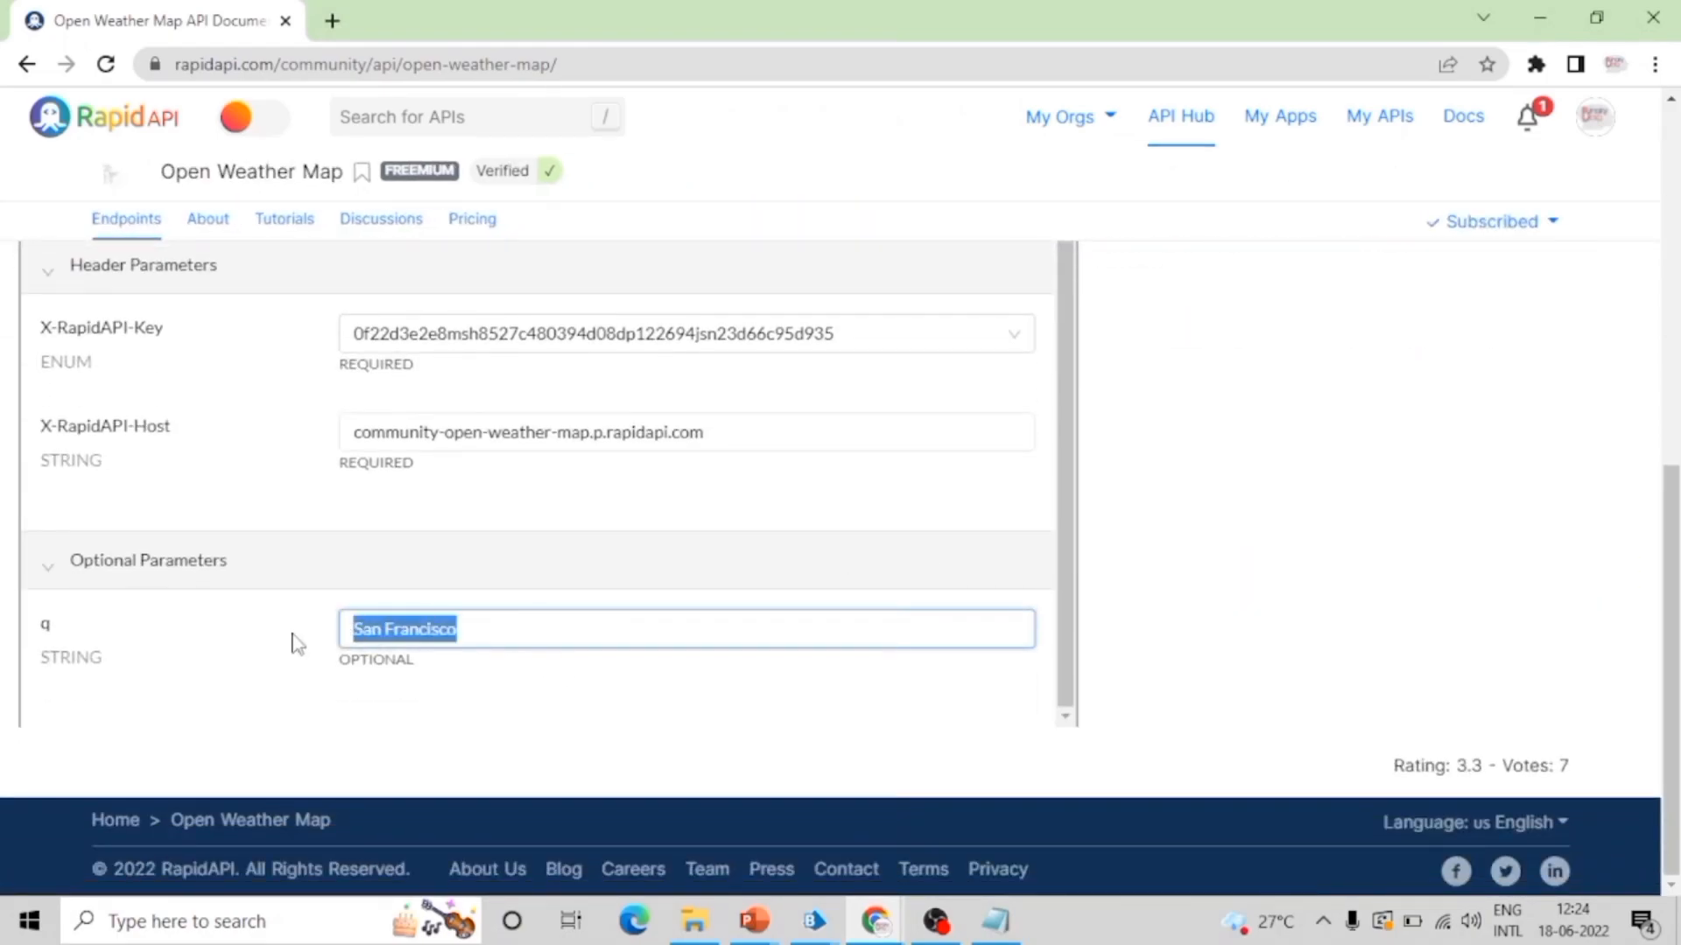
text(India)
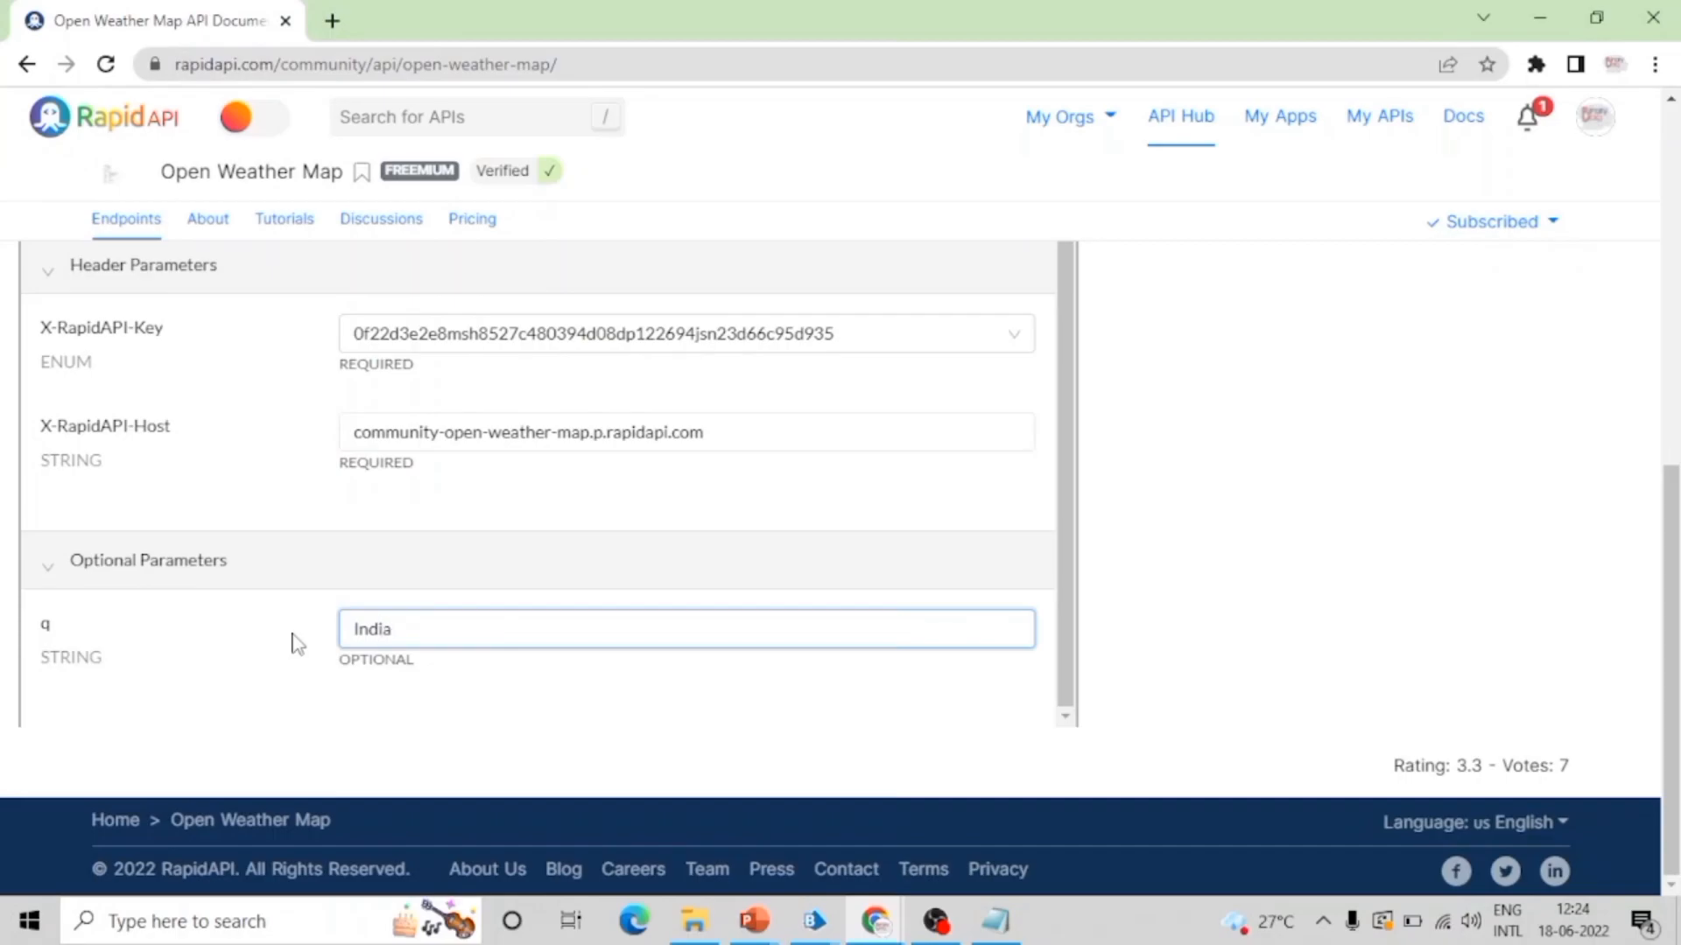
drag(1672, 560, 1672, 329)
drag(1121, 493, 1215, 495)
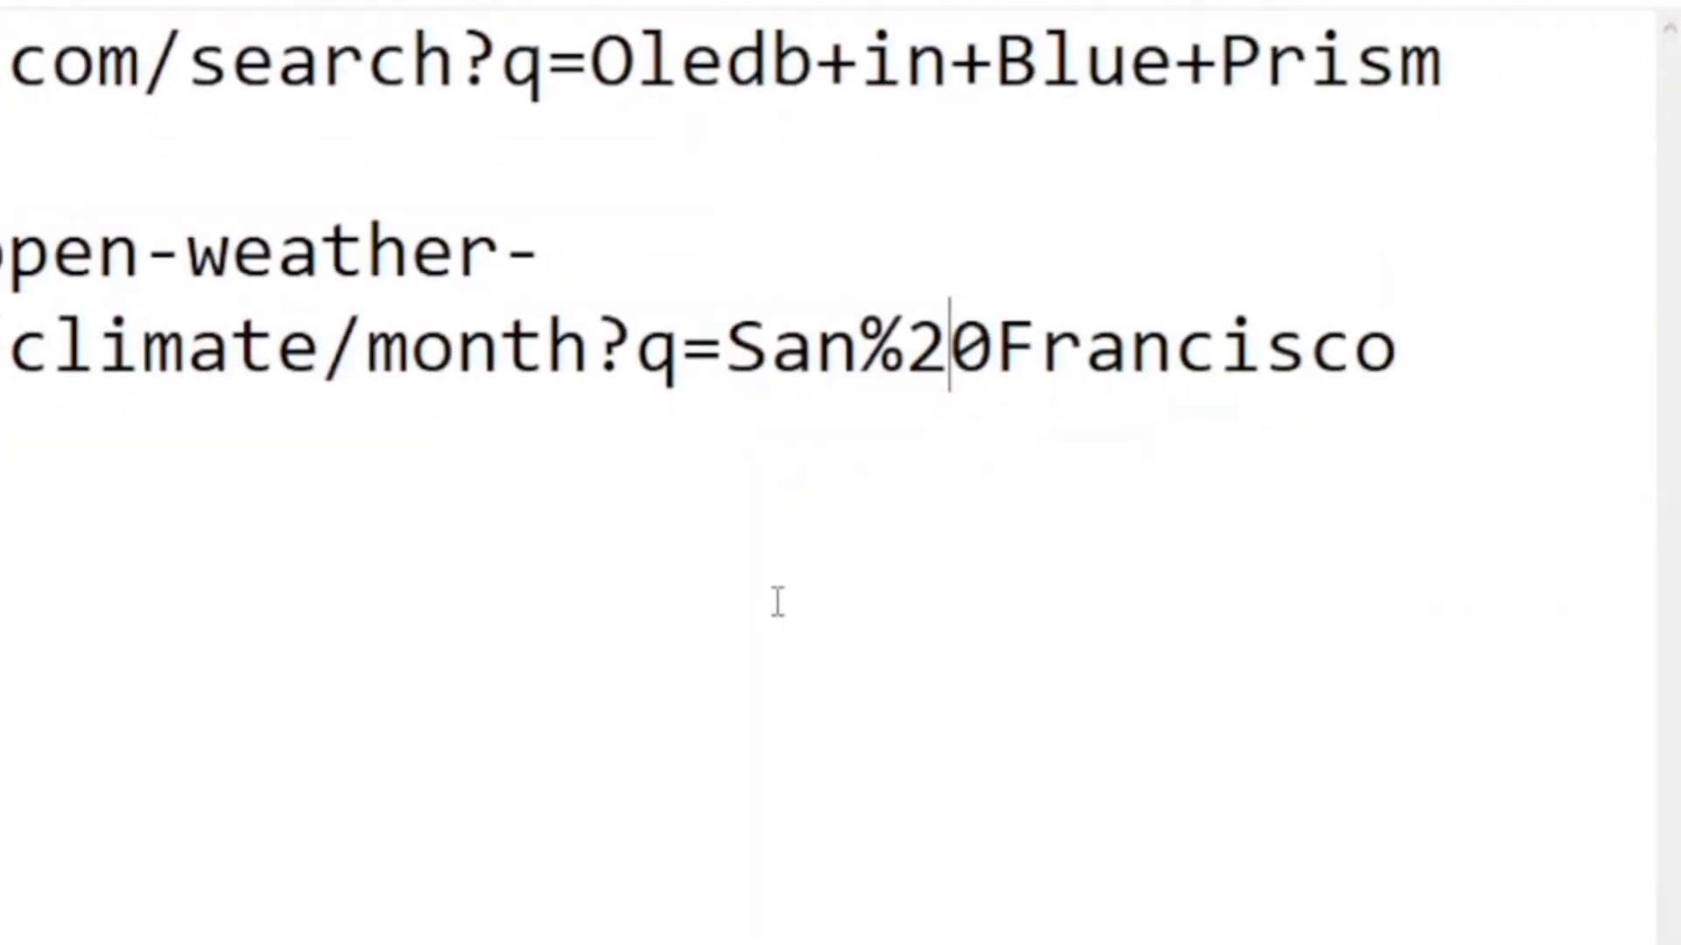
Step: Copy climate/month?q=San%20Francisco from the URL in Notepad into the action's URL Path in Blue Prism
drag(1496, 273, 586, 302)
key(ctrl+c)
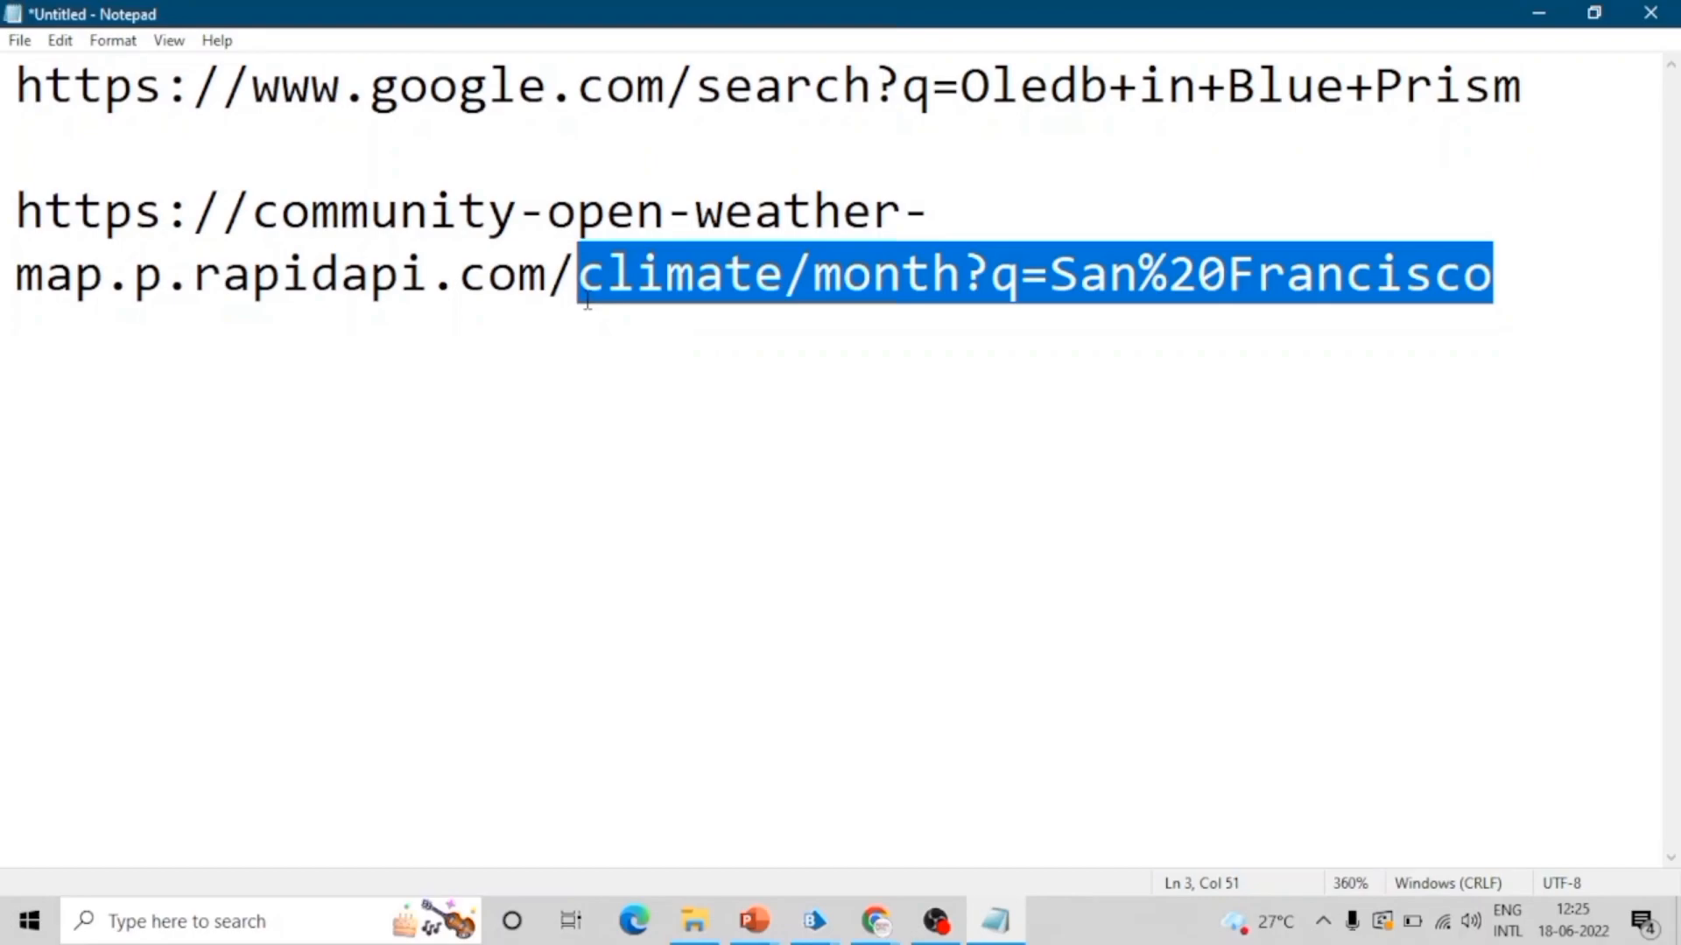
click(1538, 13)
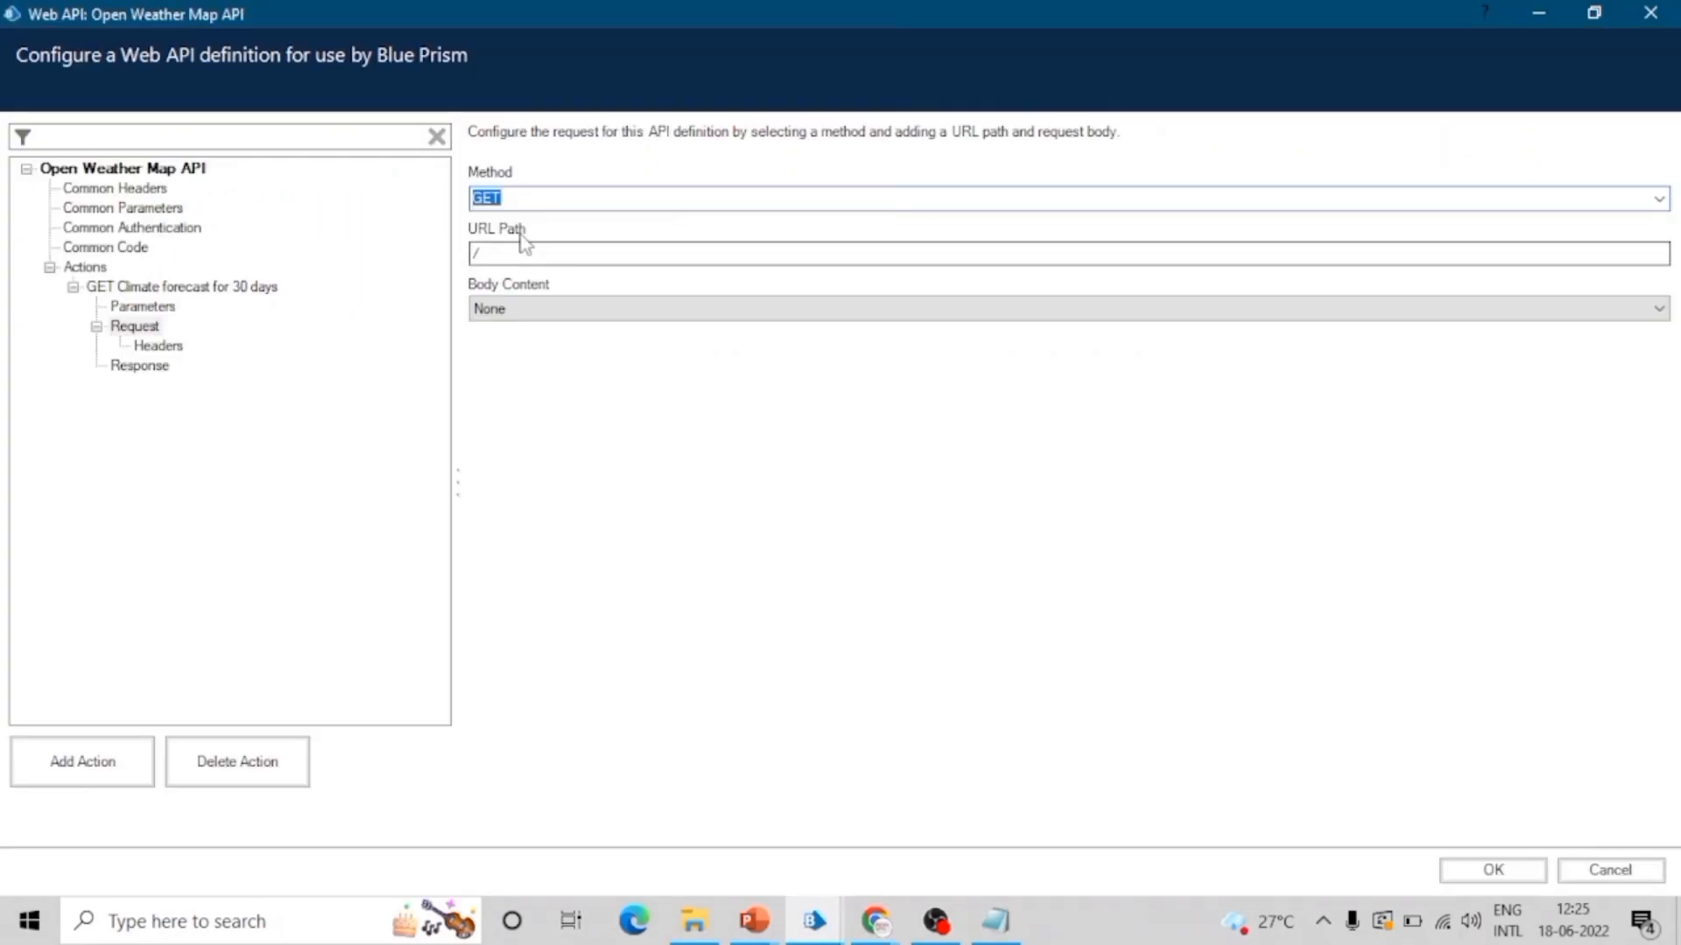
click(543, 256)
key(ctrl+a)
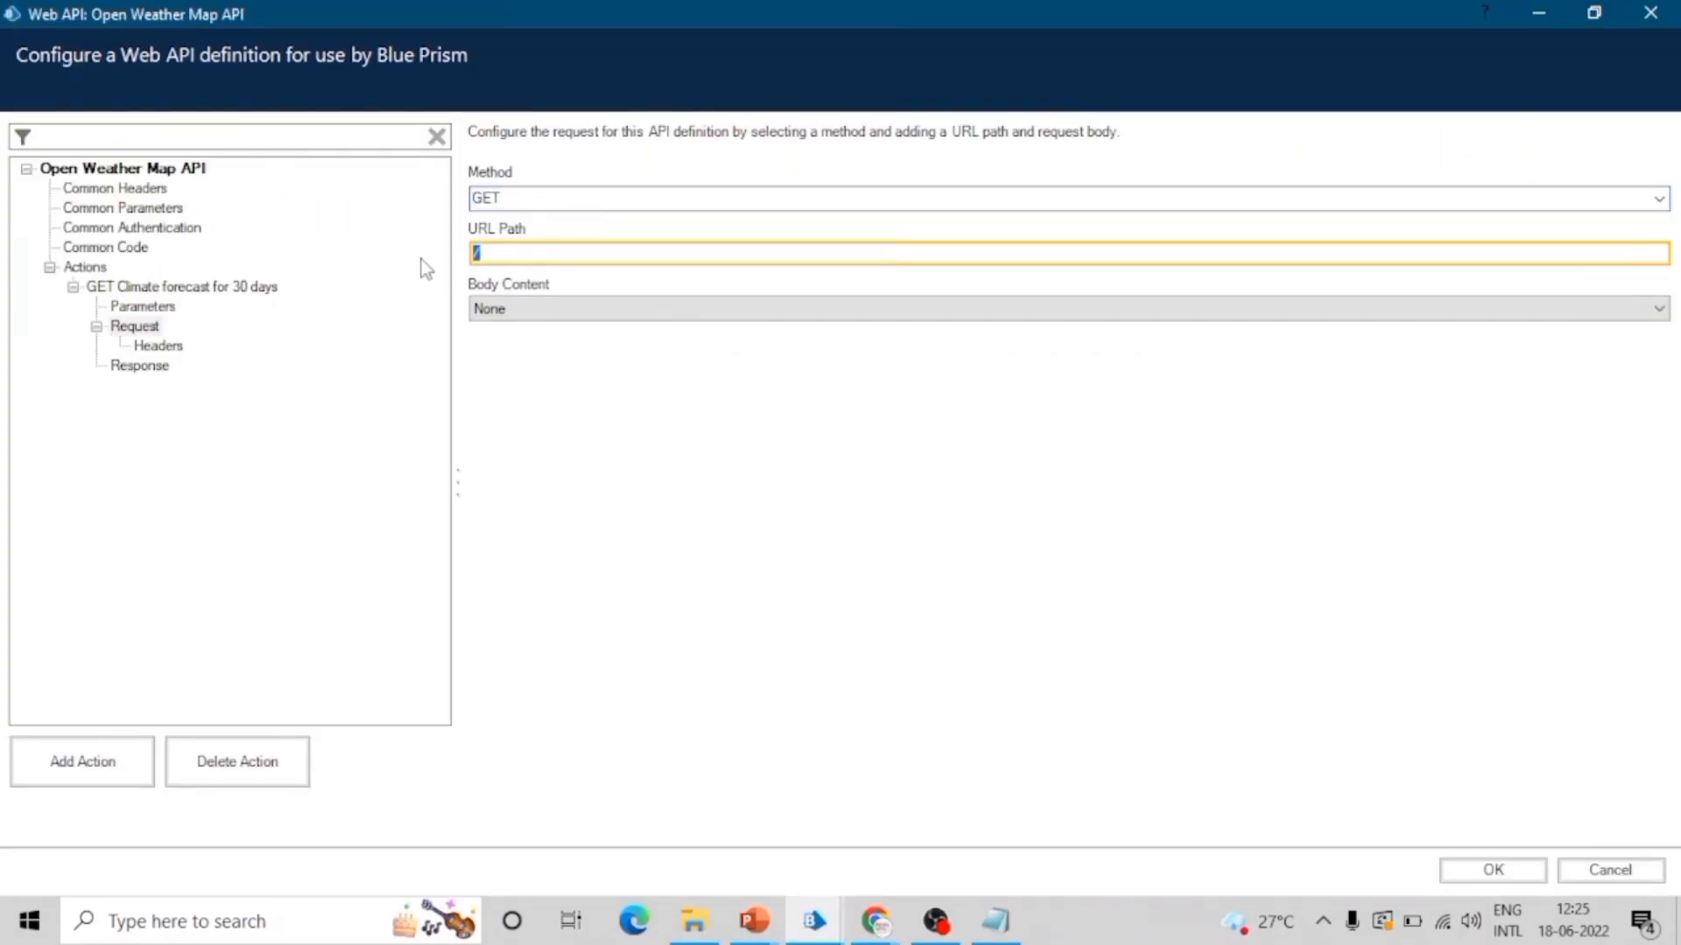
key(ctrl+v)
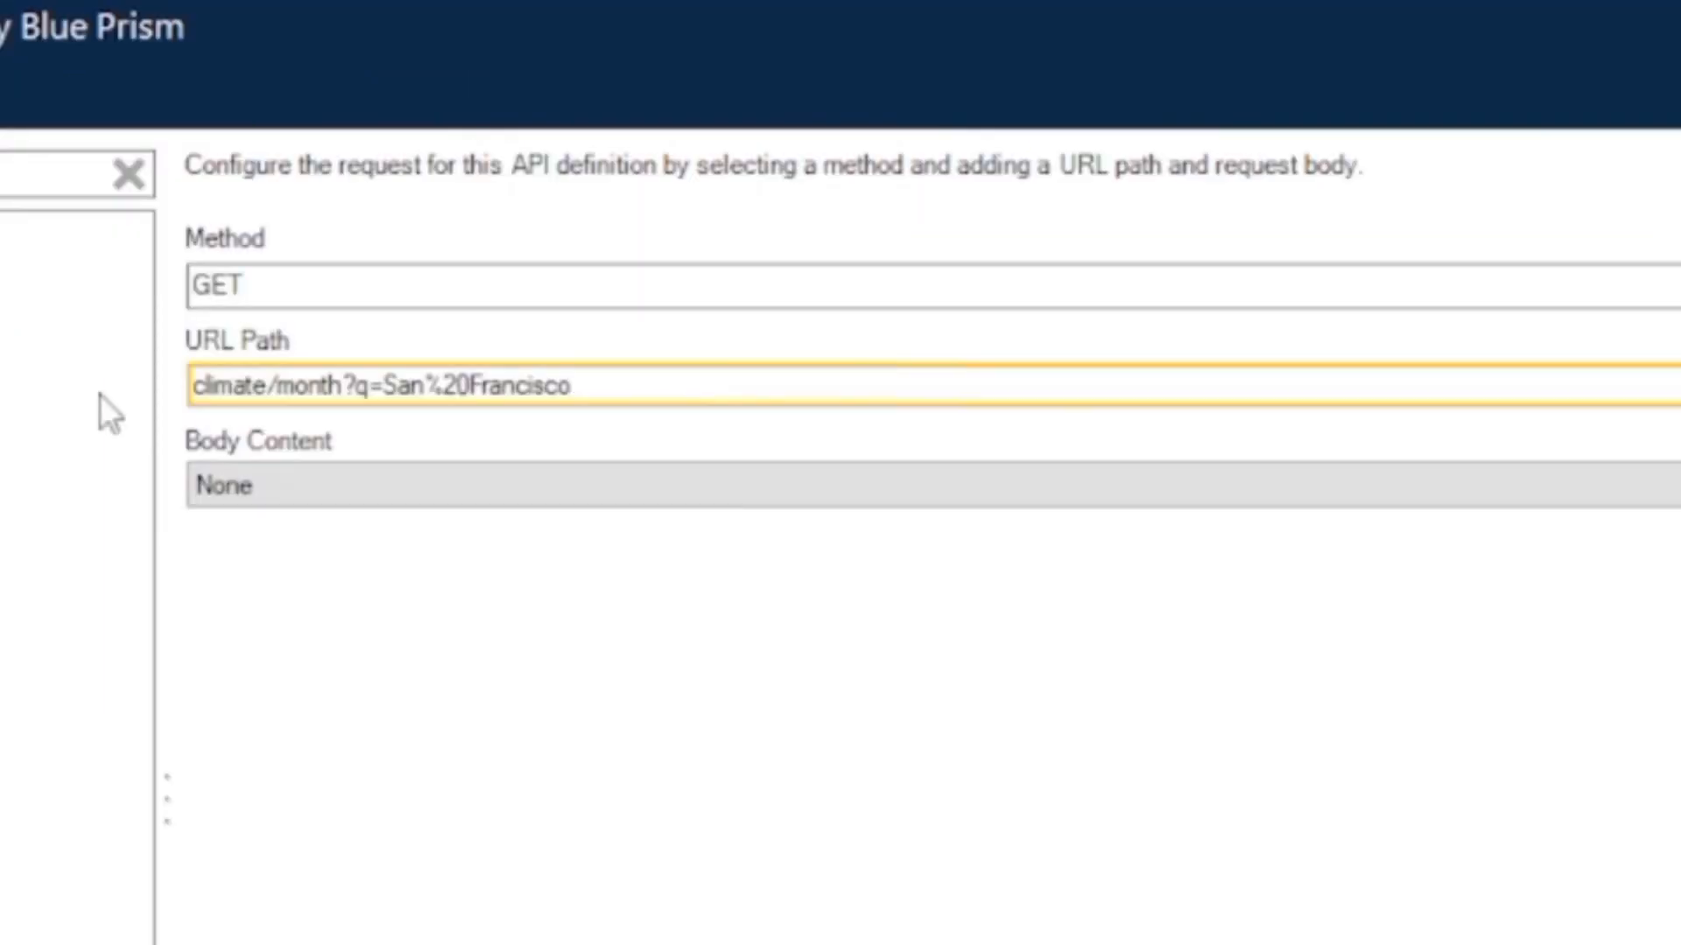
Step: Replace San%20Francisco with the parameter placeholder [City] in the URL Path, giving climate/month?q=[City]
key(BackSpace)
key(BackSpace)
key(BackSpace)
key(BackSpace)
key(BackSpace)
key(BackSpace)
key(BackSpace)
key(BackSpace)
key(BackSpace)
key(BackSpace)
key(BackSpace)
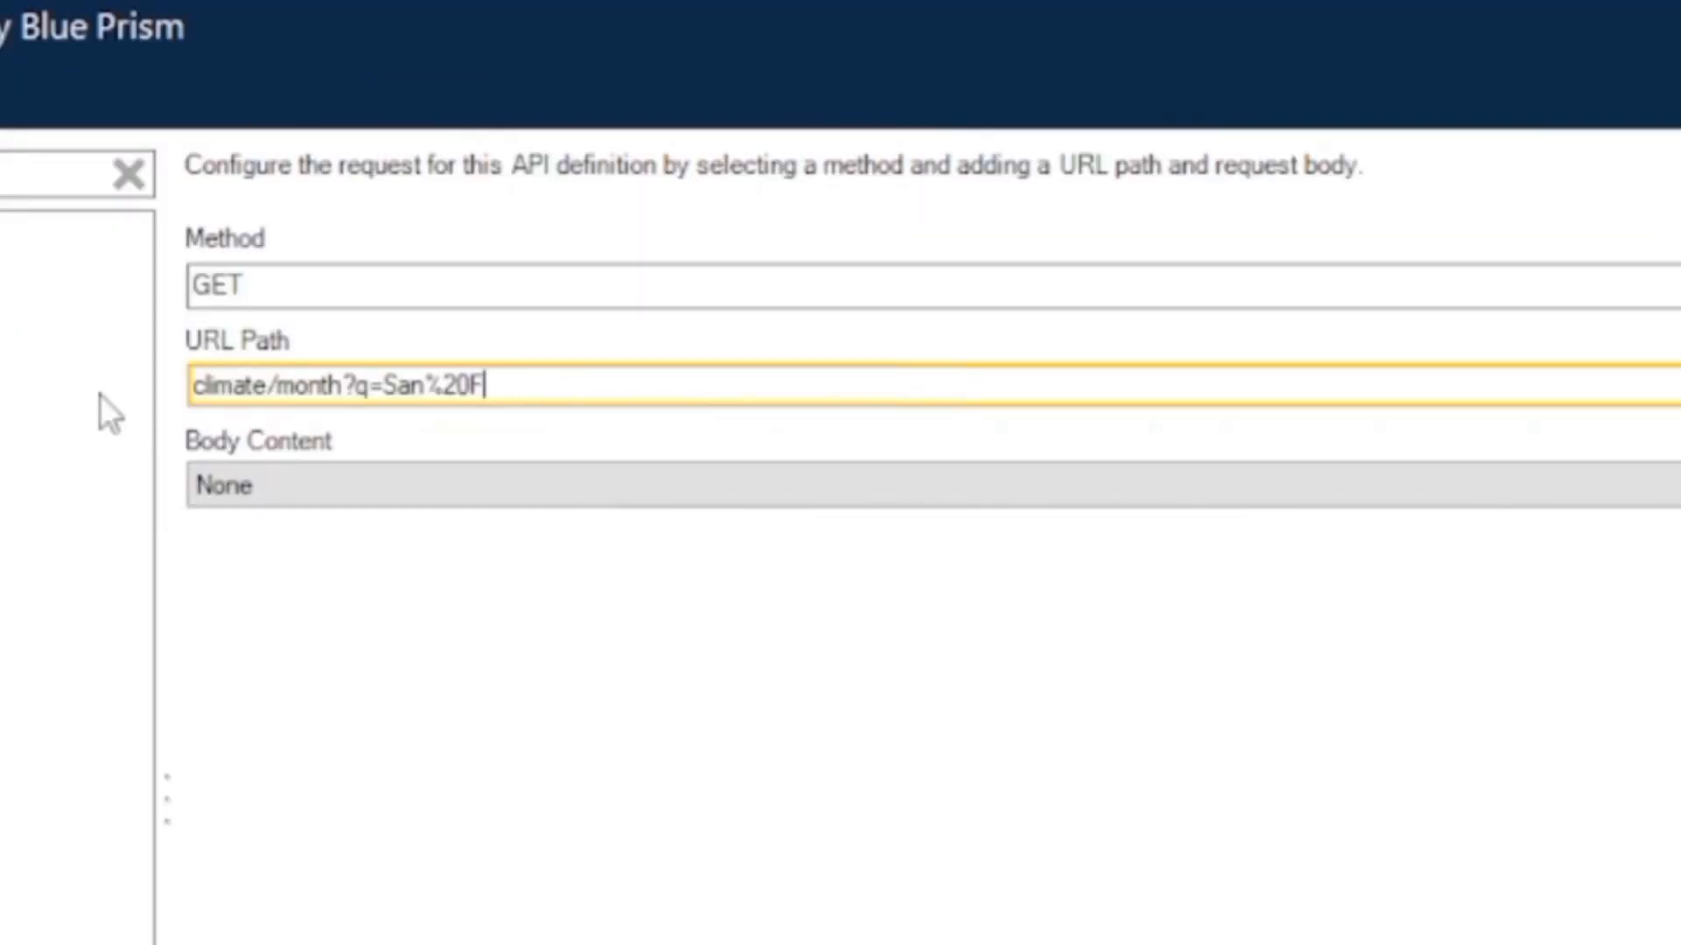
key(BackSpace)
key(BackSpace)
key(BackSpace)
key(BackSpace)
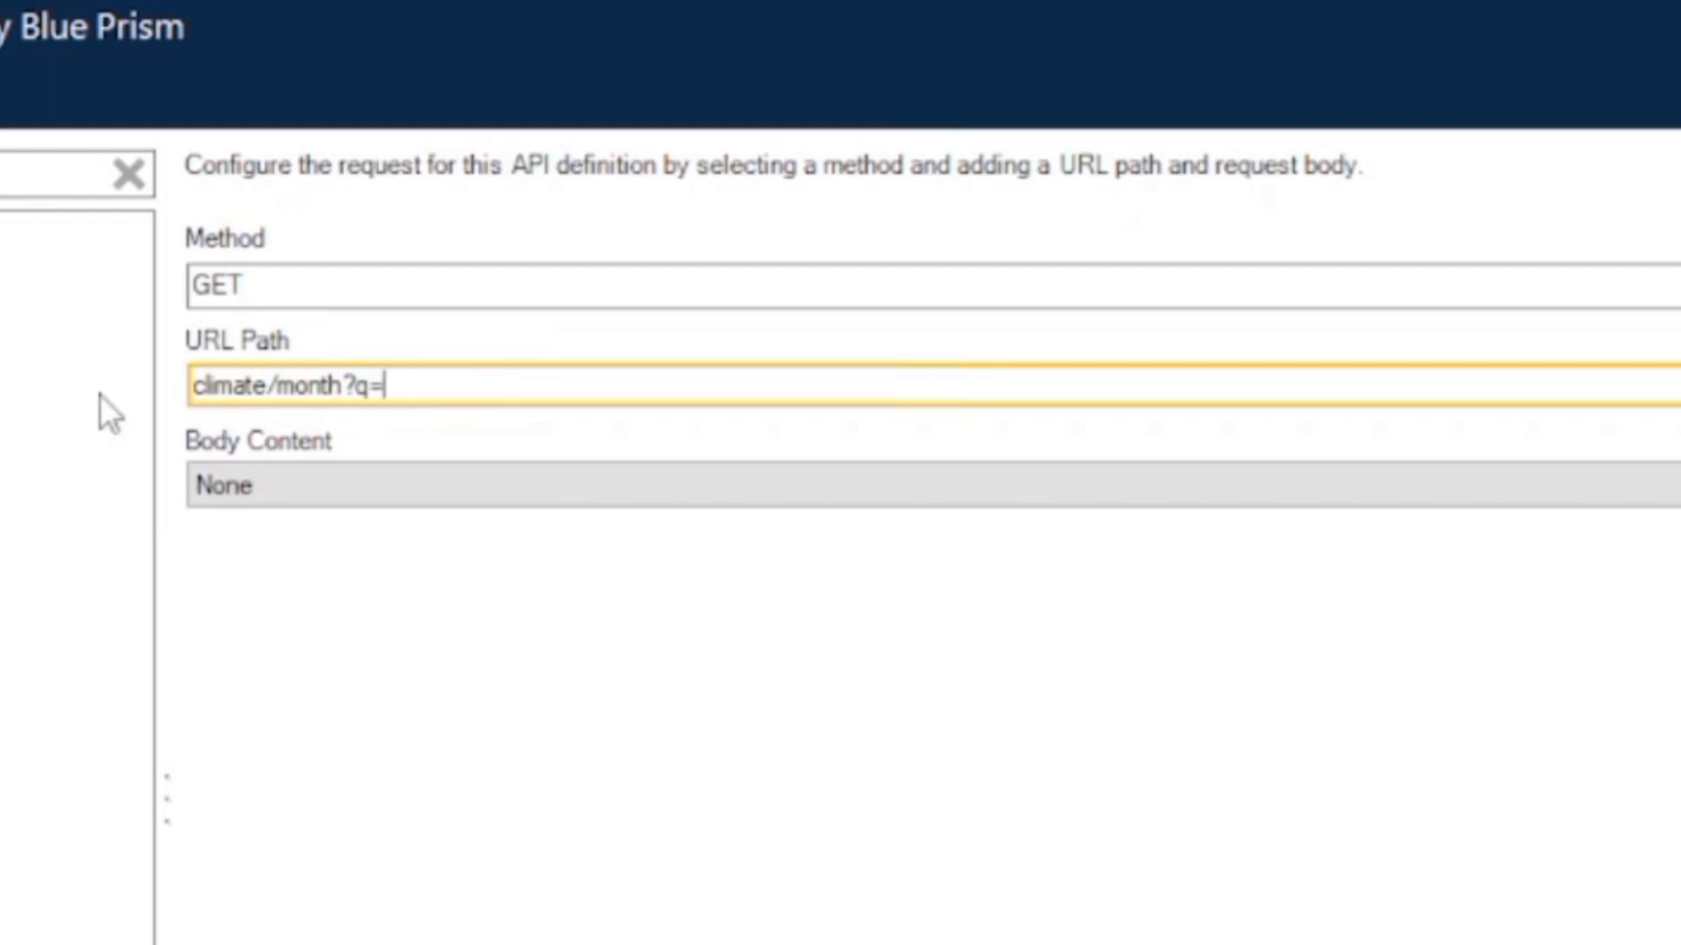
text([])
key(Left)
text(Coty)
key(BackSpace)
key(BackSpace)
text(ity)
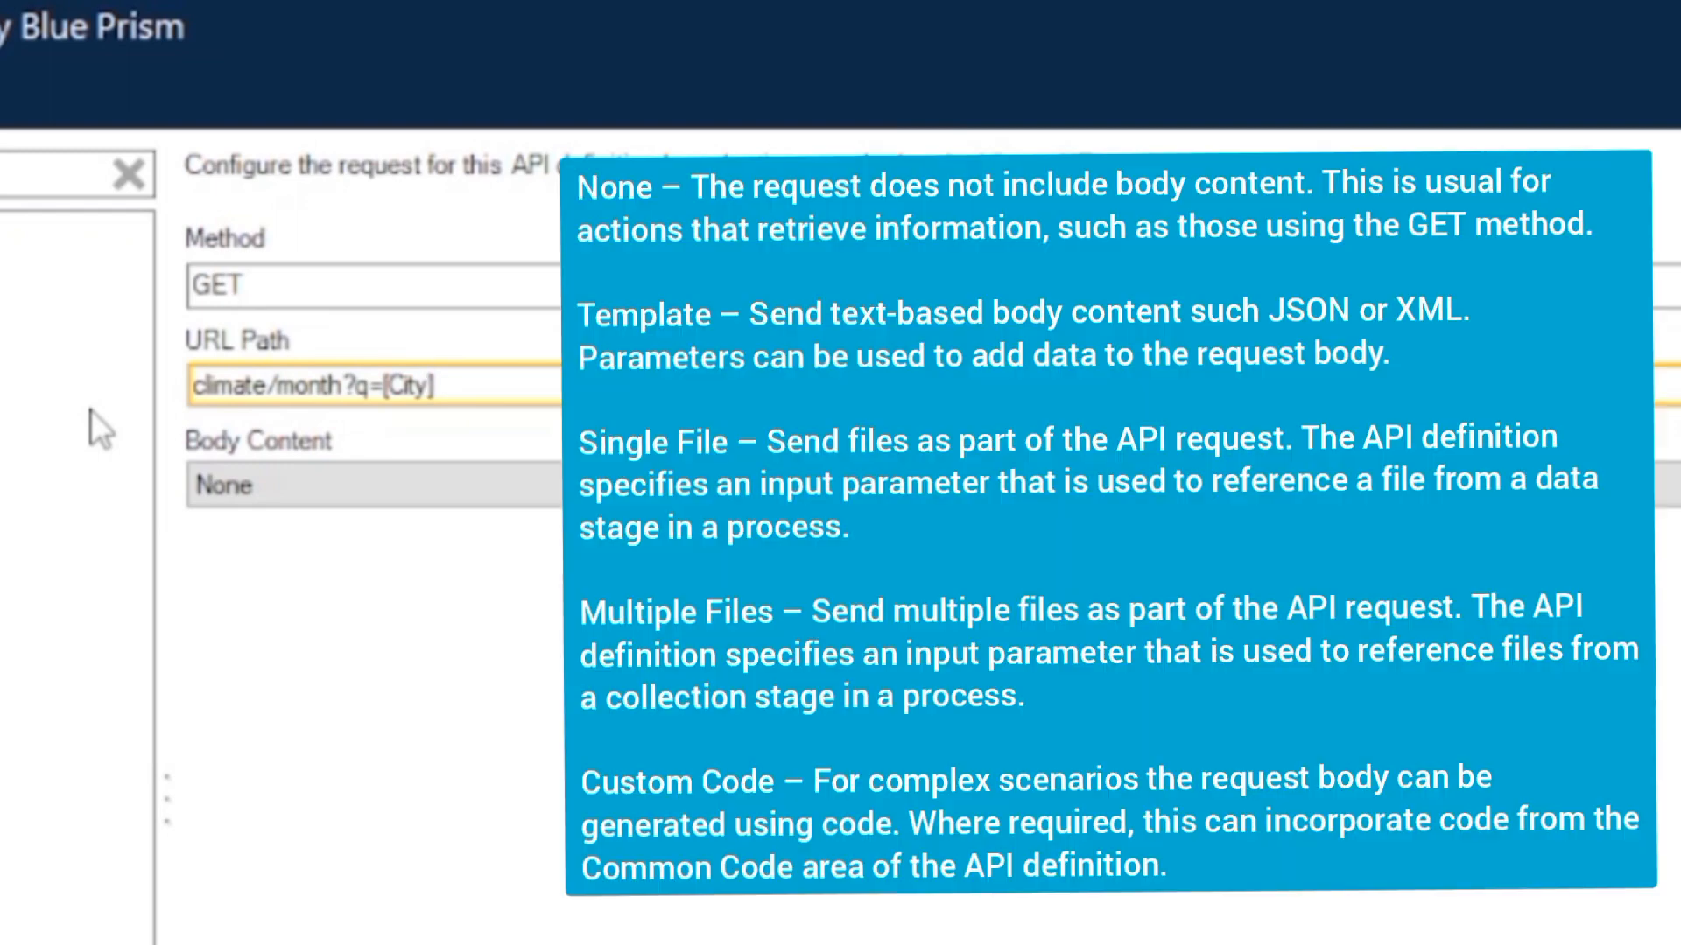
text(])
drag(385, 385, 488, 385)
click(488, 386)
Step: Review the Body Content options, keep None, and open the action's request Headers settings
click(382, 469)
click(381, 471)
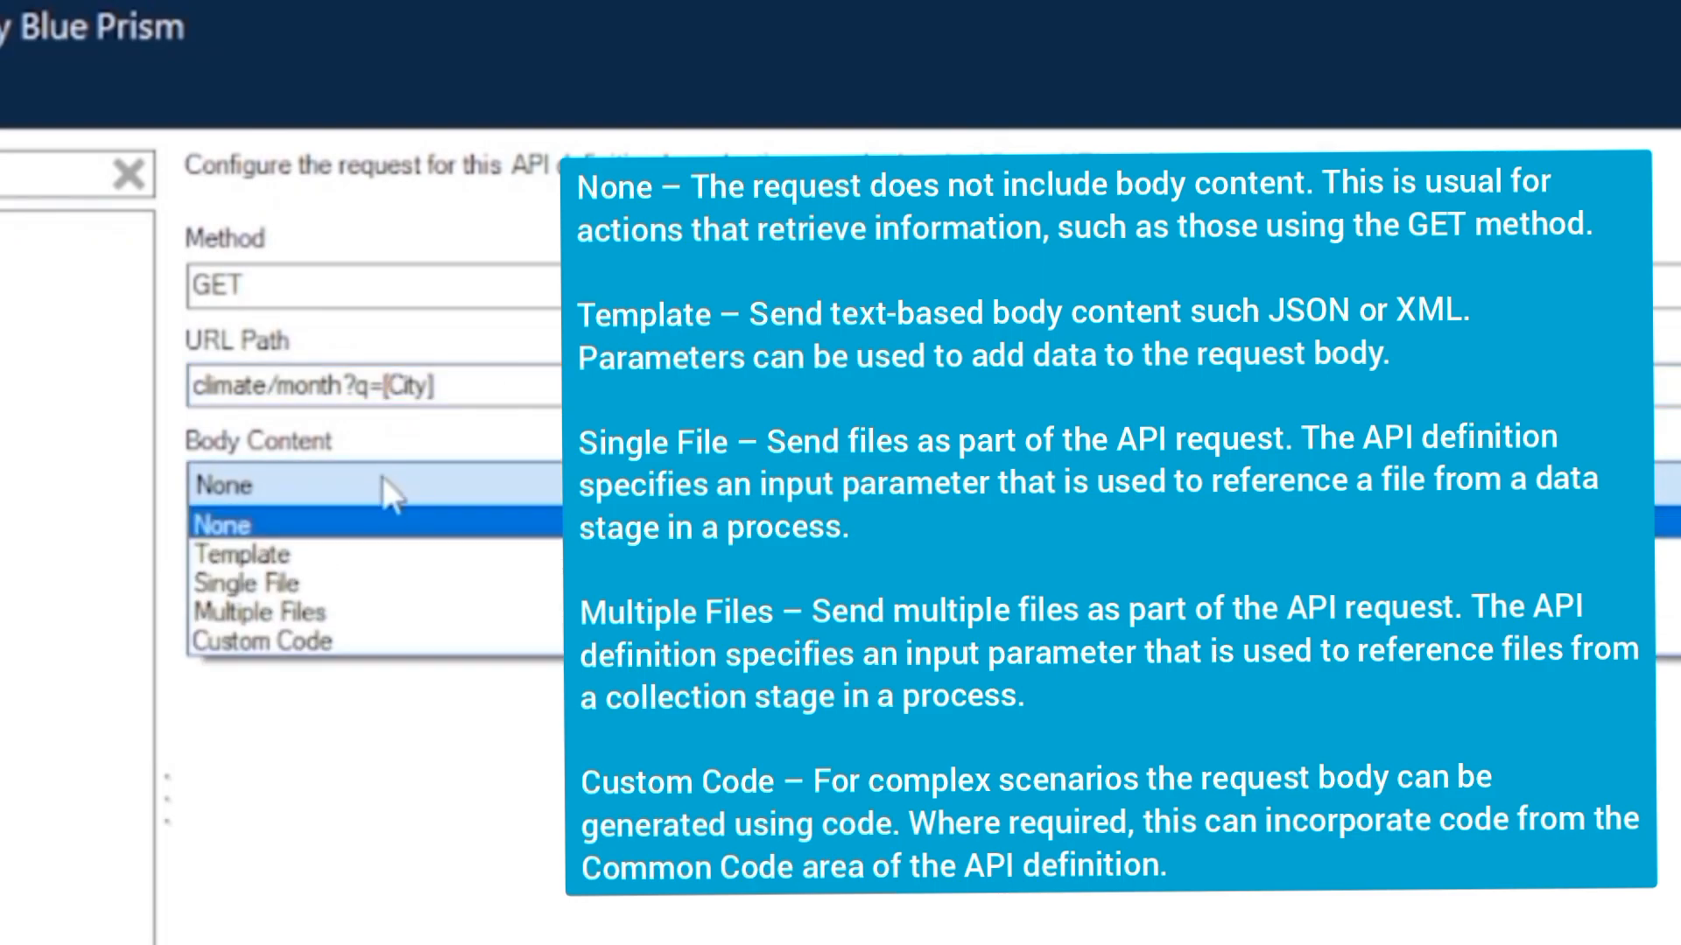
click(625, 472)
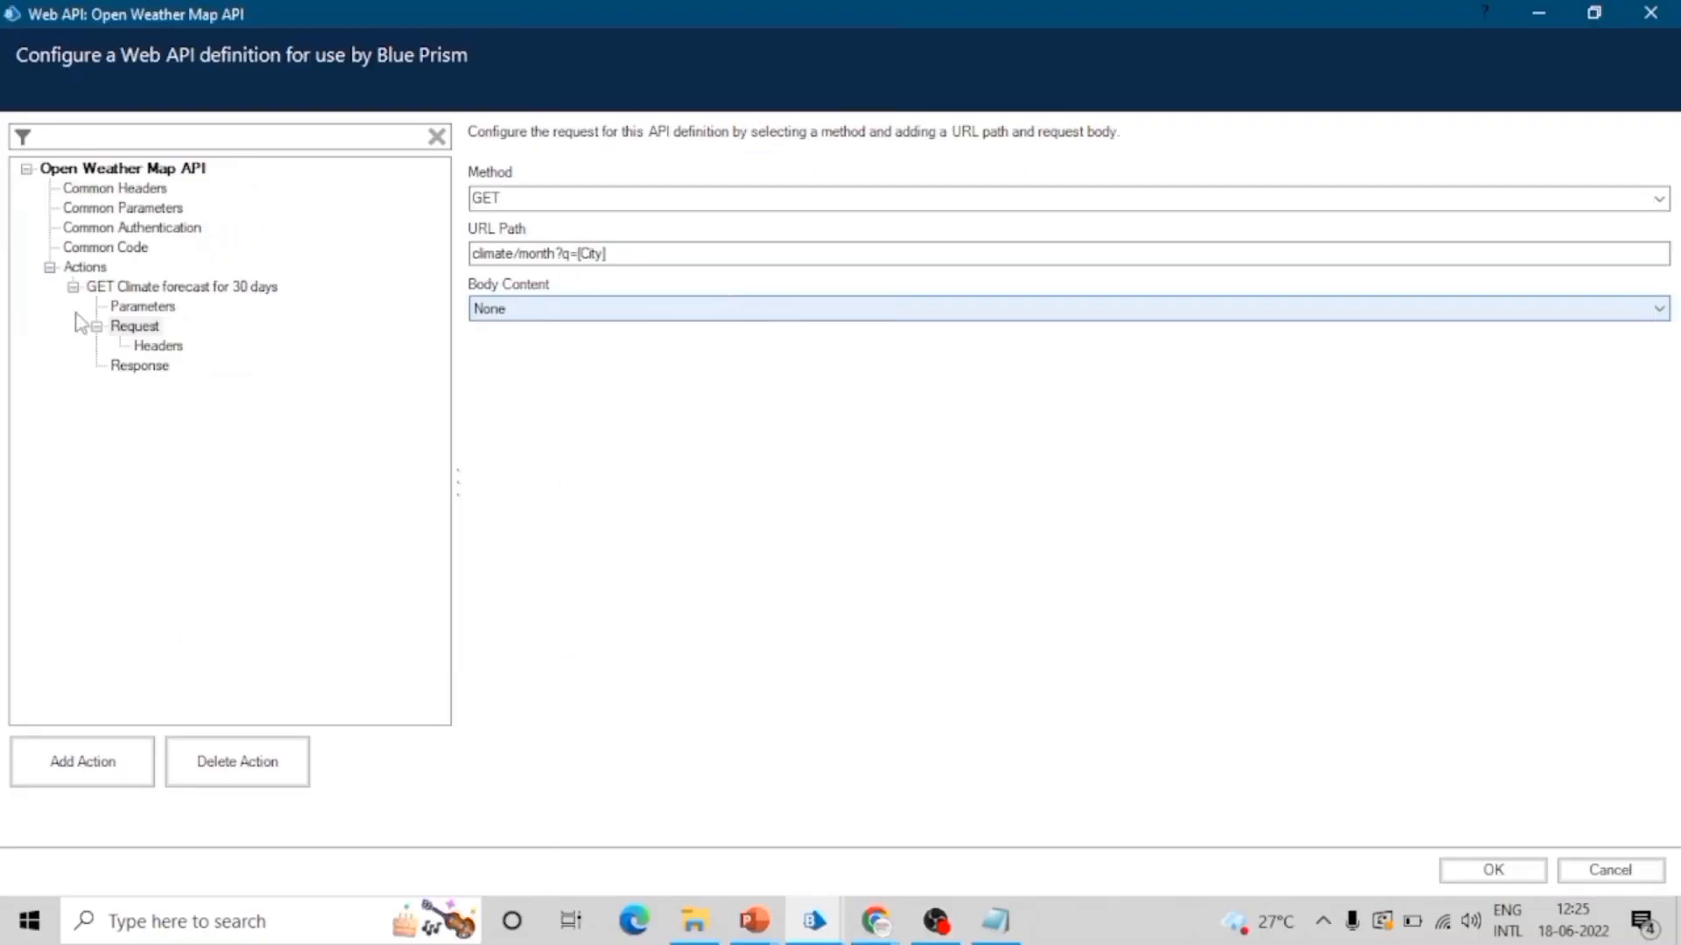
click(176, 345)
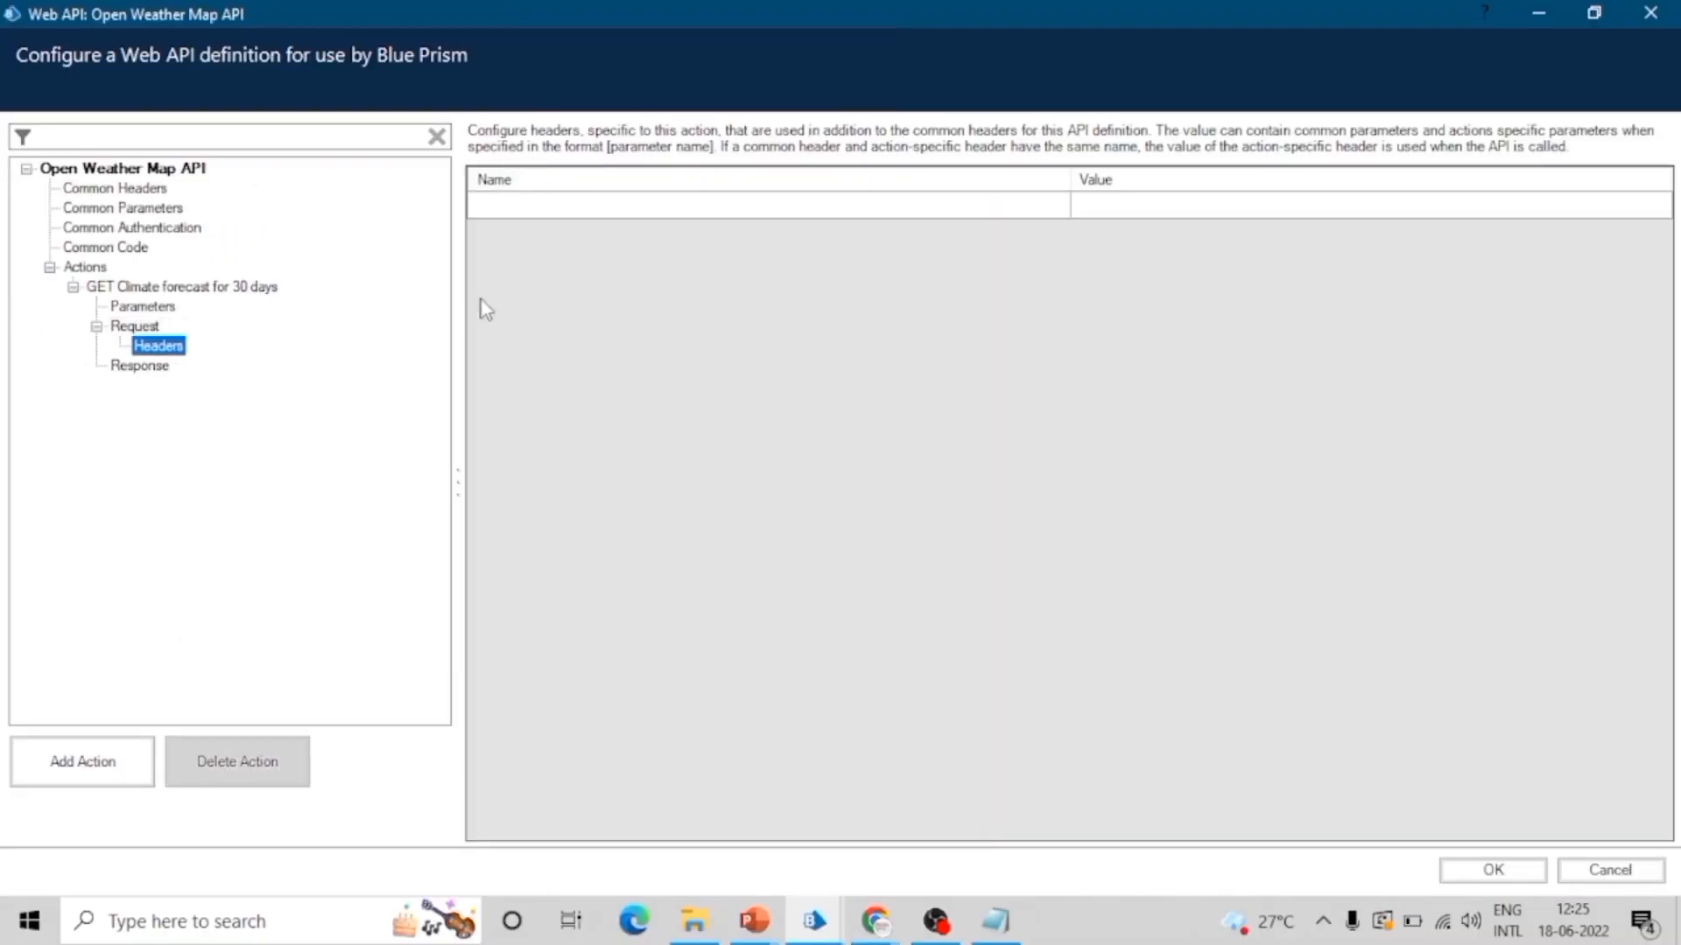
click(687, 210)
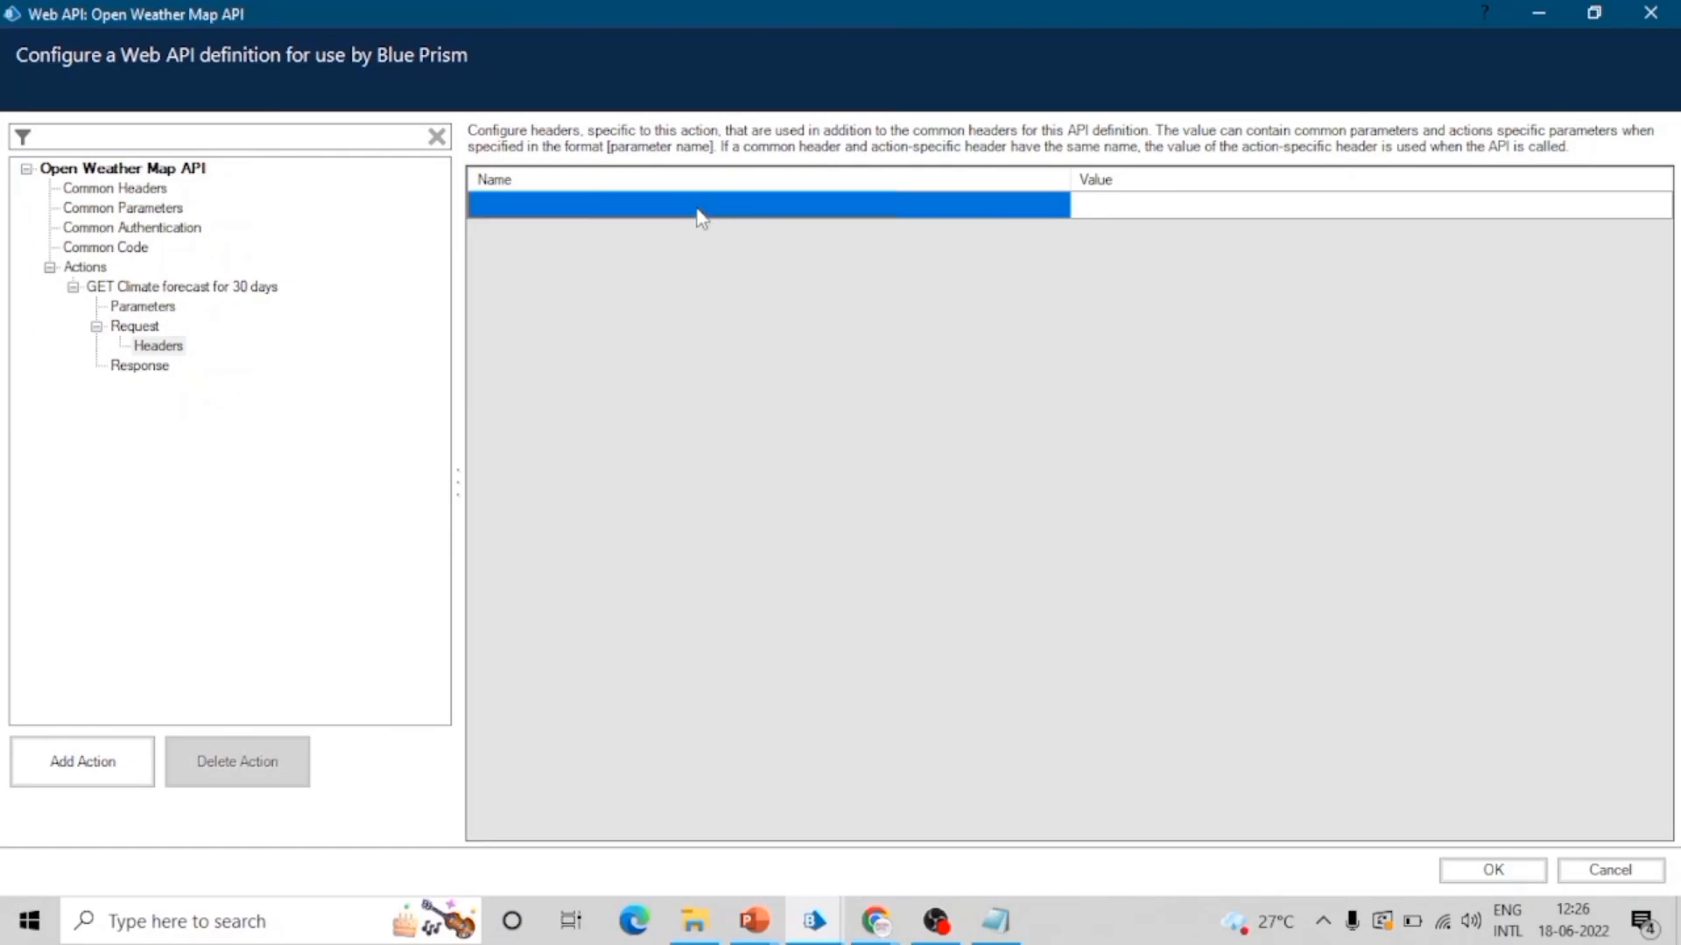
click(699, 207)
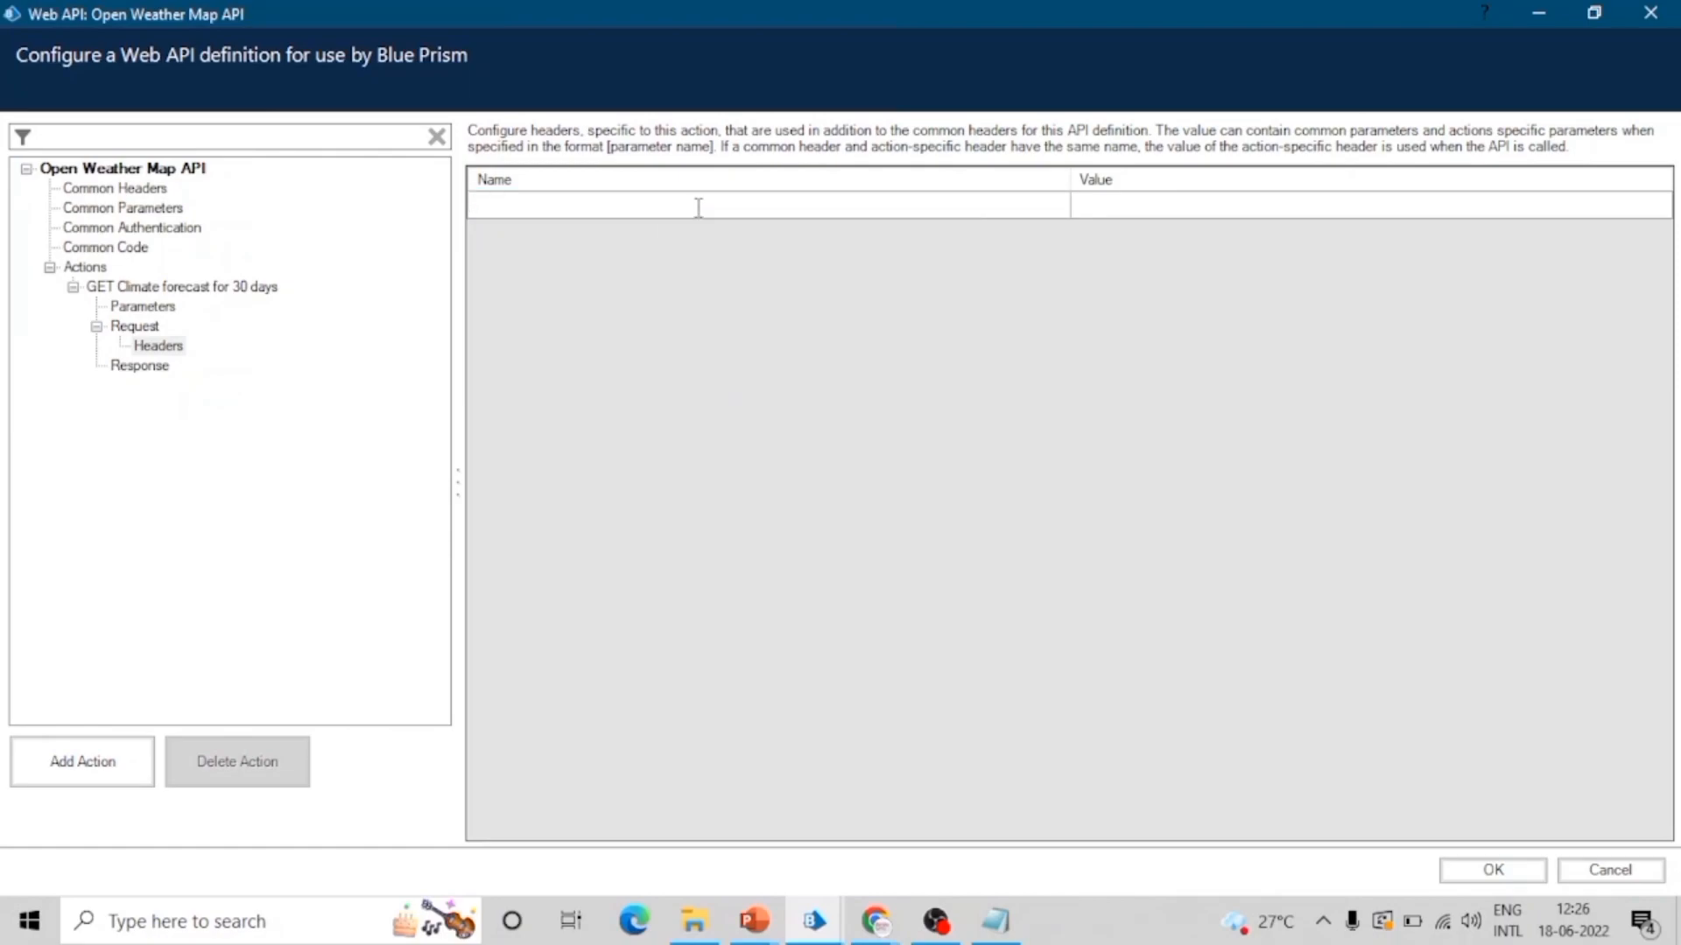
Step: Check the action's parameter name and change the placeholder in the request's URL Path to [q]
click(163, 308)
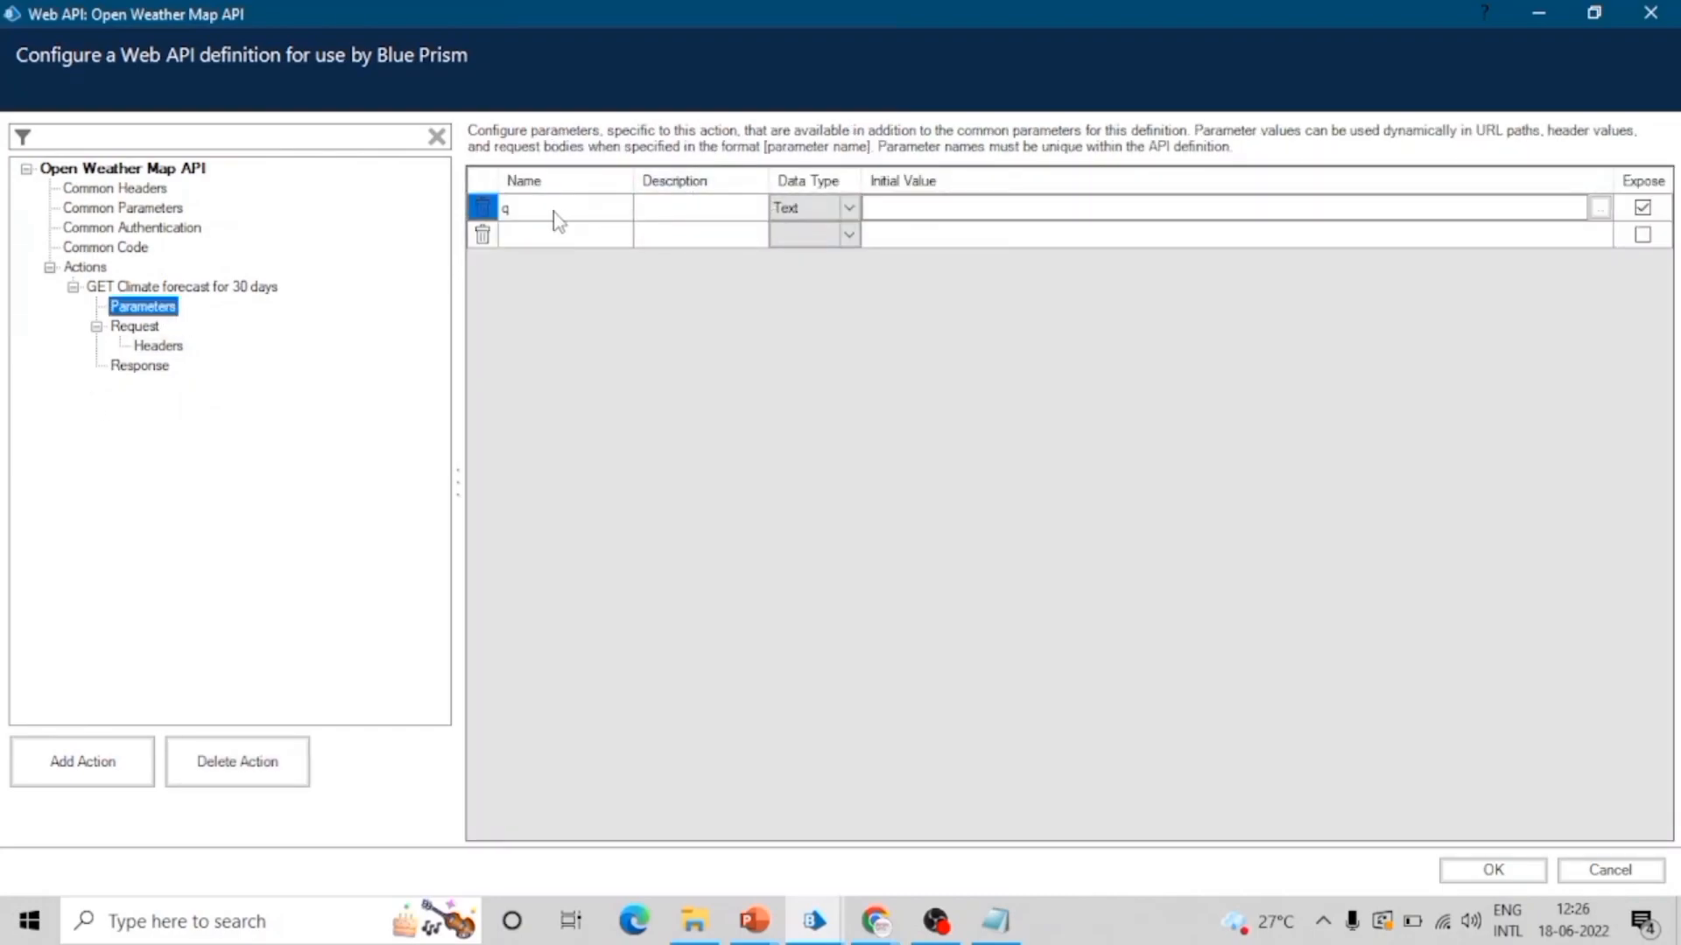
click(153, 331)
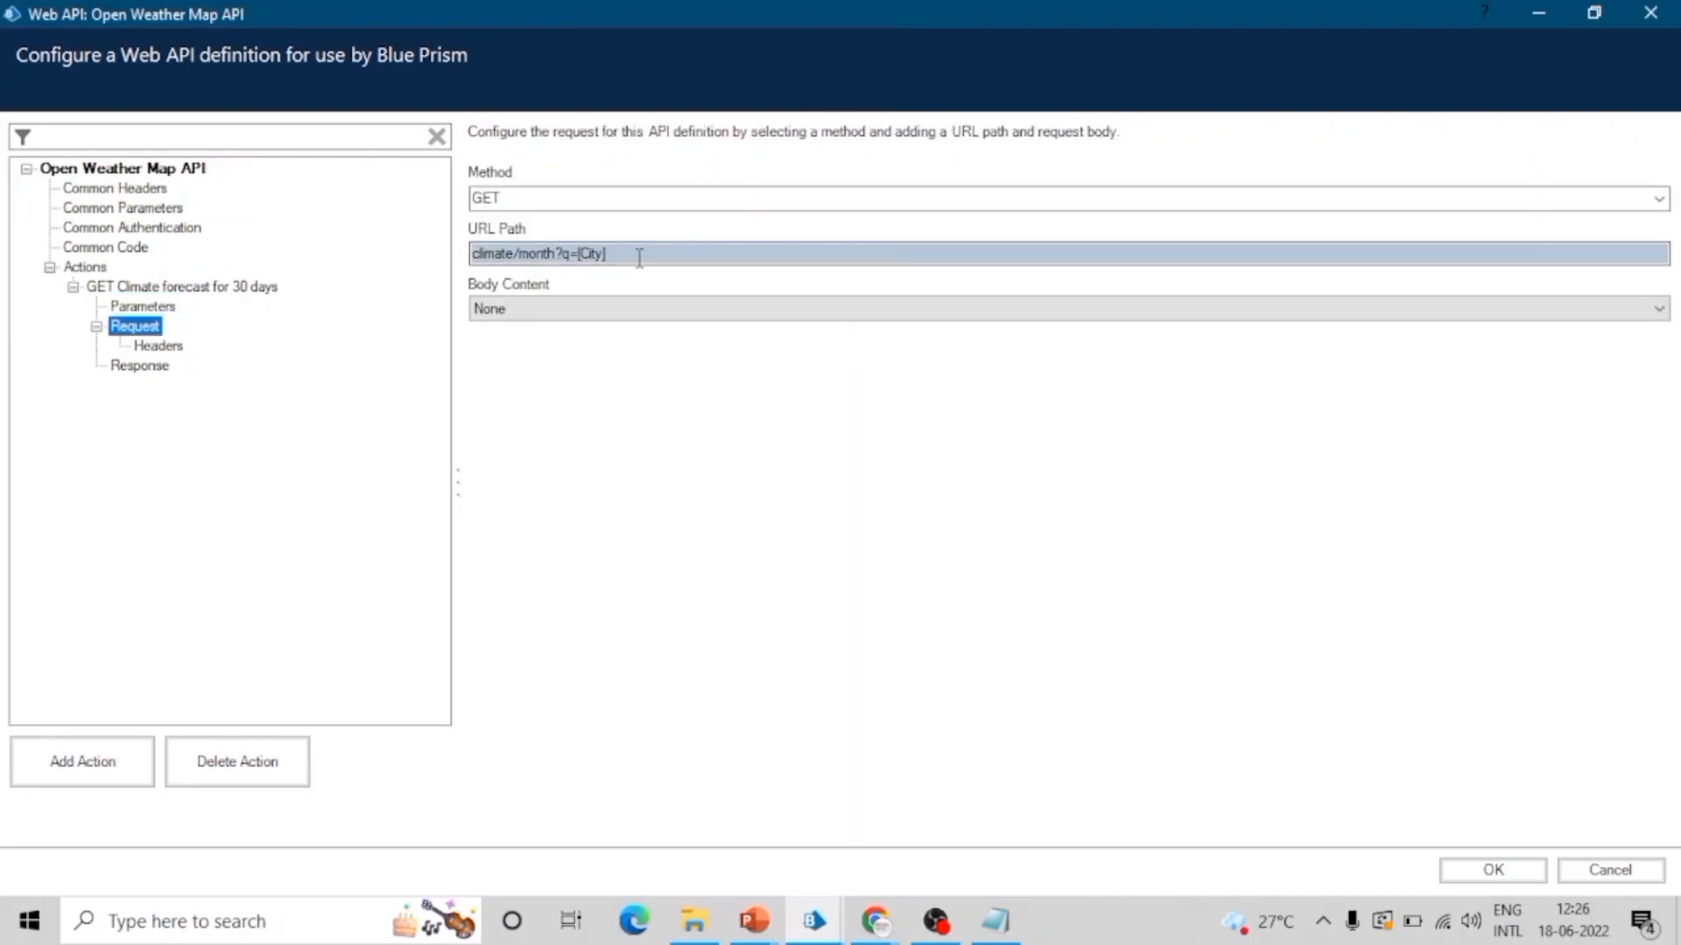
click(638, 255)
drag(603, 254, 579, 254)
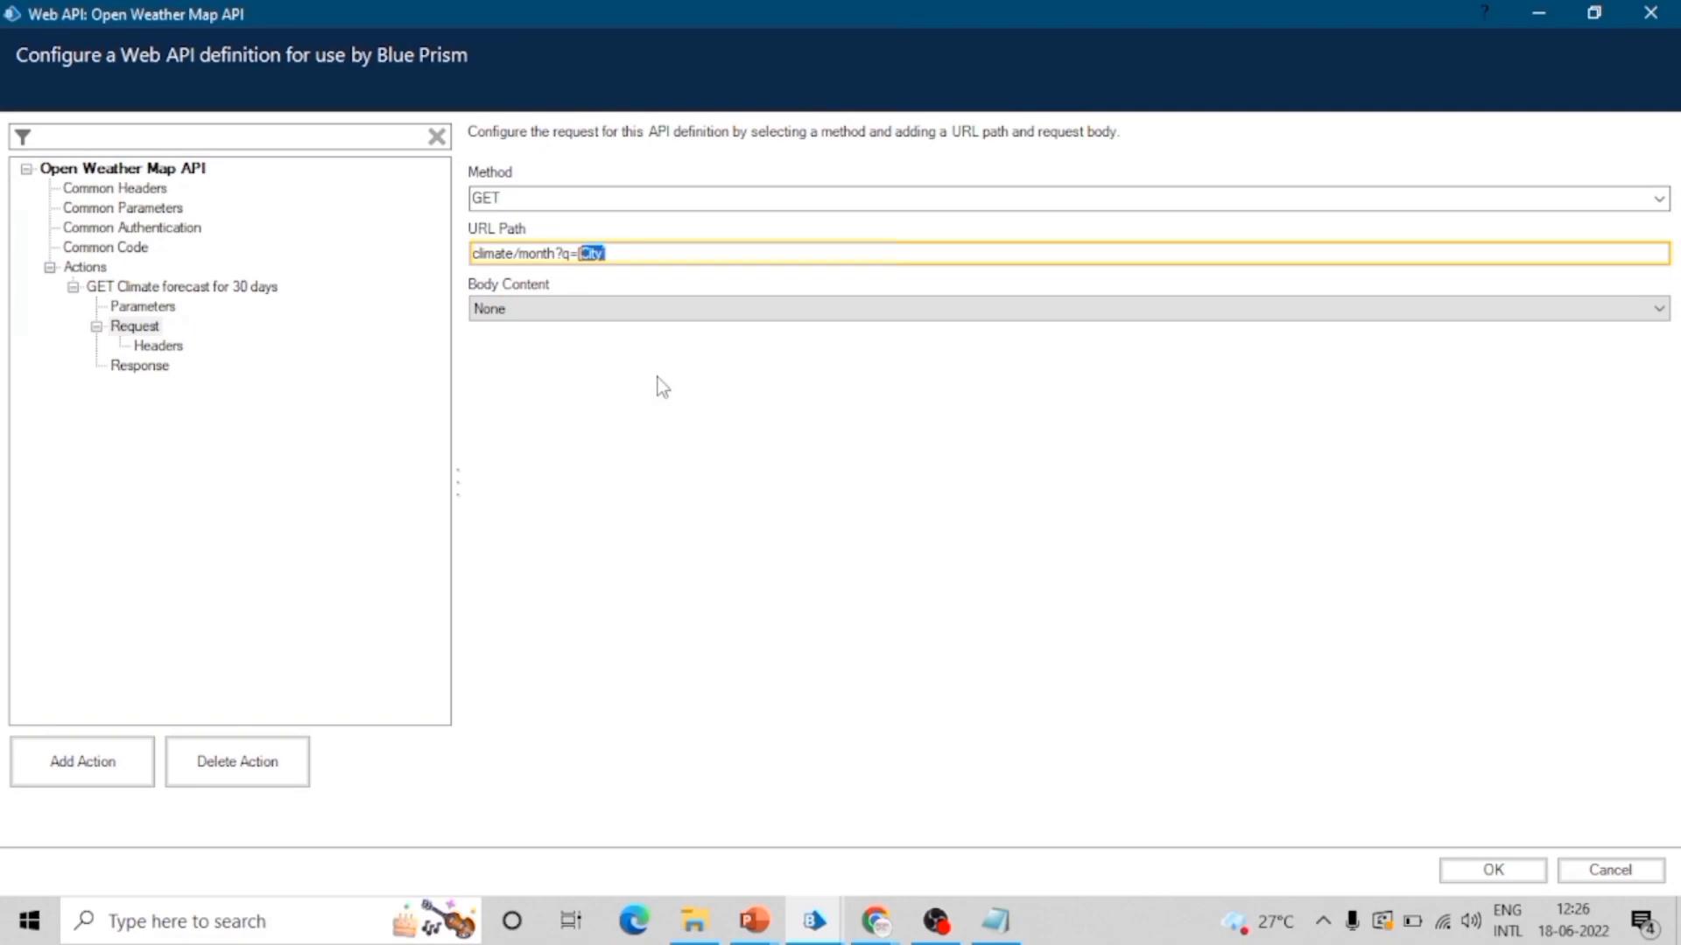
key(BackSpace)
text(q)
Step: Rename the action's q parameter to City
click(136, 307)
click(533, 214)
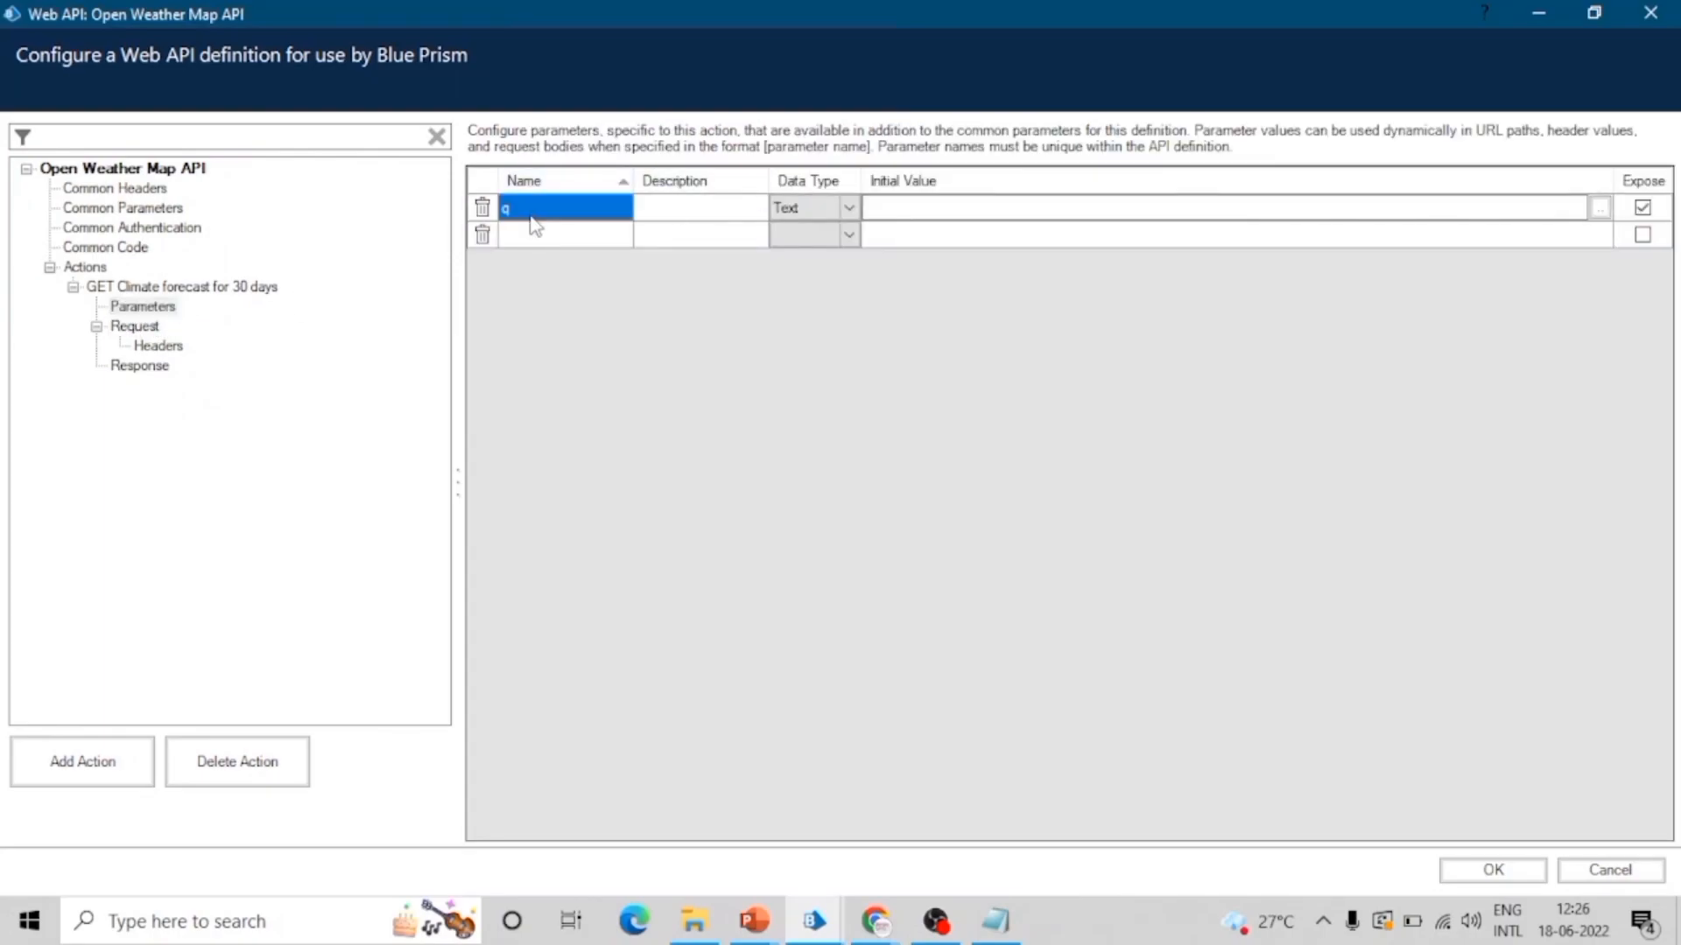
text(City)
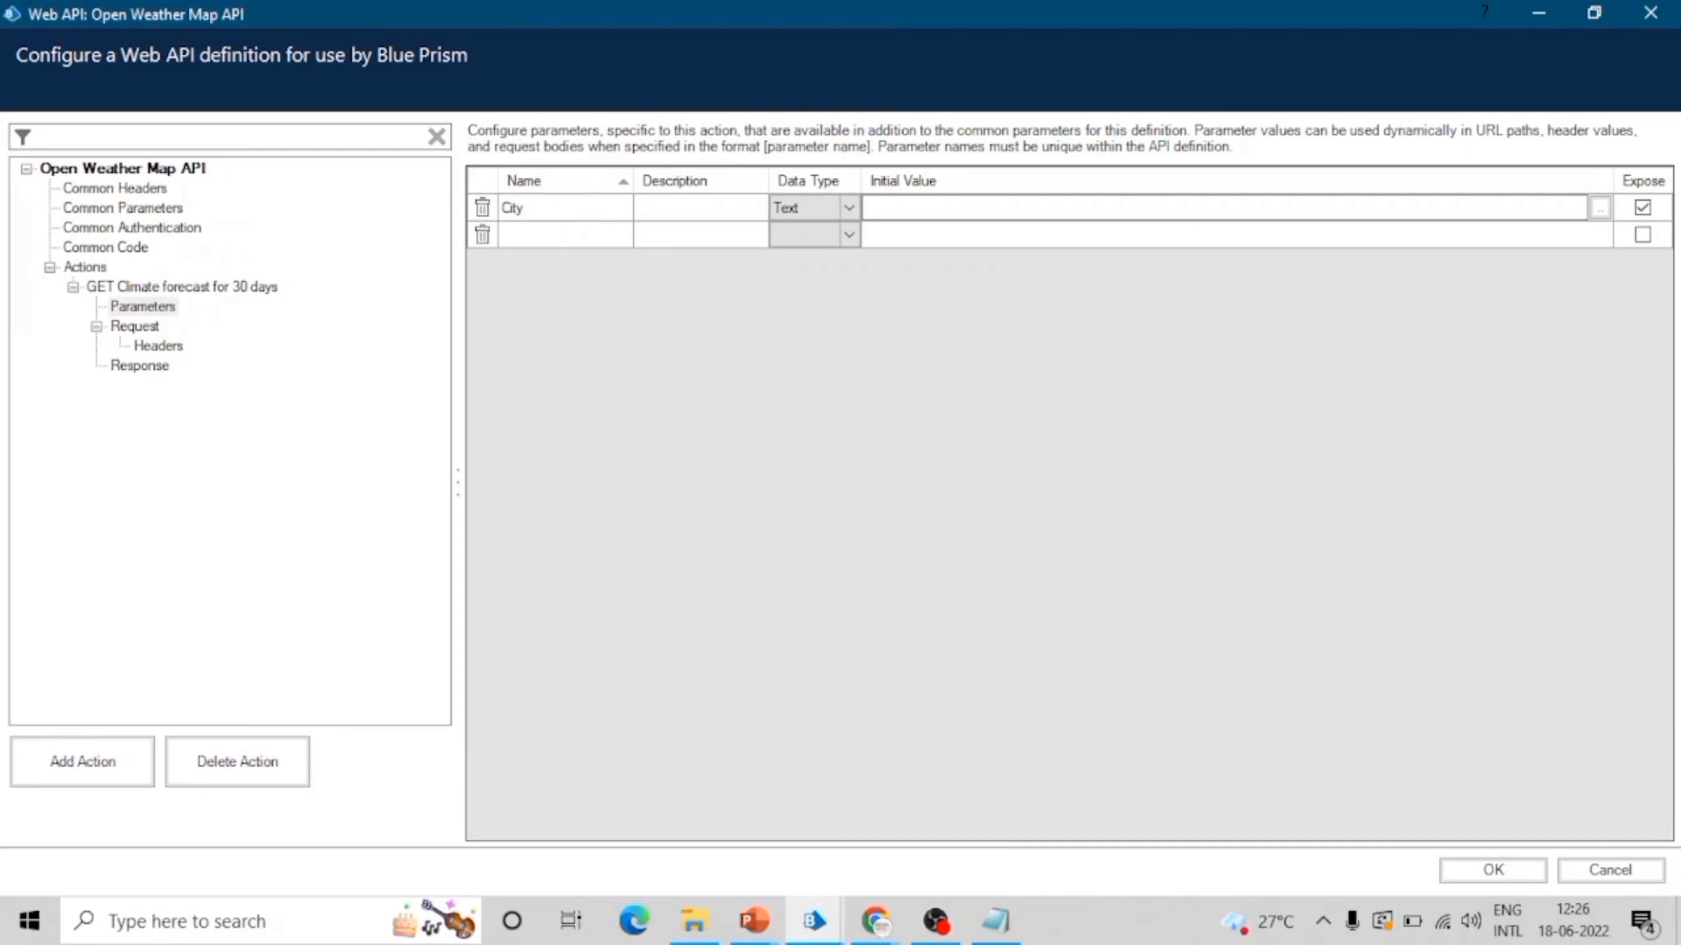
Step: Change the placeholder in the request's URL Path to match the City parameter, giving climate/month?q=[City]
click(159, 346)
click(136, 326)
click(642, 258)
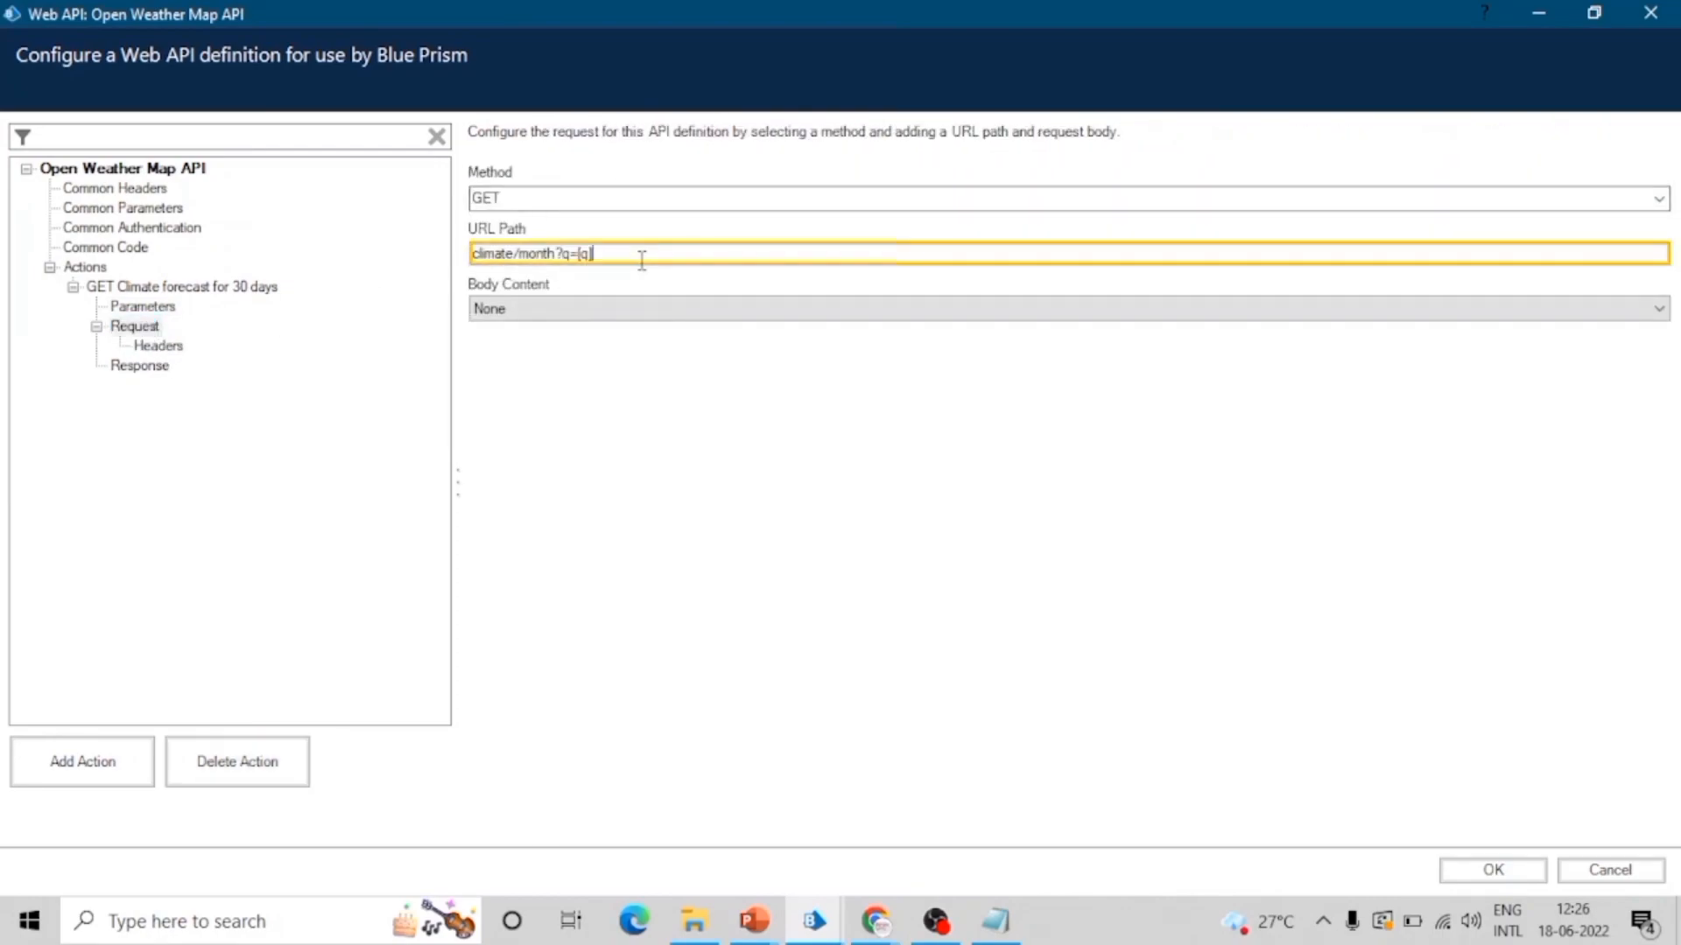
text(City)
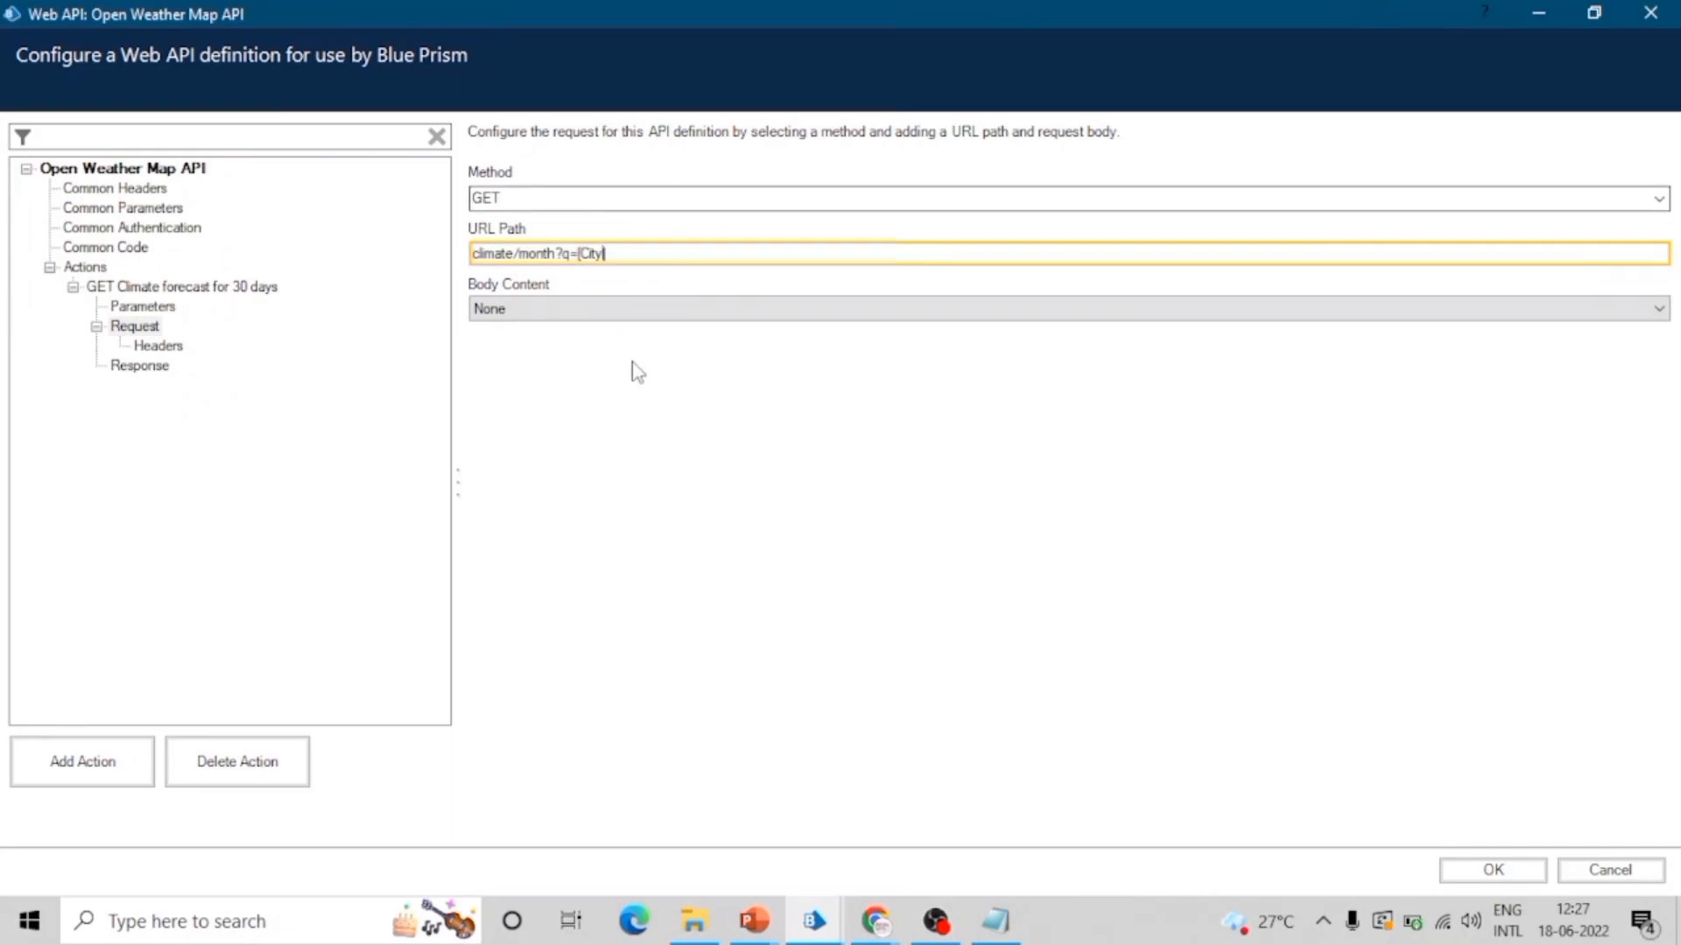
Step: Review the action's Headers and Response settings without adding output parameters, and save the Web API definition
click(149, 347)
click(163, 372)
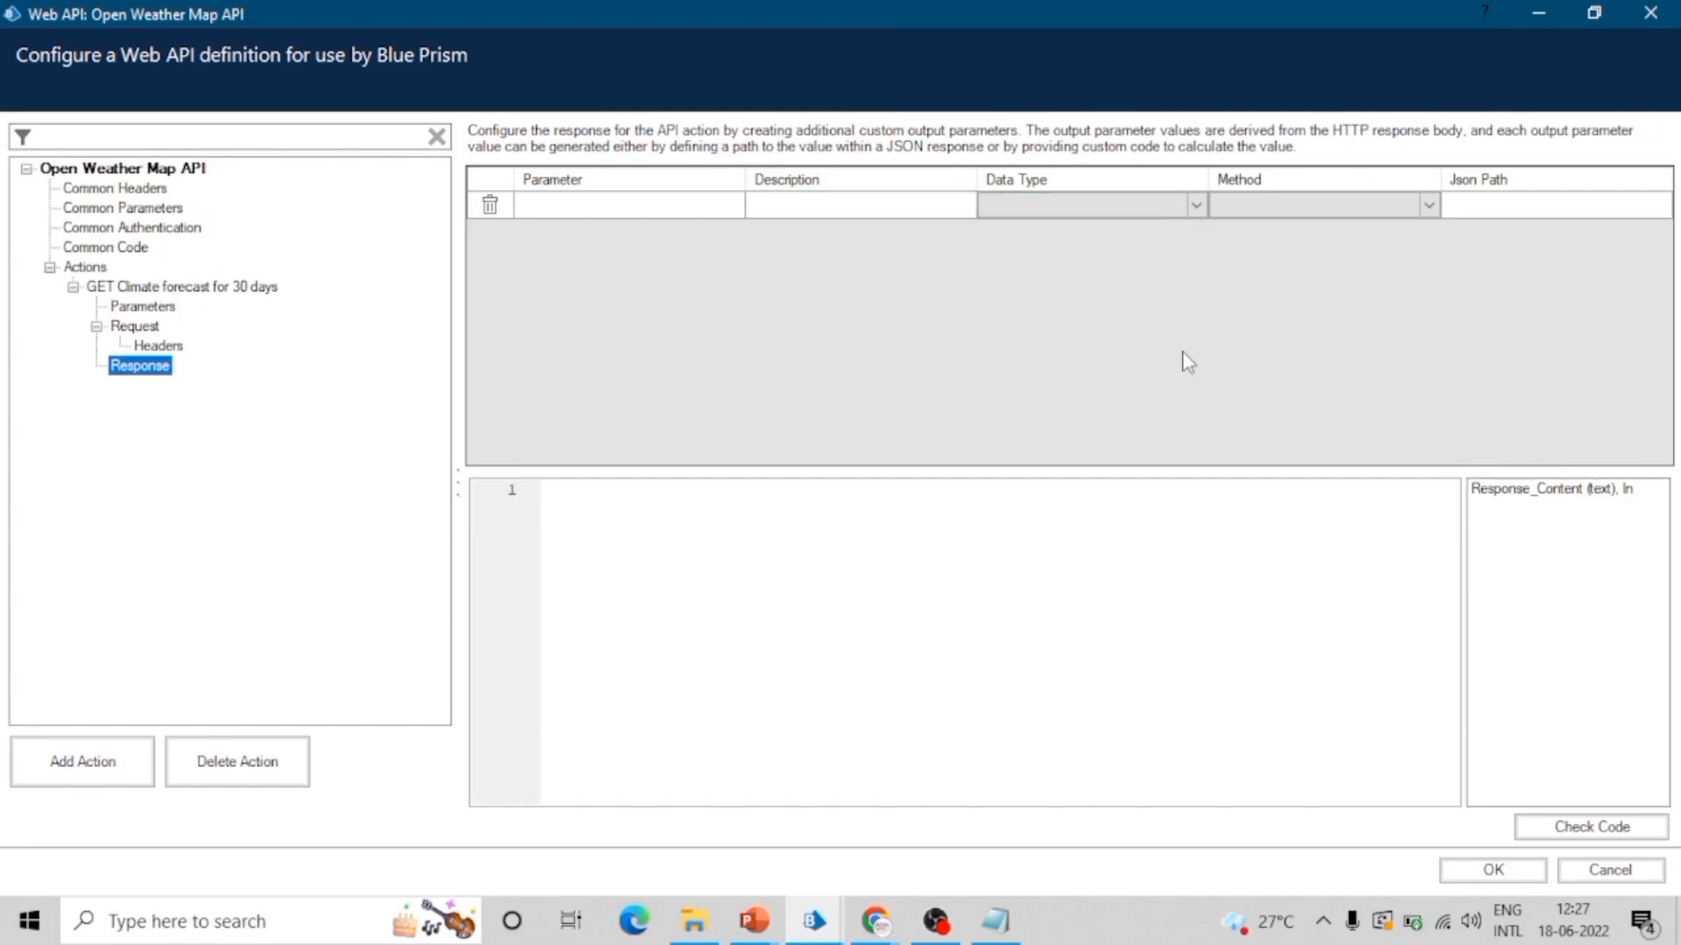
click(1609, 571)
click(1505, 875)
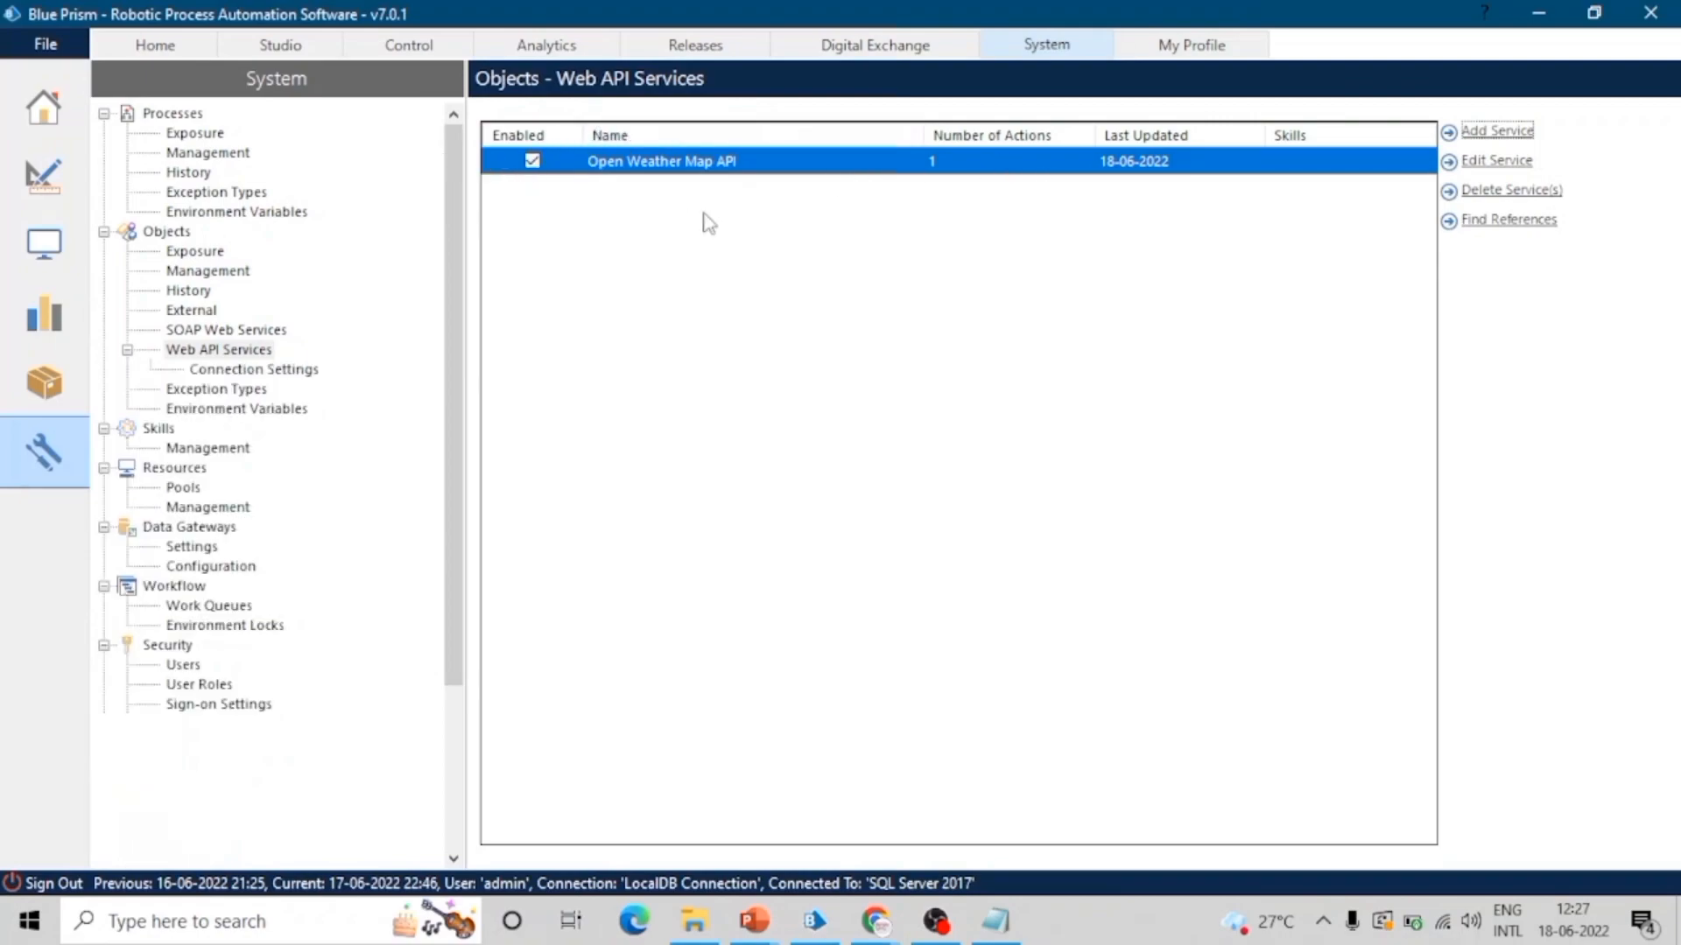
Step: Open the First Bot process from the Default group in Process Studio for editing
click(300, 51)
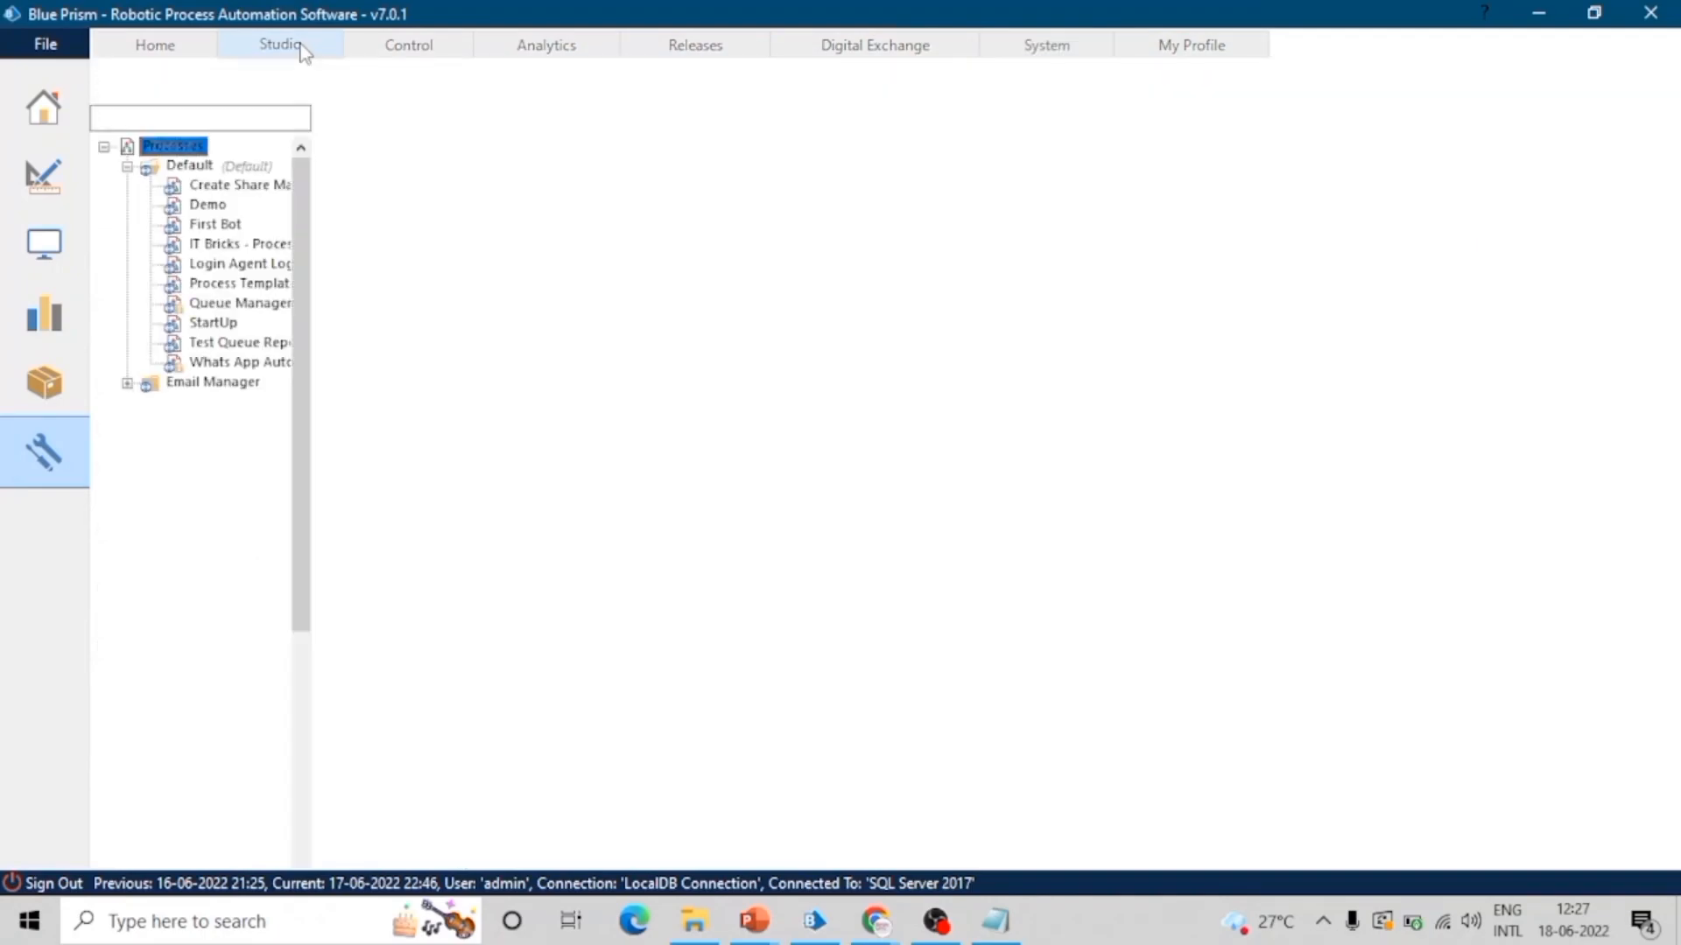
click(219, 224)
click(1662, 79)
click(1504, 150)
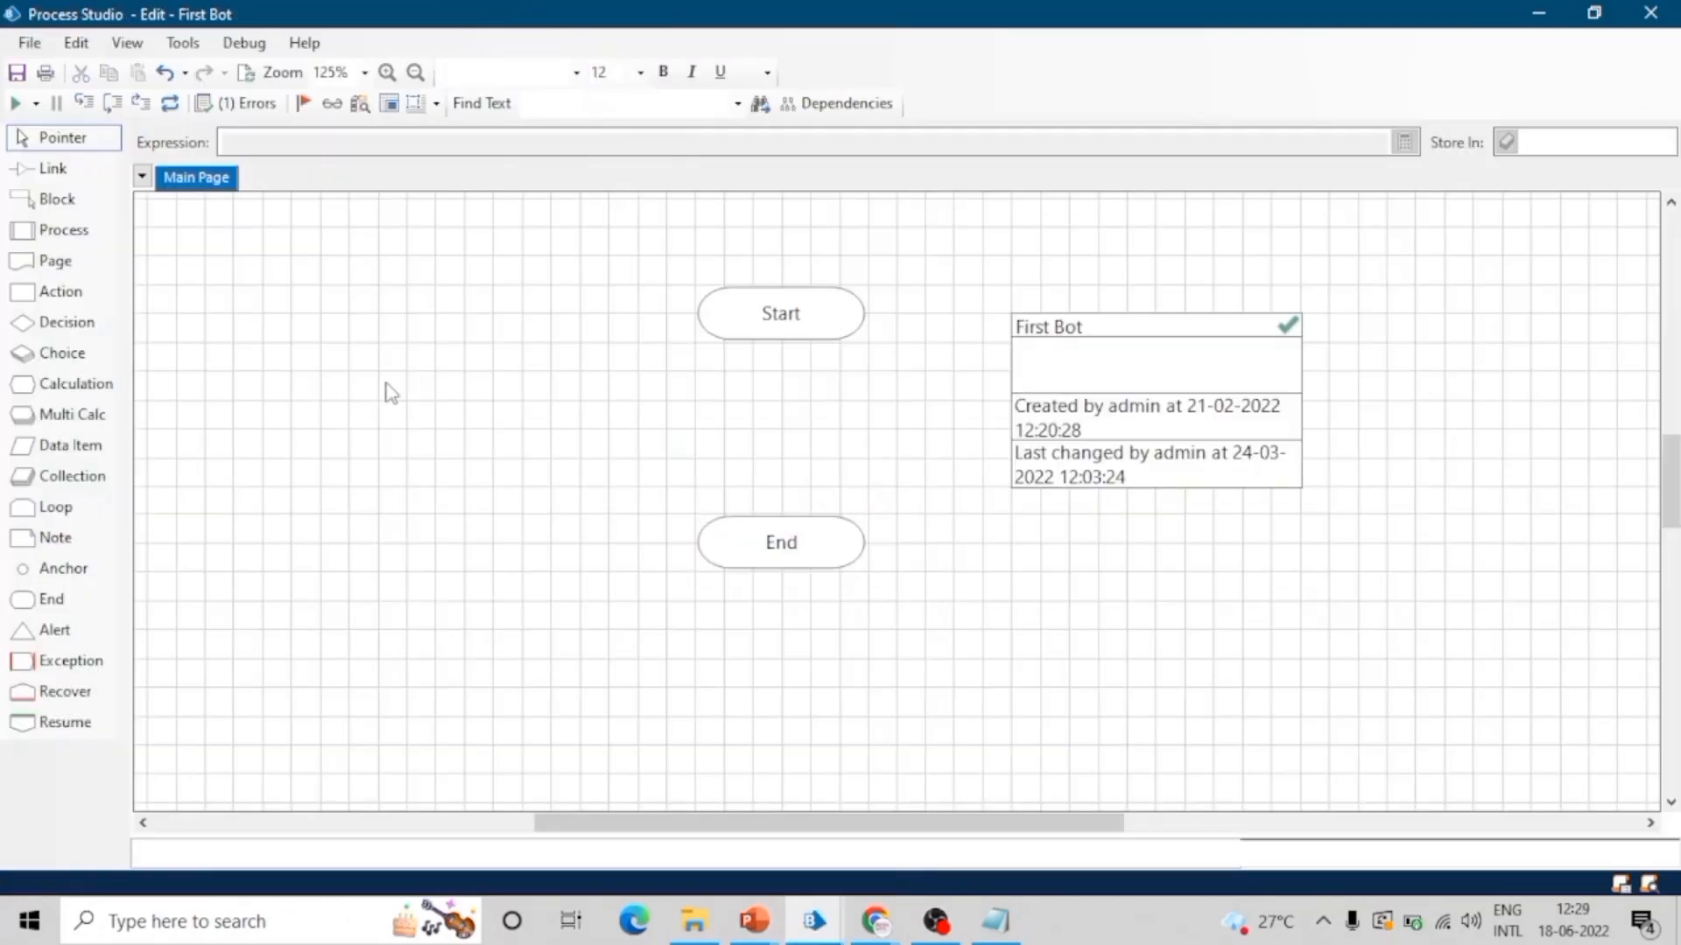
Step: Move the End stage further down and place an Action stage between Start and End on the Main Page
drag(781, 561, 779, 618)
drag(60, 291, 776, 442)
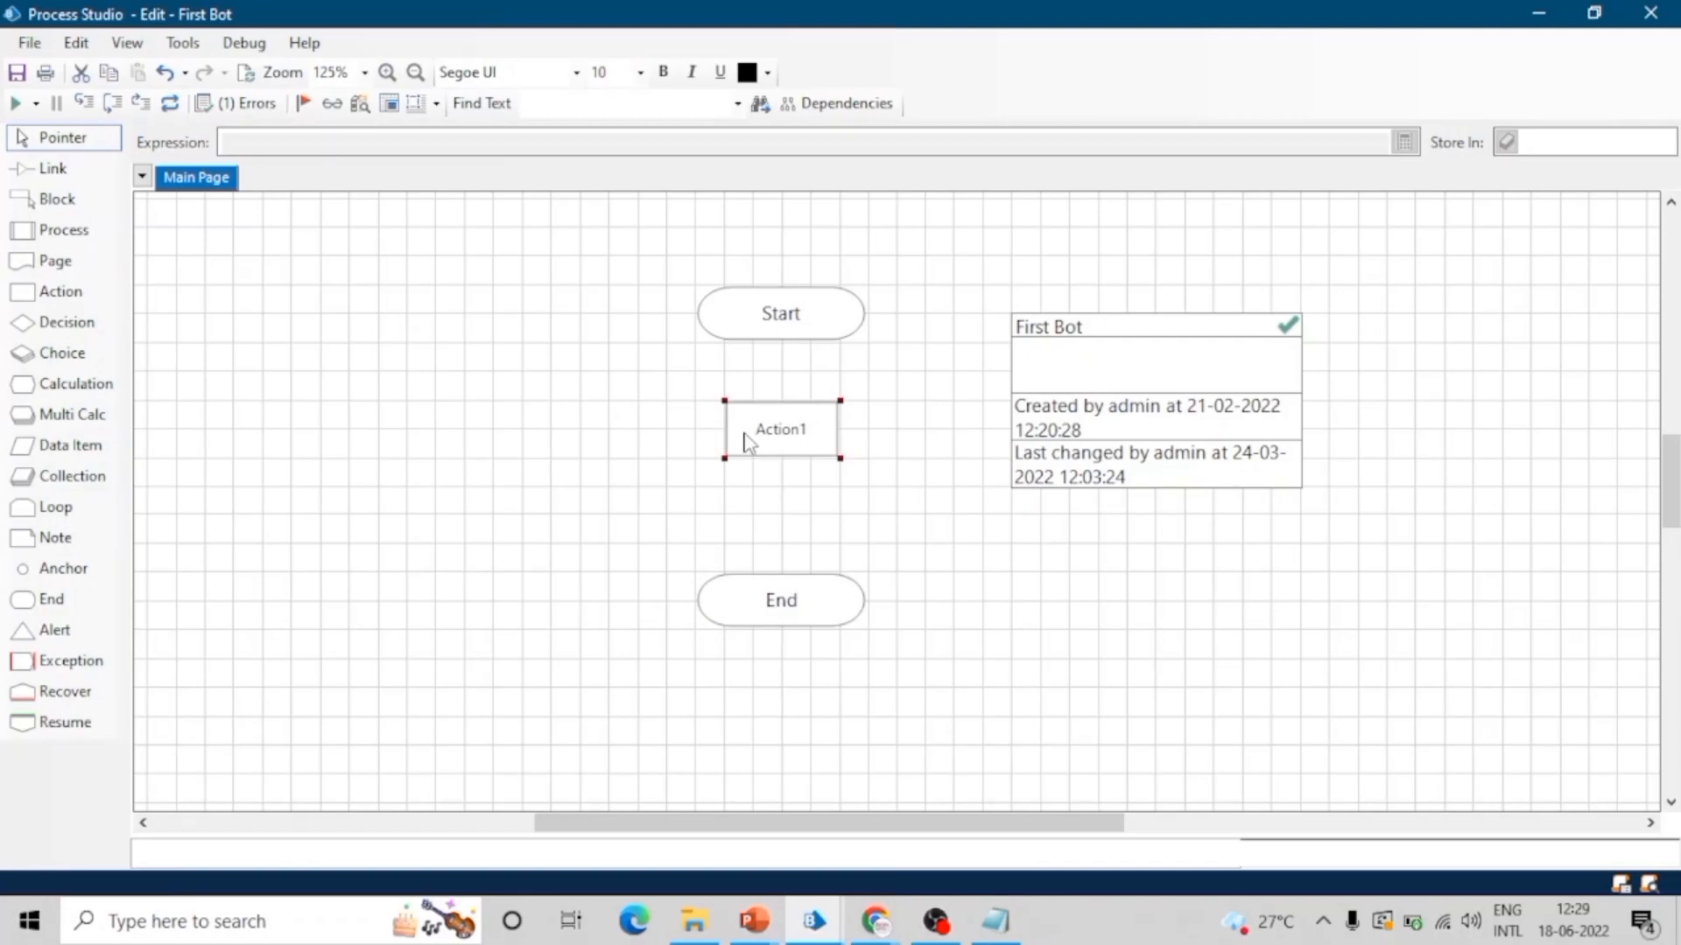
Step: Open the new Action stage's properties, look through the available business objects, and choose Open Weather Map API
double_click(747, 442)
click(743, 261)
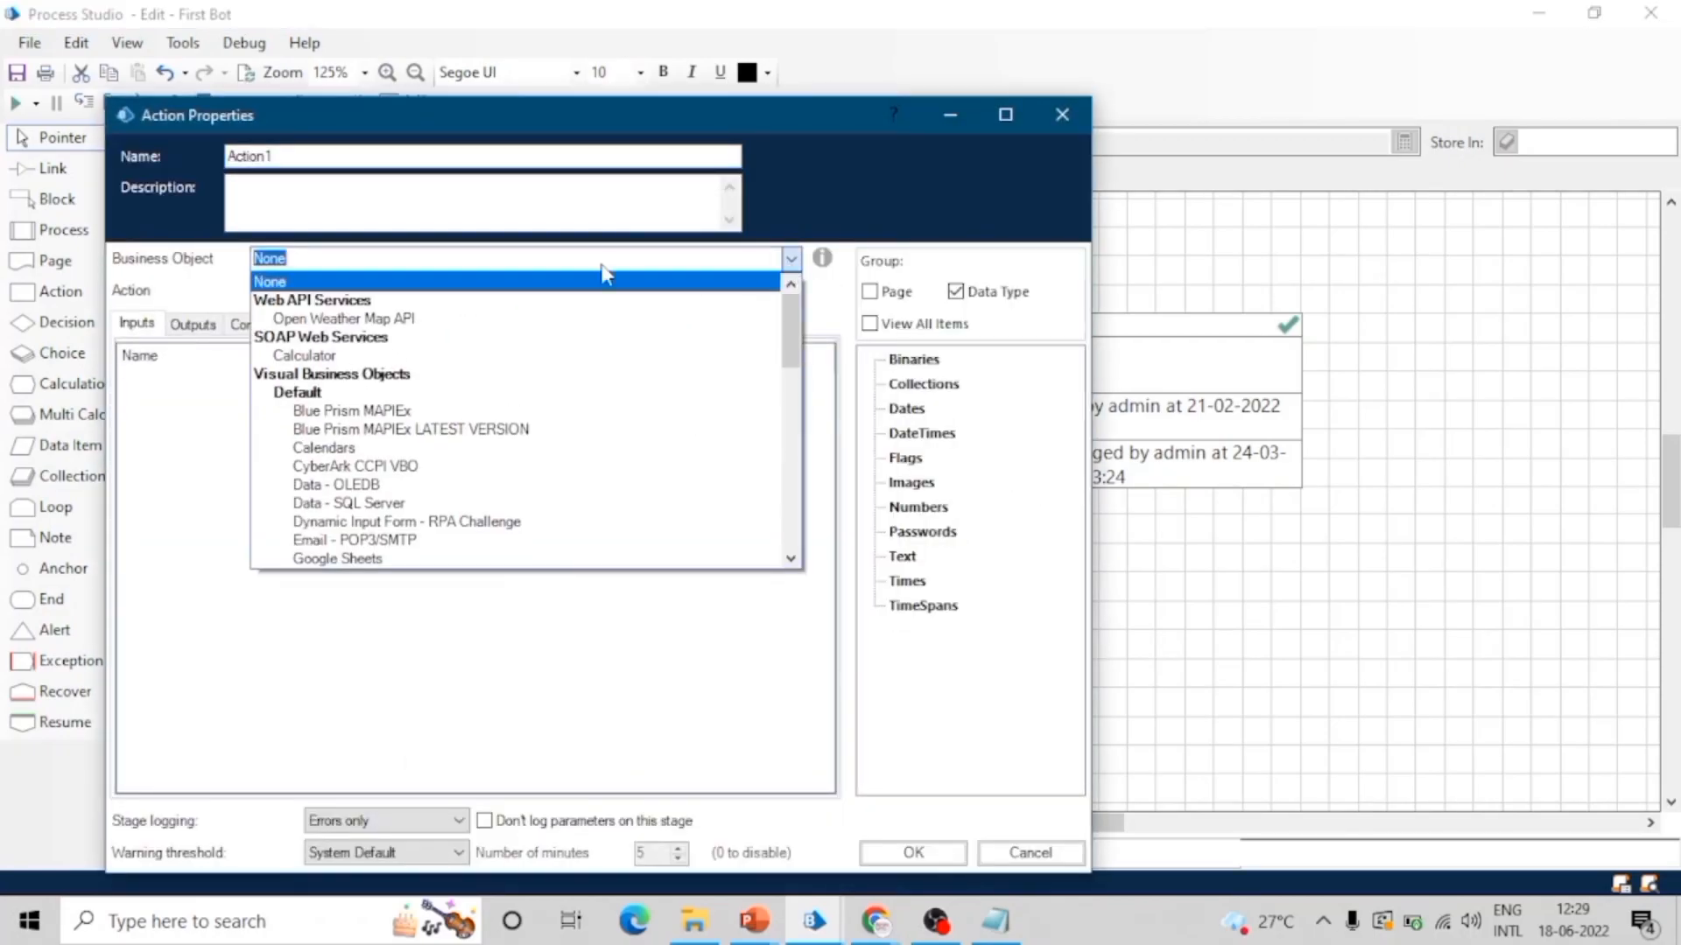
scroll(429, 382, down, 10)
scroll(429, 383, up, 10)
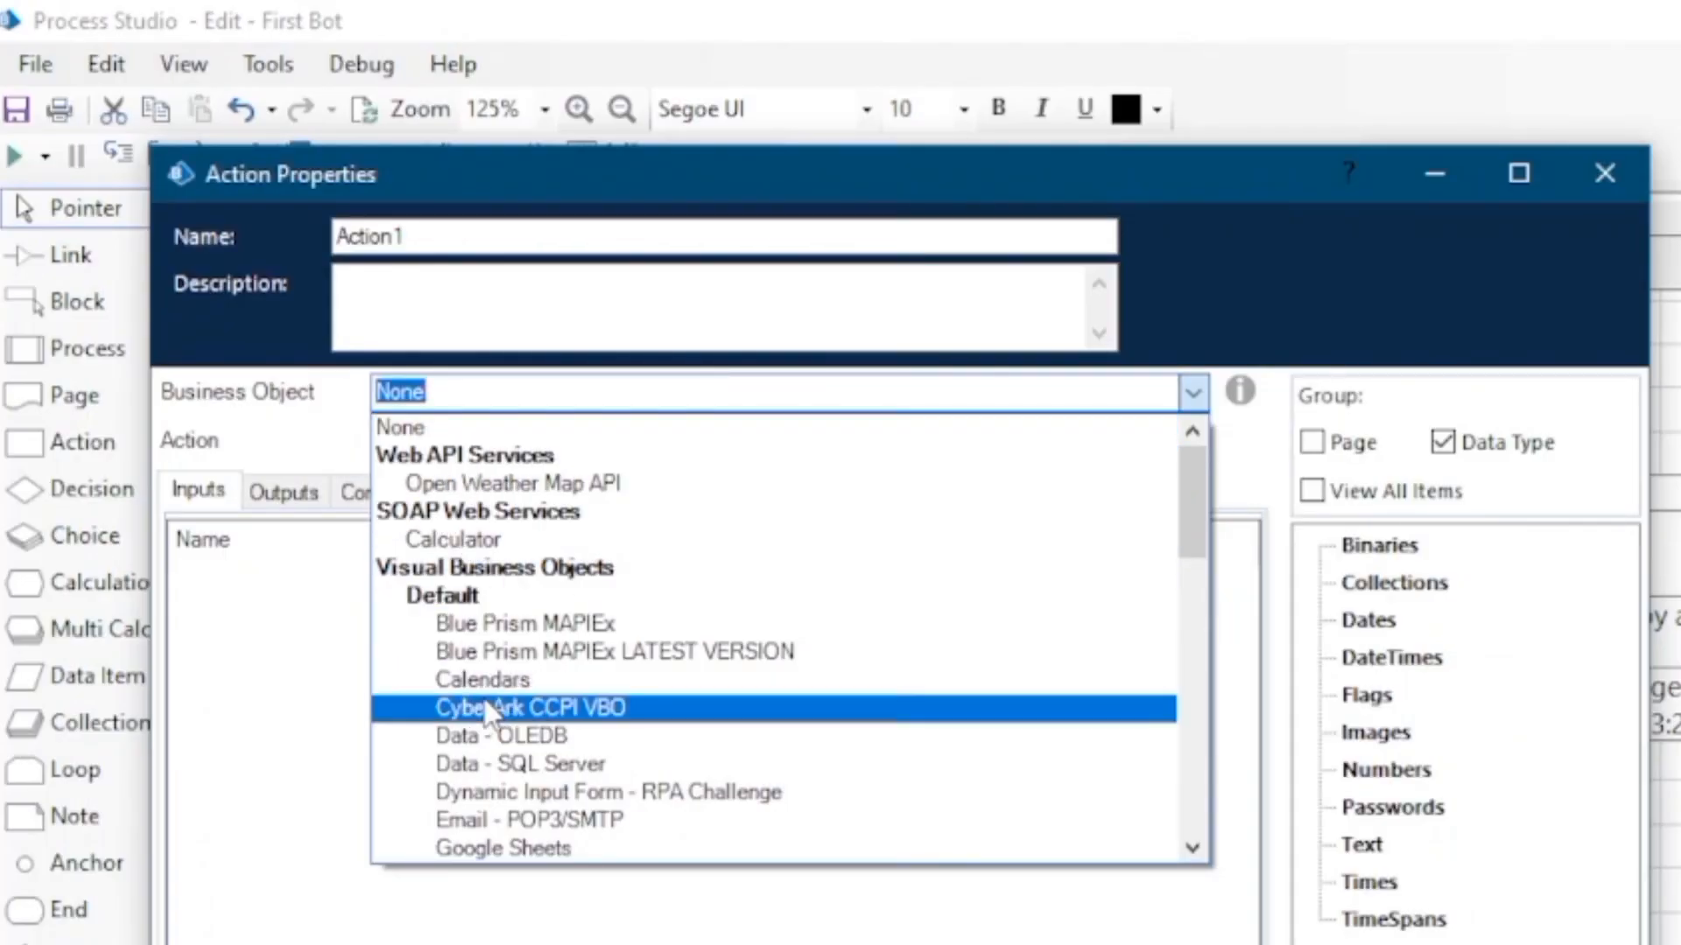
scroll(485, 713, down, 12)
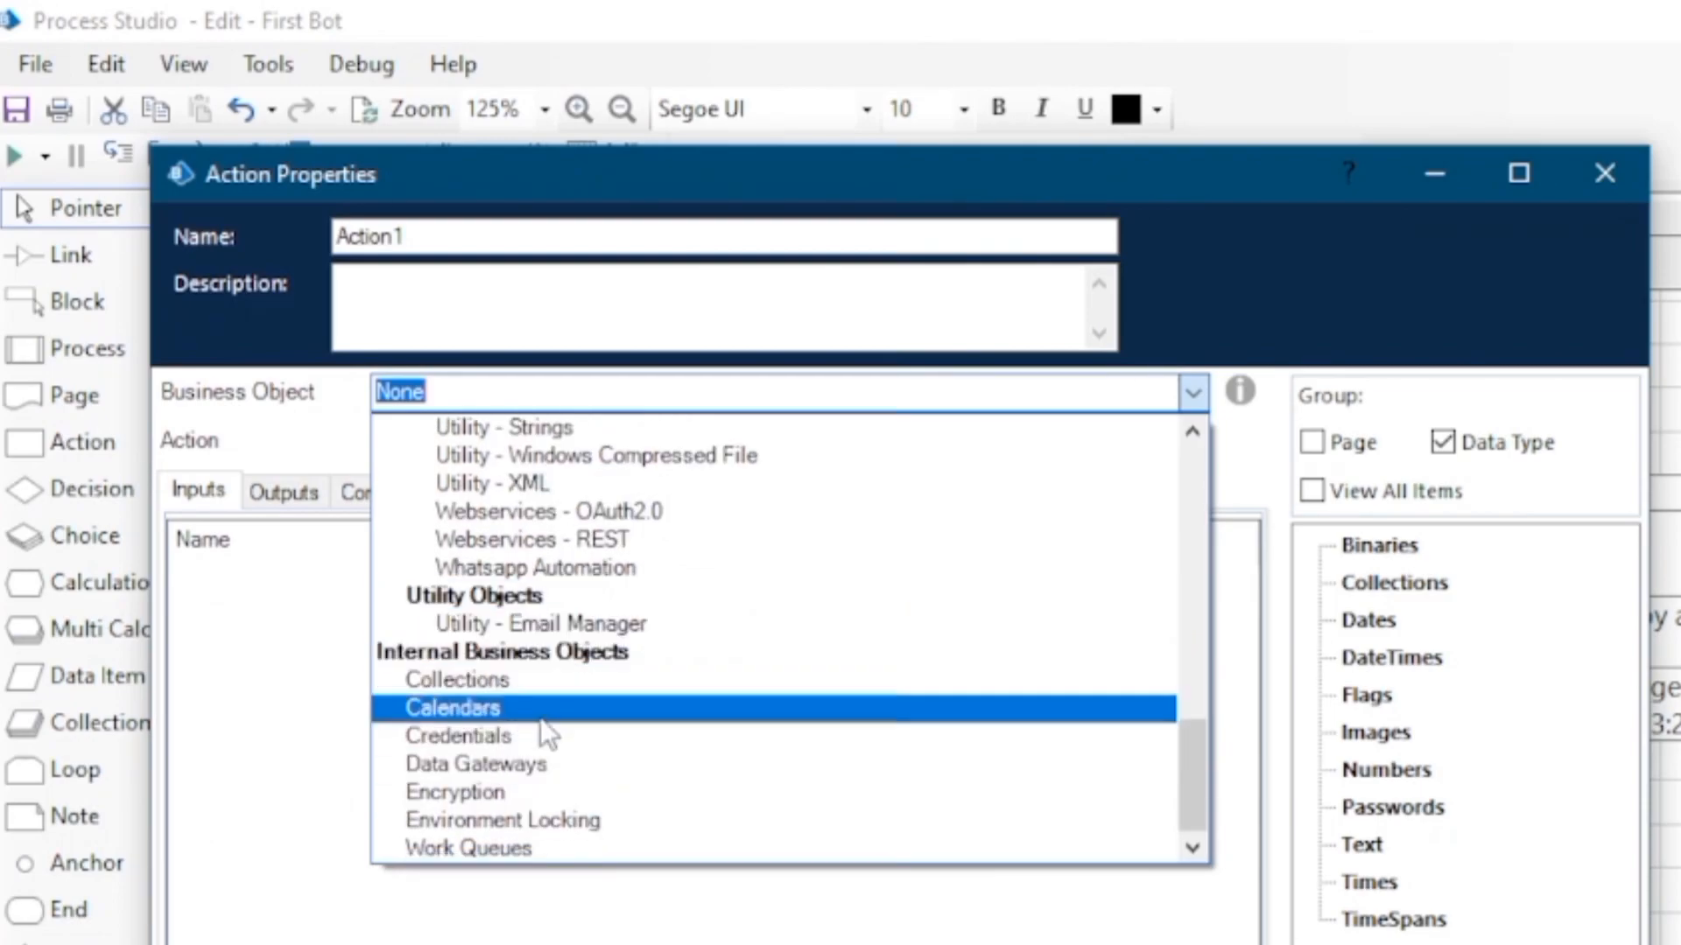
scroll(547, 733, up, 15)
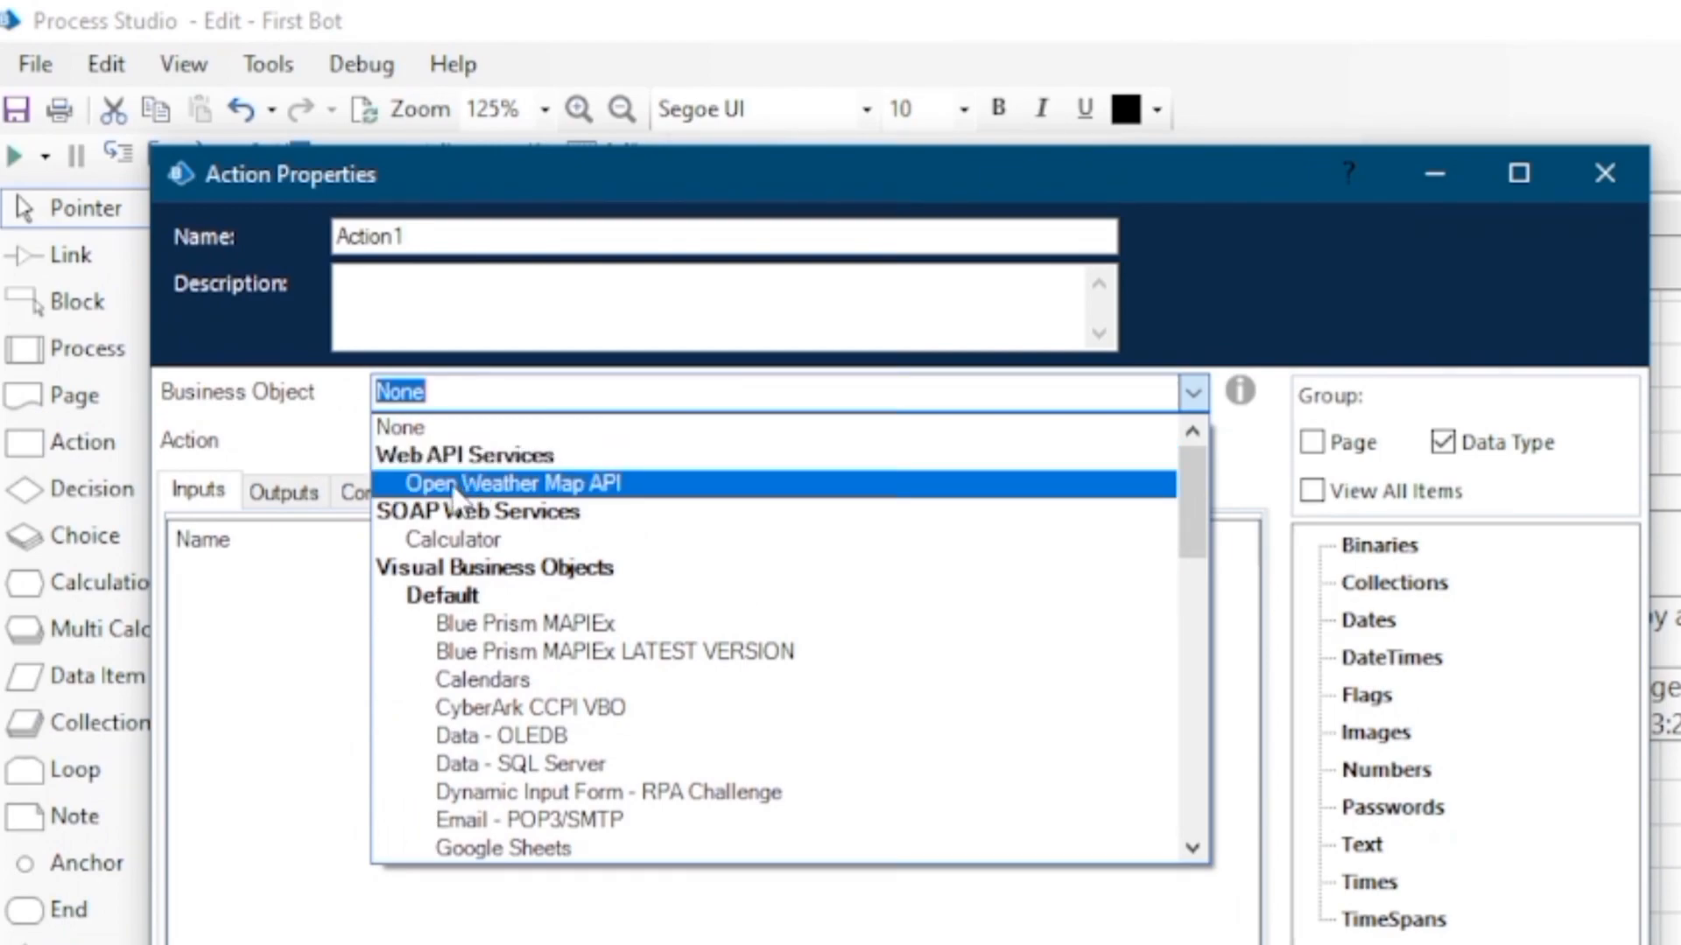
click(554, 486)
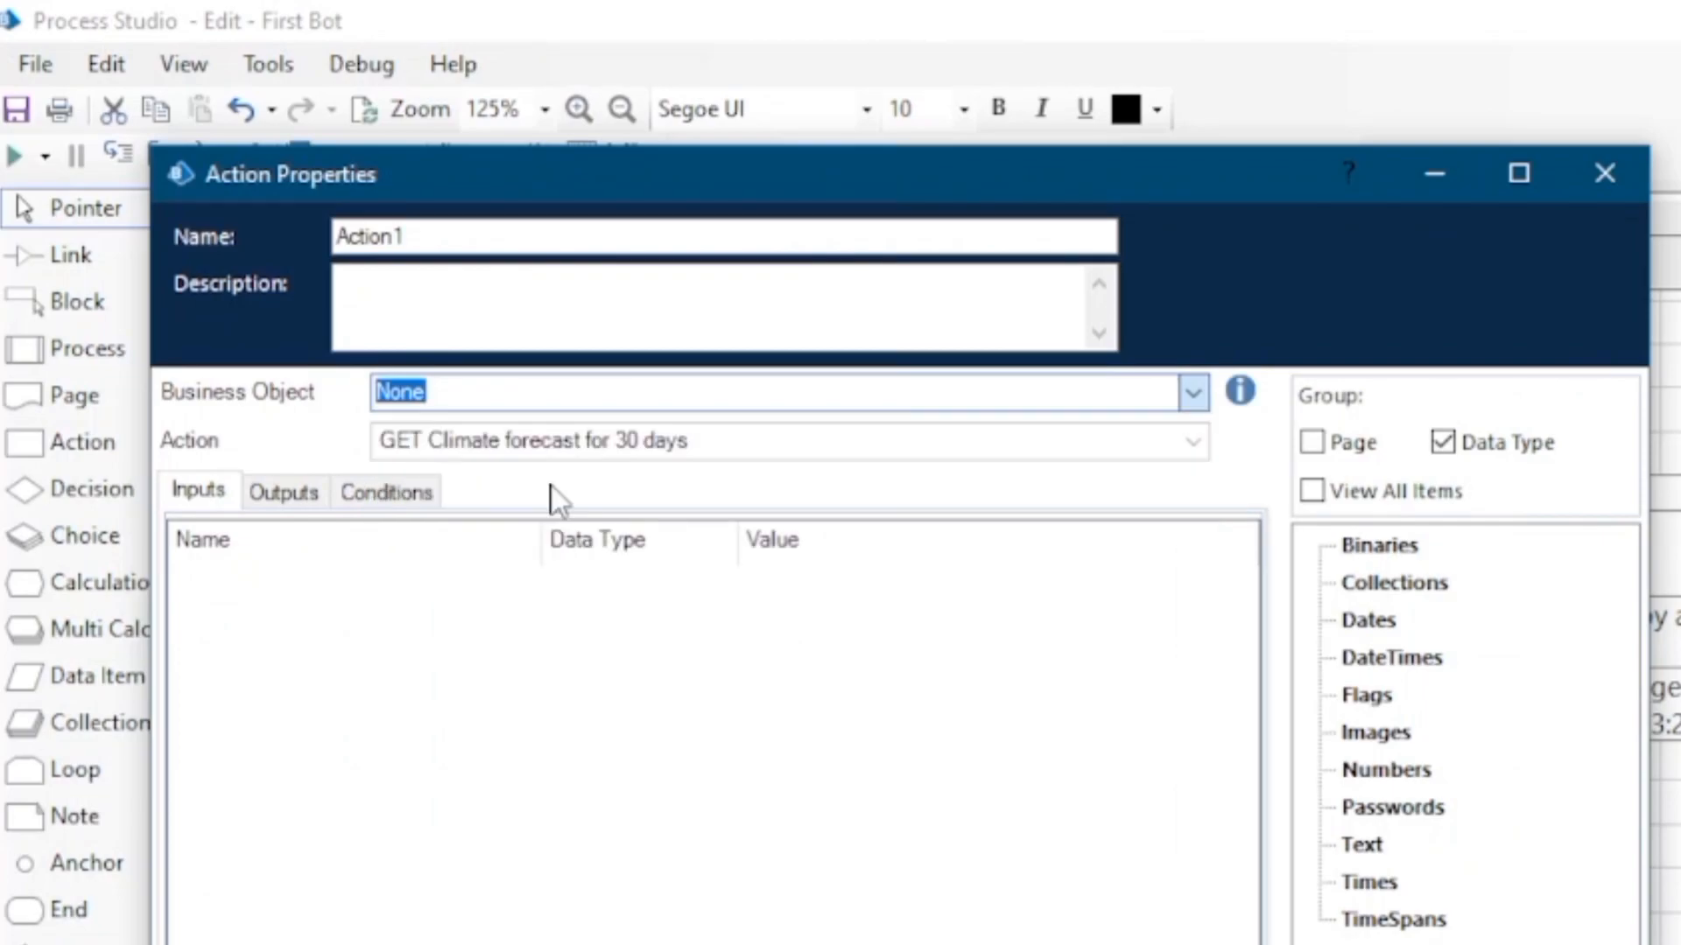